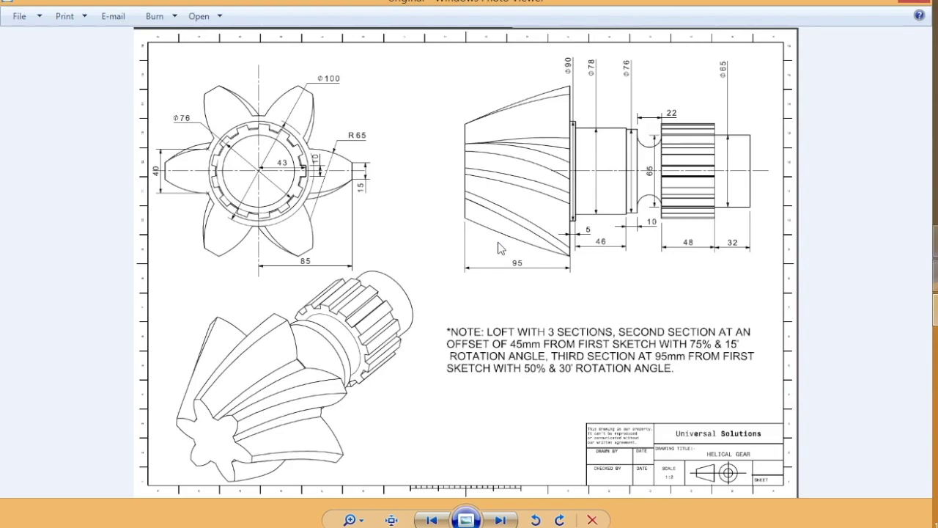
Step: Switch to CATIA and start a sketch on the yz plane
key("alt+Tab")
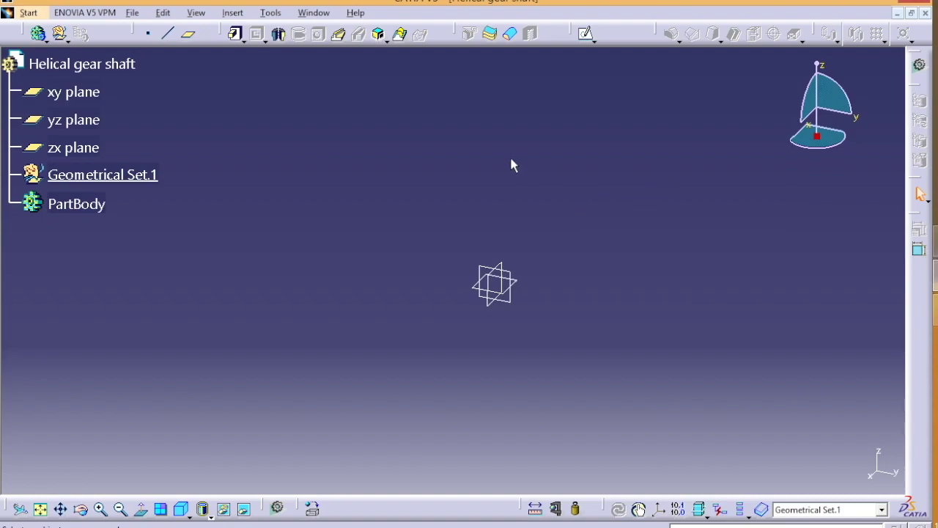
left_click(73, 122)
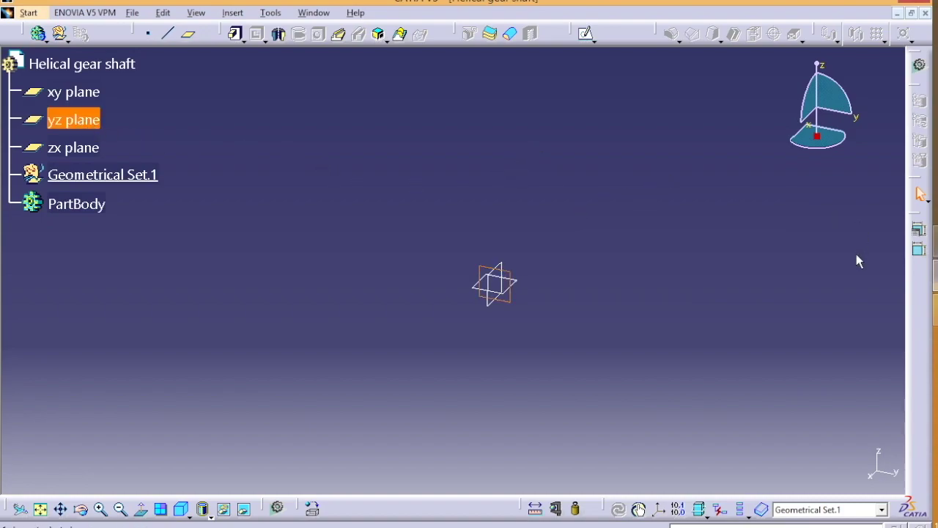
left_click(584, 33)
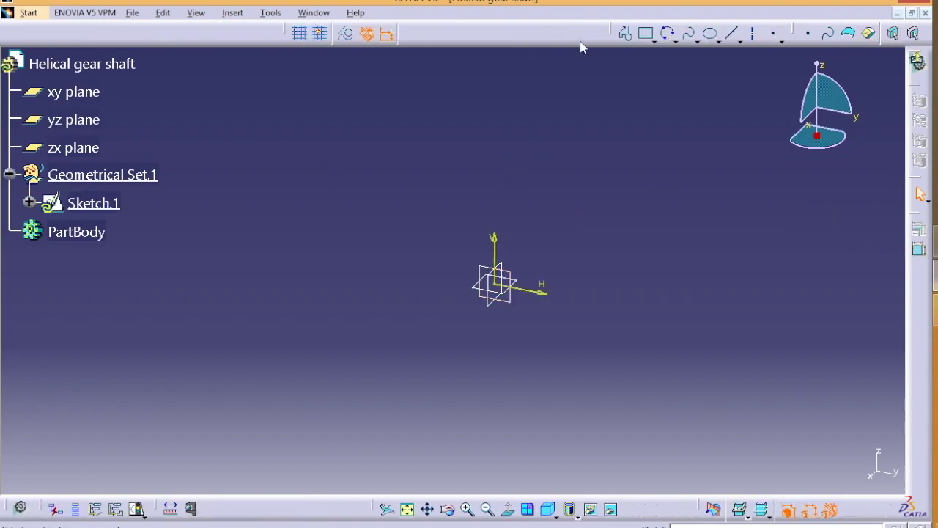
Step: Draw a circle centred on the sketch origin and set its diameter to 100 mm
left_click(672, 38)
left_click(684, 57)
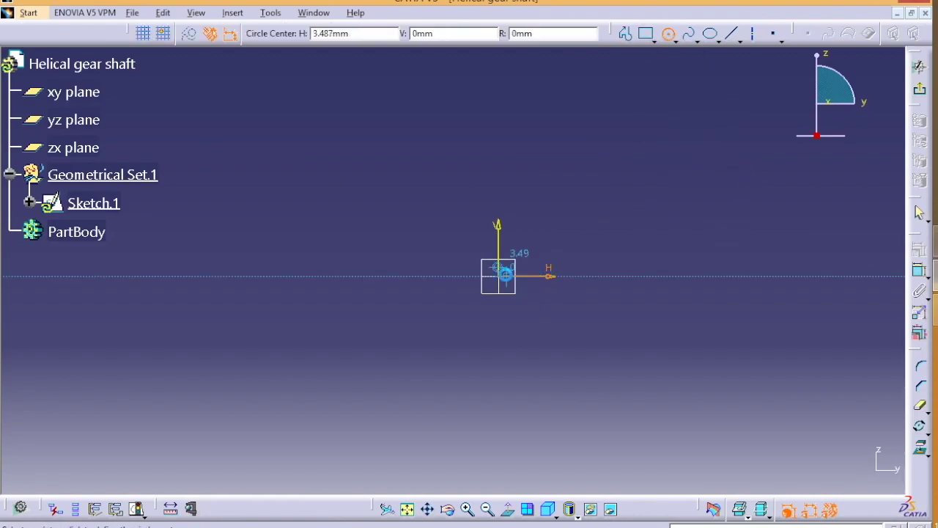
left_click(499, 276)
left_click(538, 189)
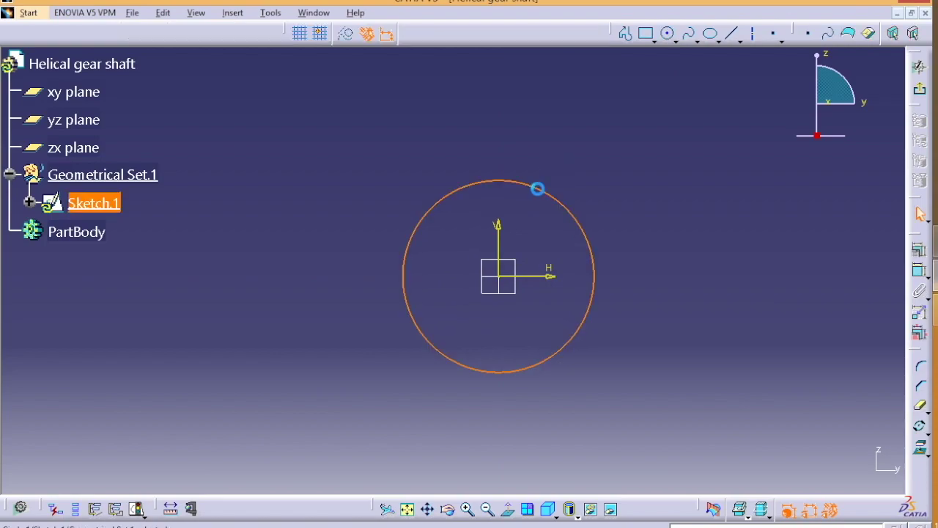
left_click(919, 270)
left_click(570, 213)
left_click(591, 198)
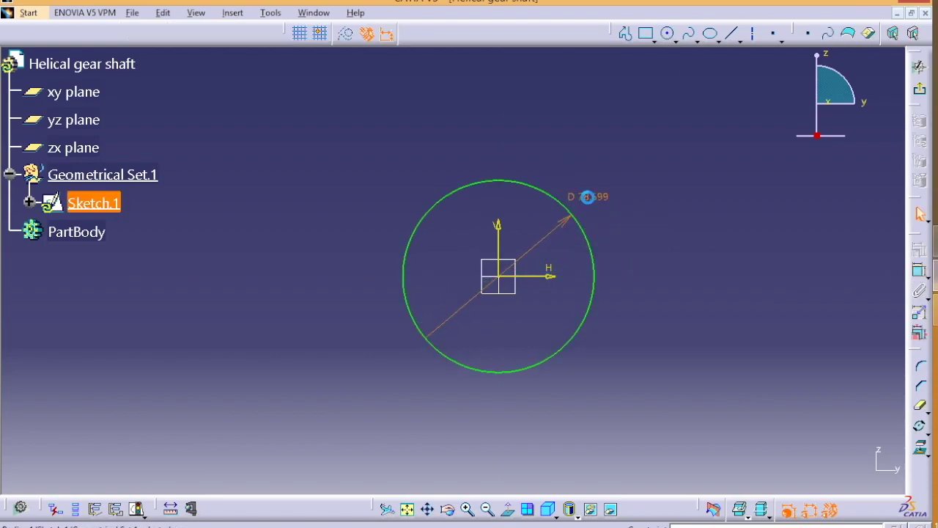
double_click(591, 202)
type("100")
key("Return")
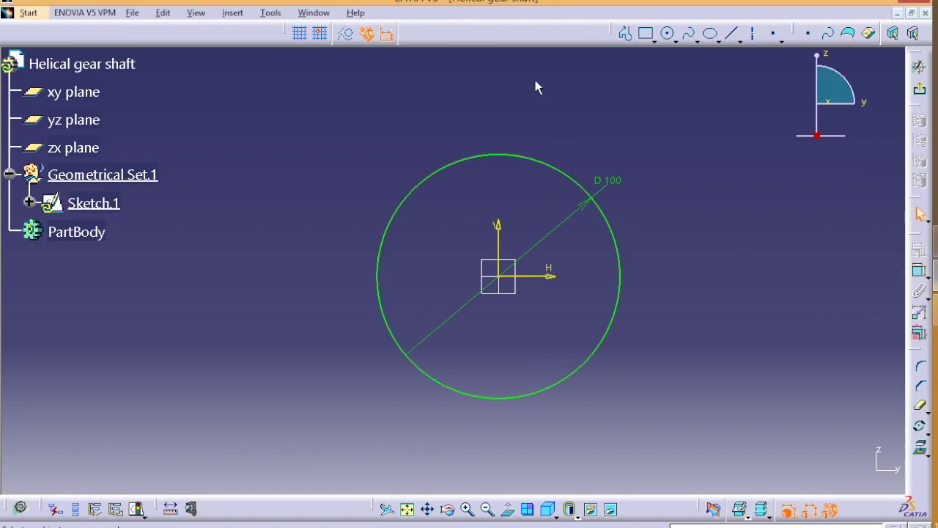
Step: Draw a short vertical line outside the circle, crossing the H axis on its positive side, and set its length to 15 mm
left_click(731, 34)
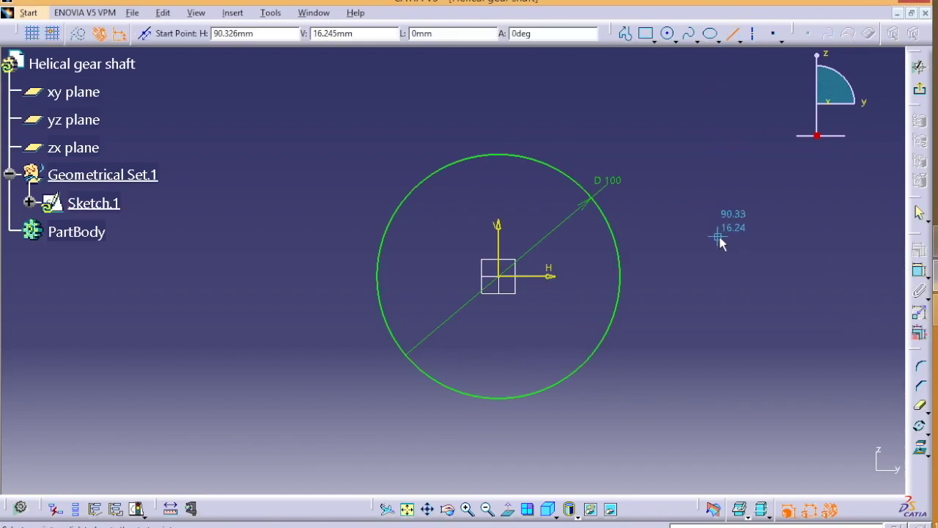
left_click(718, 260)
left_click(718, 293)
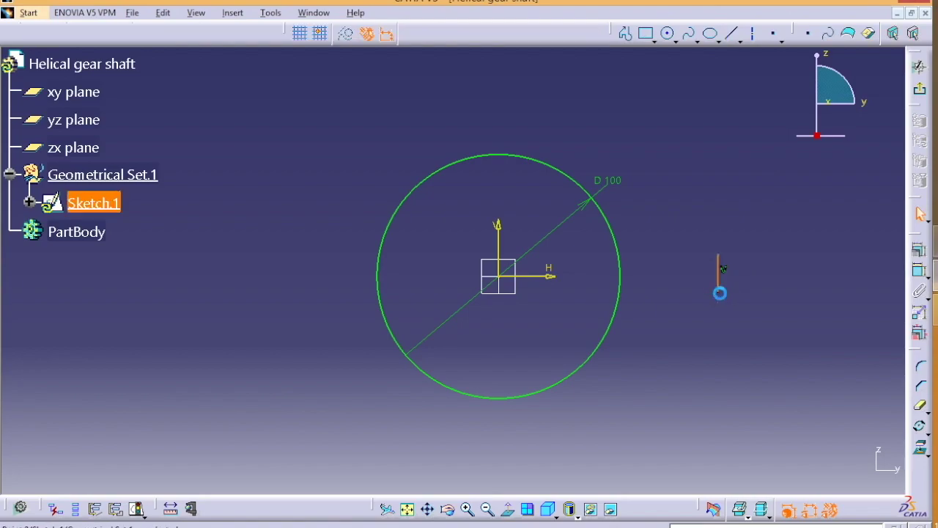
left_click(919, 271)
left_click(719, 272)
left_click(779, 276)
double_click(778, 274)
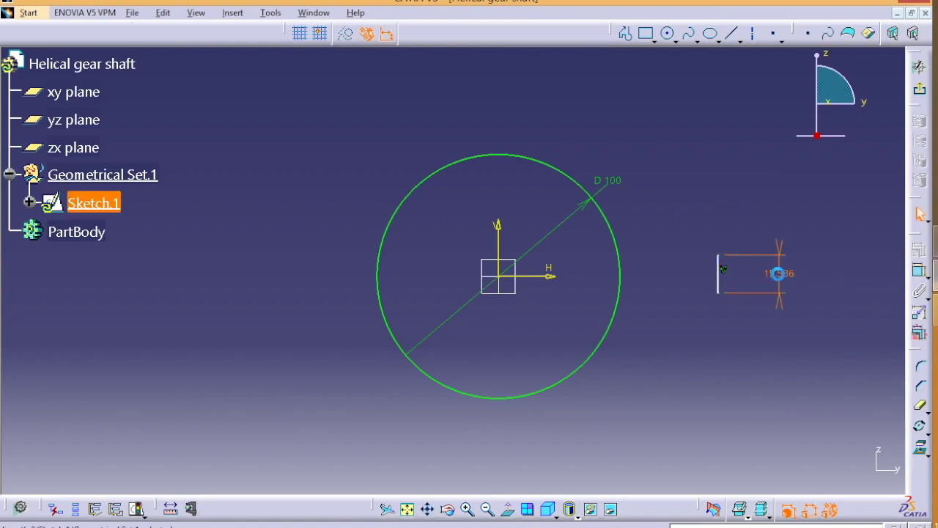
type("15")
key("Return")
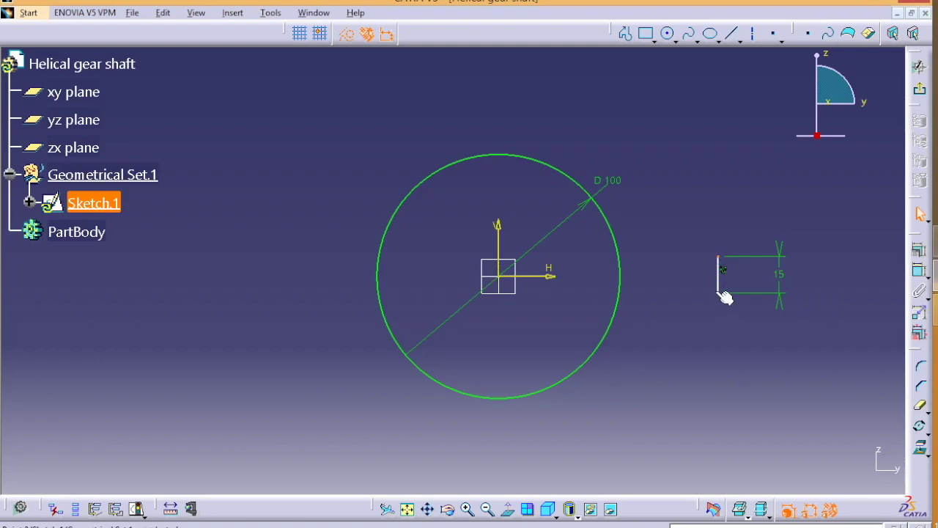
Step: Constrain the two endpoints of the 15 mm line to be symmetric about the H axis
left_click(555, 275, "ctrl")
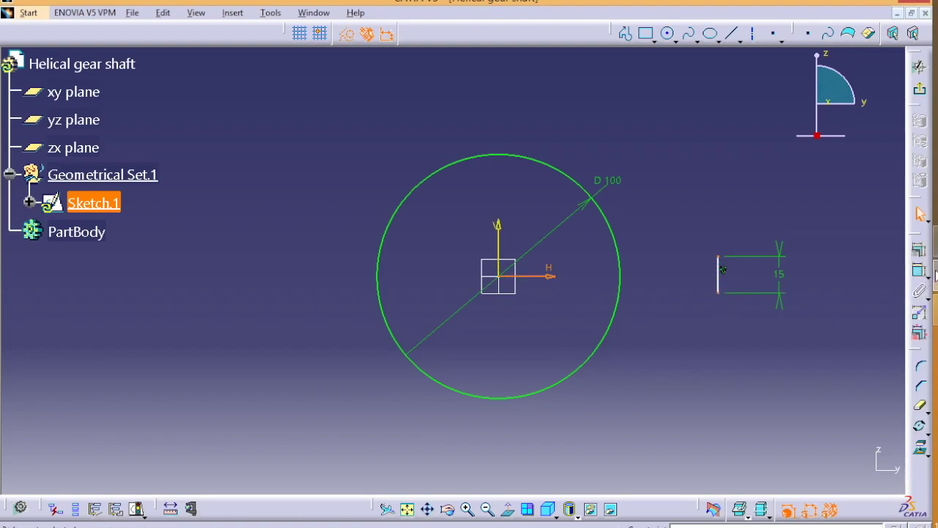
left_click(919, 249)
left_click(449, 393)
left_click(499, 449)
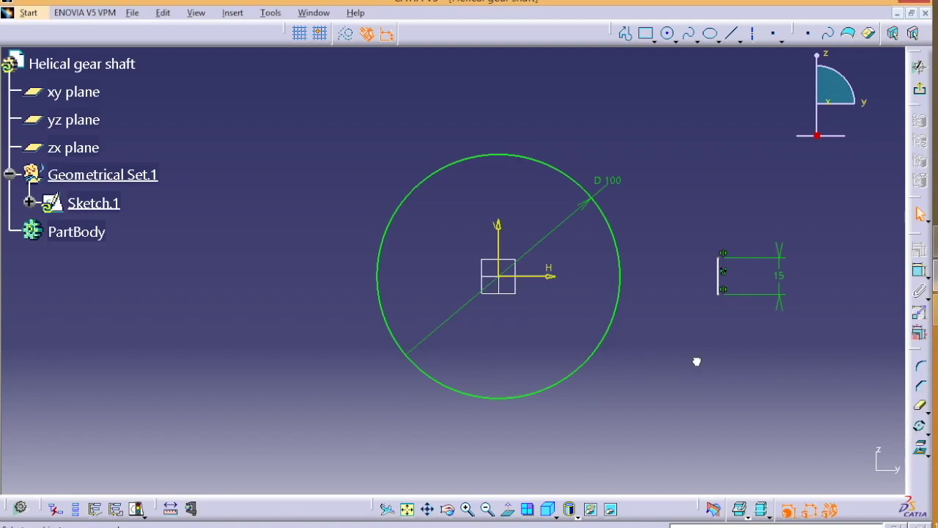
Step: Draw a three-point arc bulging outward from the circle's upper right to the upper end of the vertical line
left_click(677, 41)
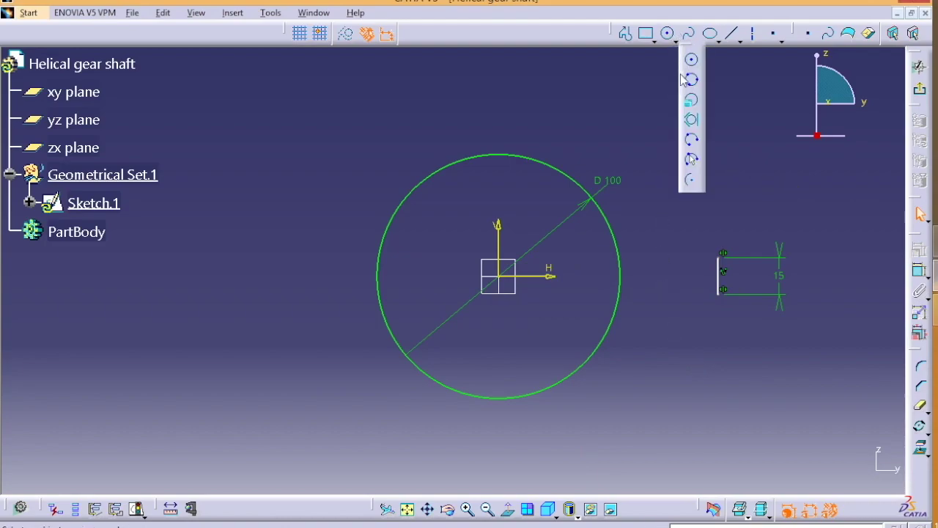
left_click(691, 160)
left_click(599, 207)
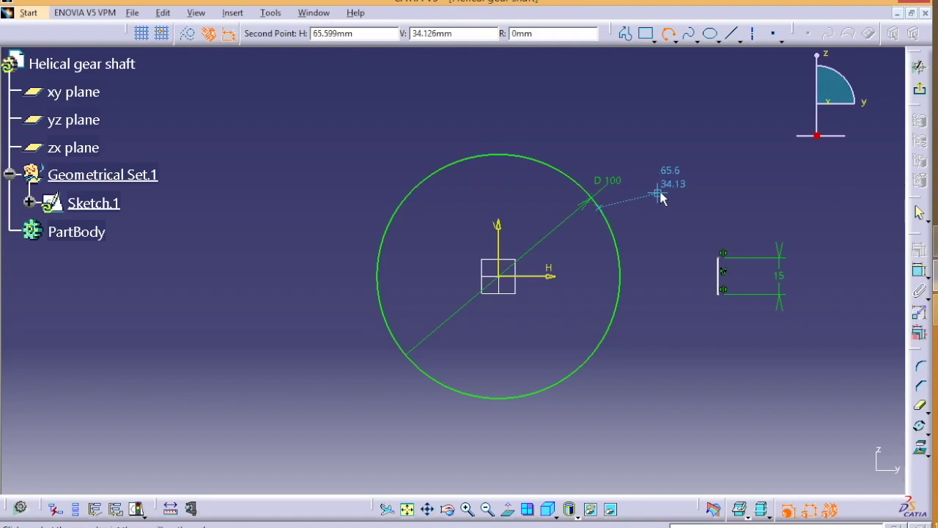
left_click(659, 195)
left_click(719, 255)
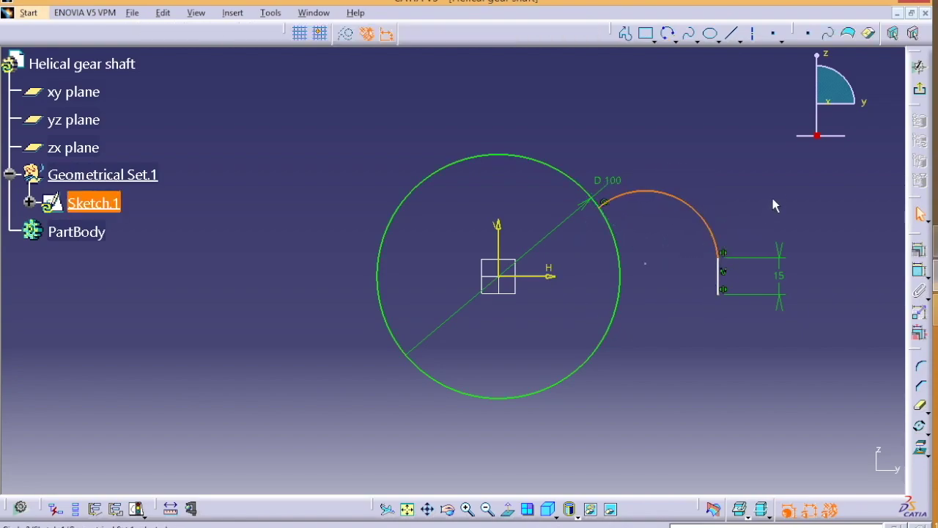
left_click(779, 187)
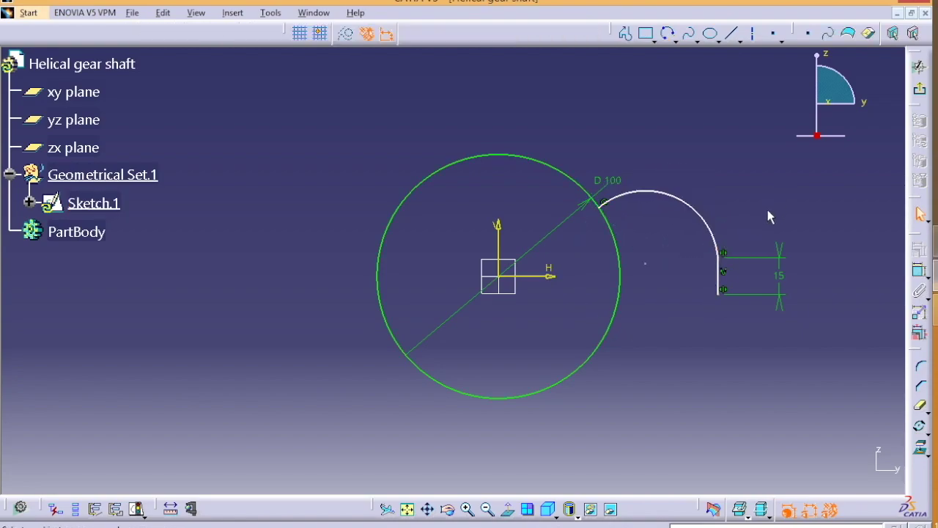
Step: Dimension the arc's radius and set it to 65 mm
left_click(696, 211)
left_click(919, 271)
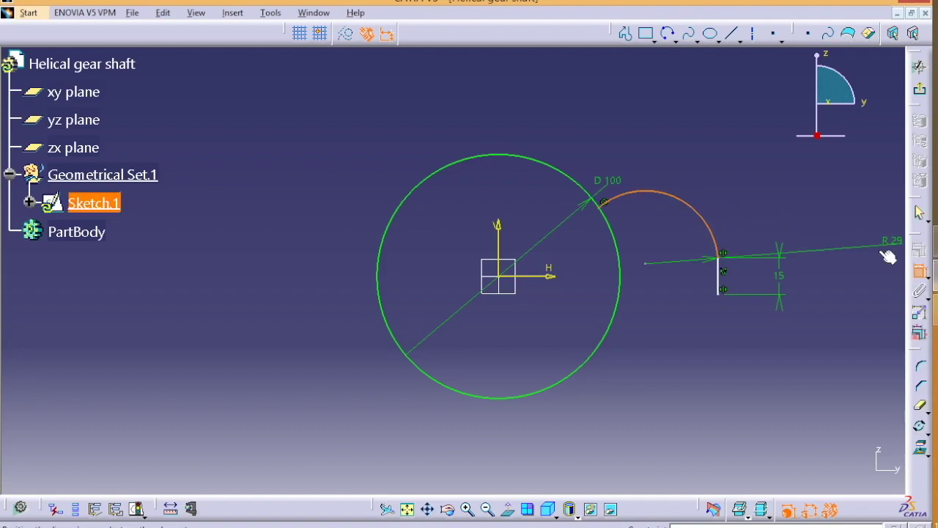
left_click(721, 186)
double_click(719, 189)
type("65")
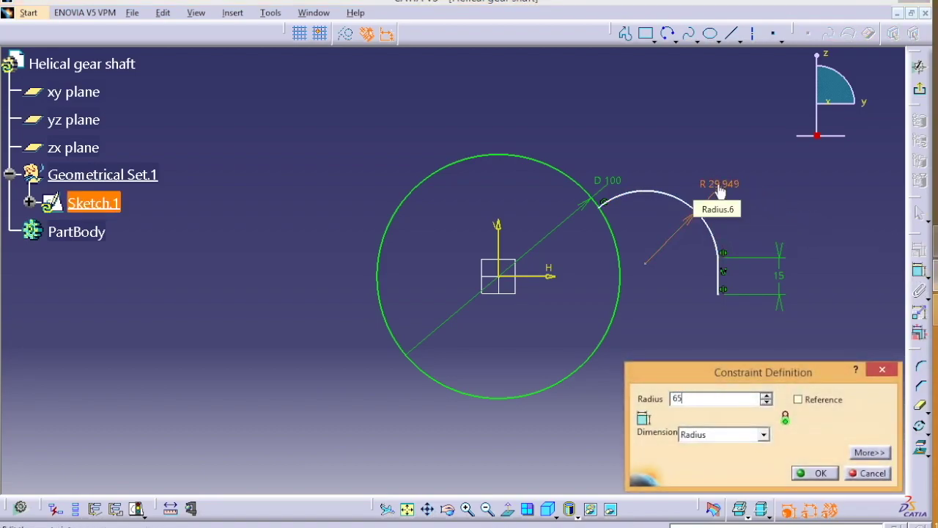
key("Return")
left_click(764, 145)
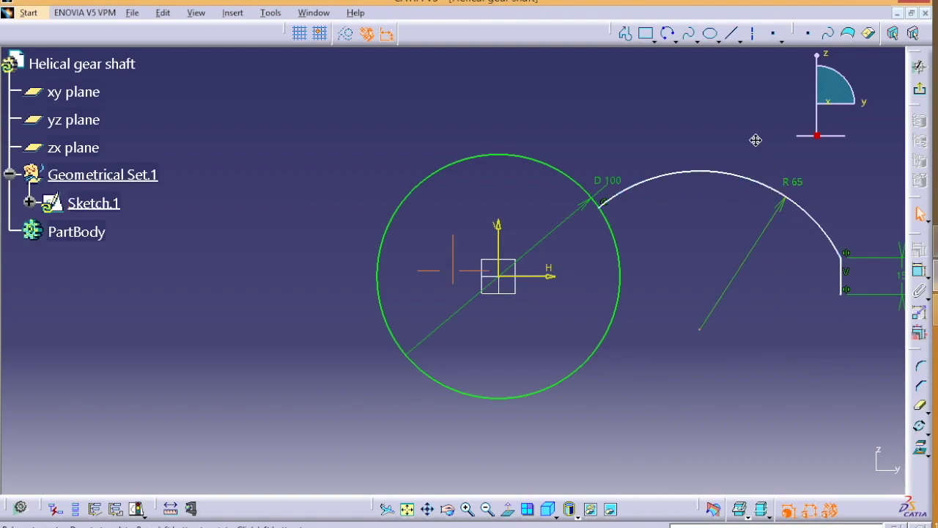
Step: Dimension the distance between the short vertical line and the V axis and set it to 85 mm
middle_click_drag(754, 138, 656, 136)
left_click(919, 271)
left_click(718, 271)
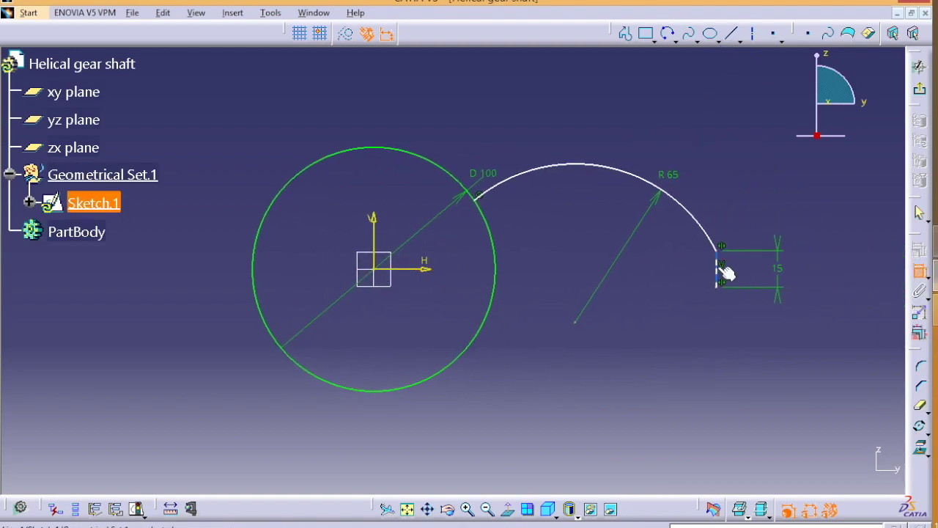
left_click(374, 220)
left_click(666, 363)
double_click(666, 359)
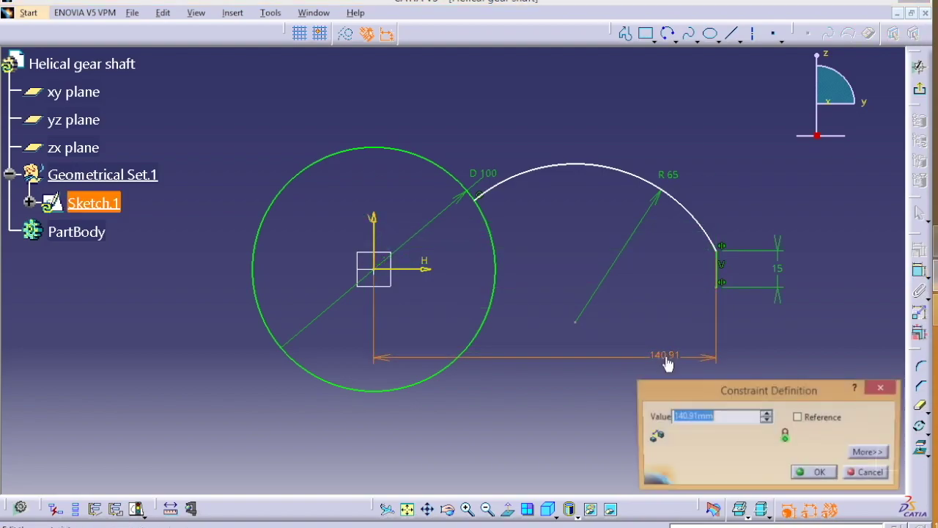
type("84")
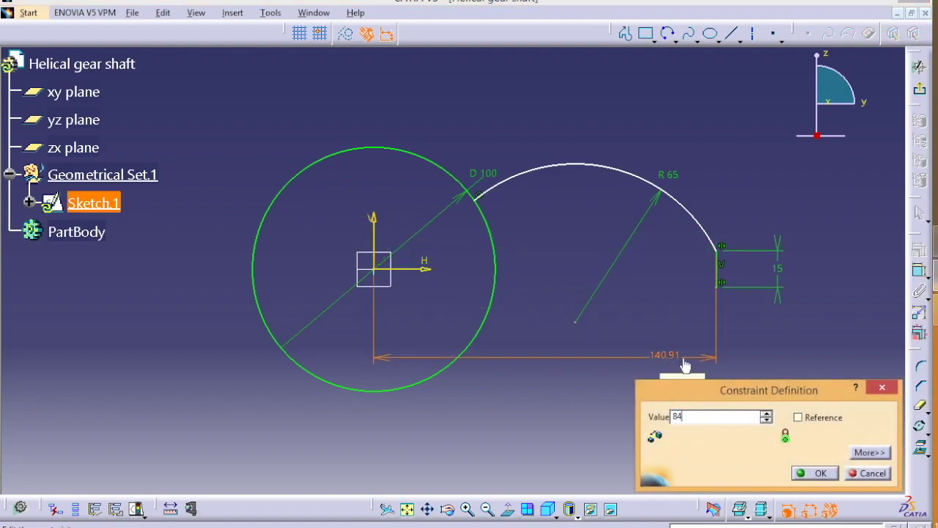
left_click(766, 414)
left_click(813, 472)
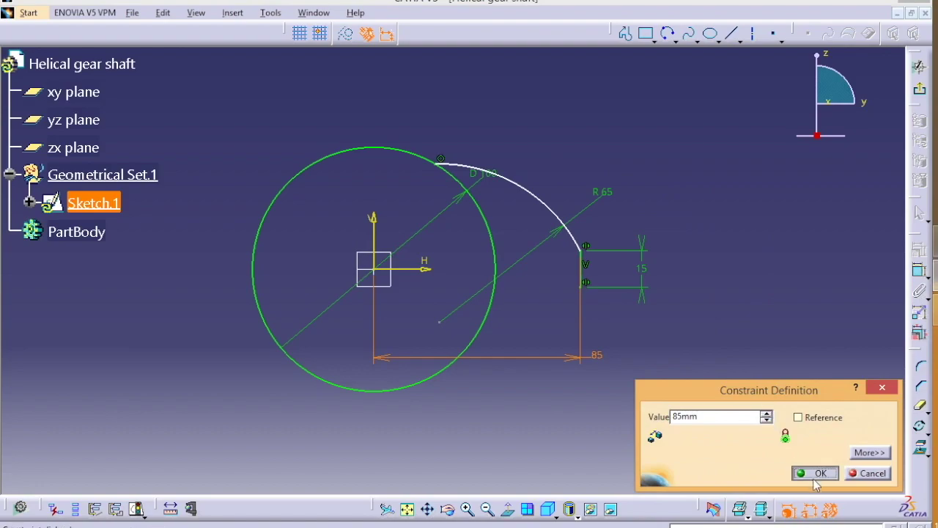
Step: Mirror the 65 mm radius arc about the H axis to form the lower flank of the tooth
left_click(540, 199)
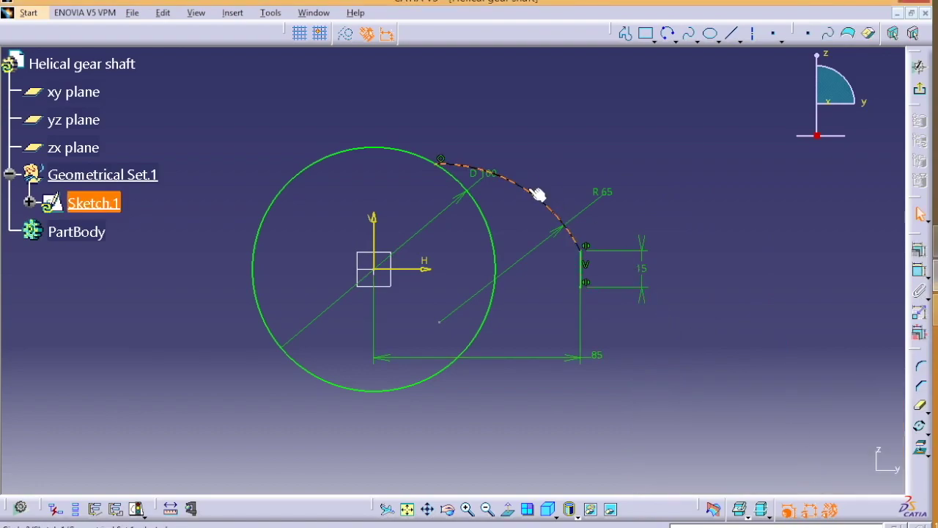
left_click(927, 431)
left_click(818, 443)
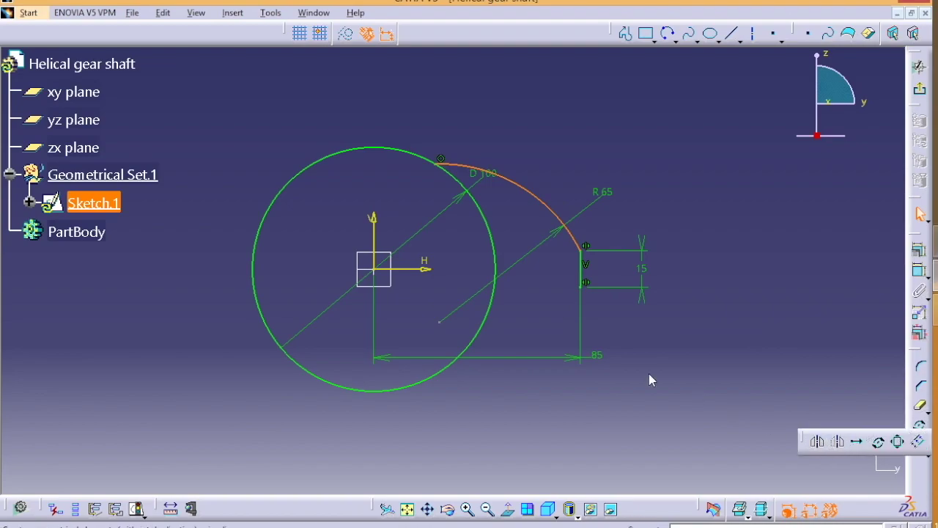
left_click(422, 269)
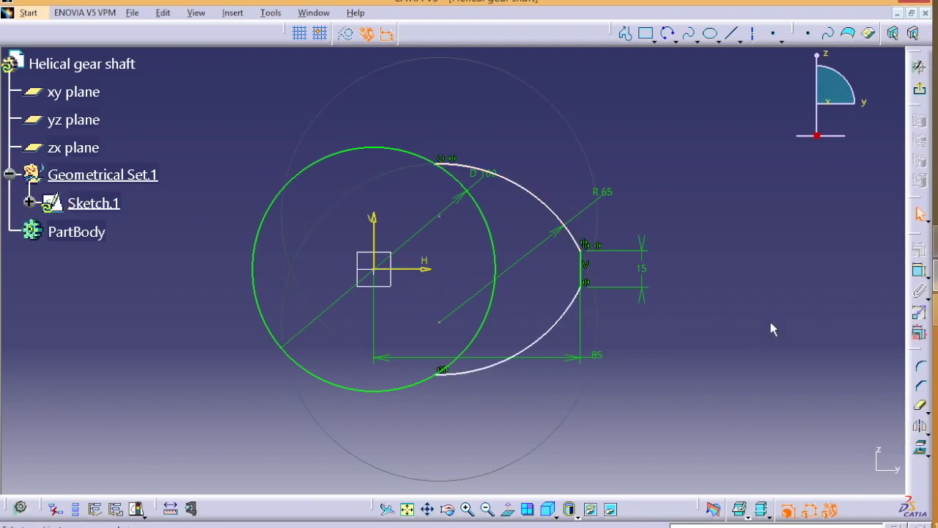
Step: Dimension the vertical distance between the two arcs' inner endpoints and set it to 40 mm
left_click(438, 374)
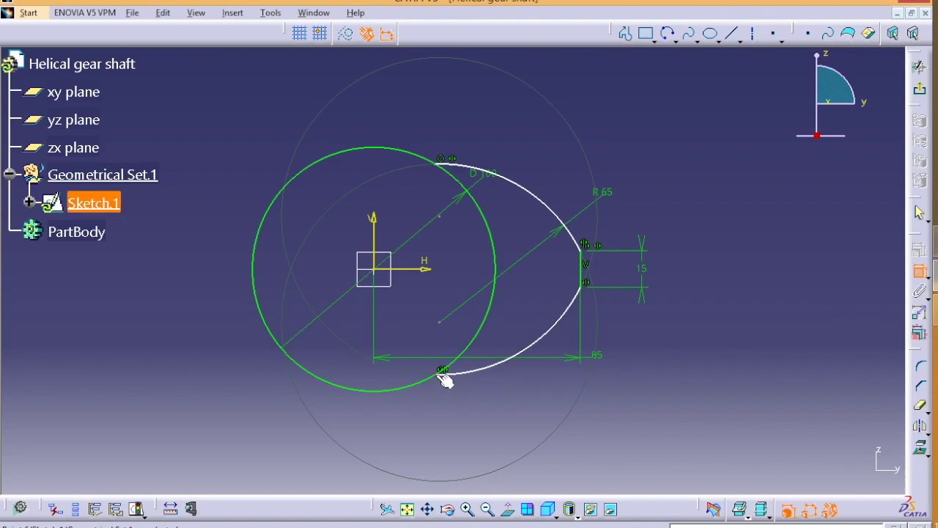
left_click(440, 165)
left_click(194, 281)
double_click(194, 280)
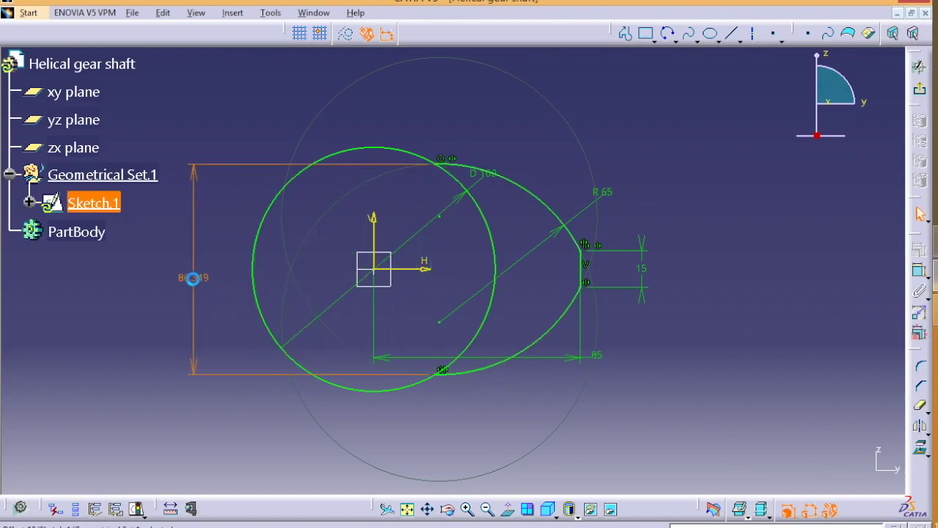
type("40")
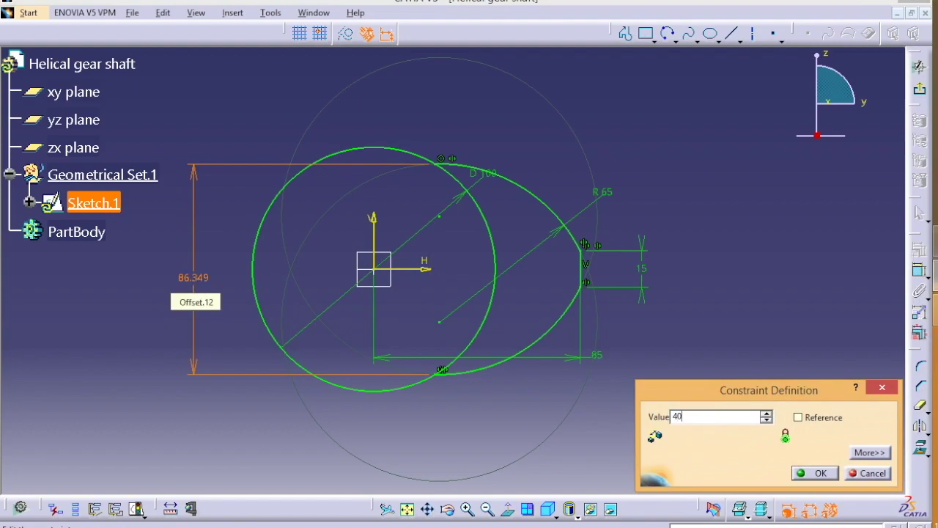
key("Return")
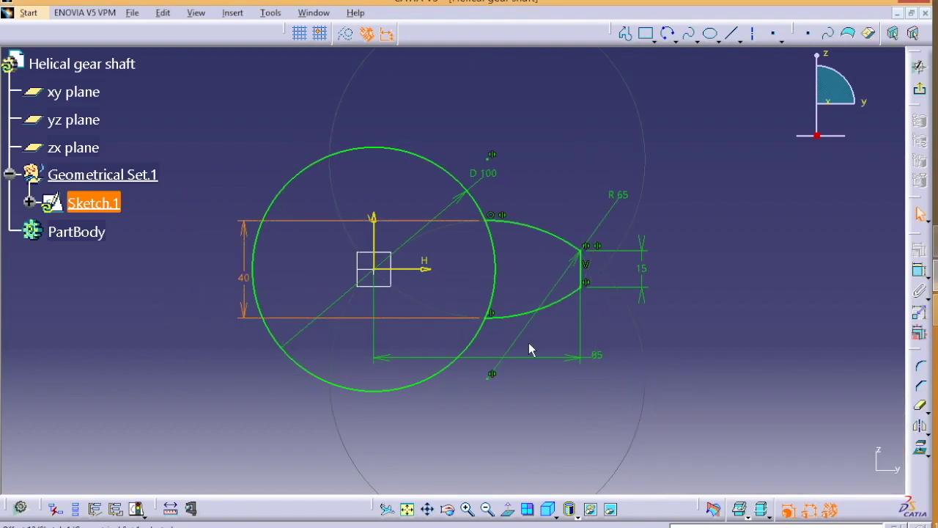
left_click(792, 342)
Step: Rotate the tooth's two arcs and tip line about the origin as 5 duplicated instances at 60 degrees
mouse_move(798, 342)
middle_mouse_down()
mouse_move(859, 351)
mouse_move(861, 329)
mouse_move(828, 311)
mouse_move(828, 331)
middle_mouse_up()
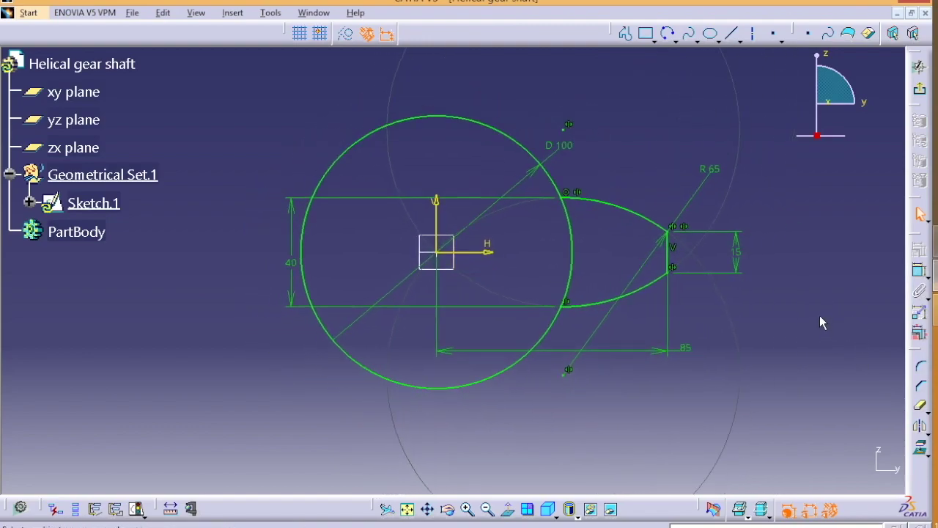
left_click(636, 290)
left_click(668, 252, "ctrl")
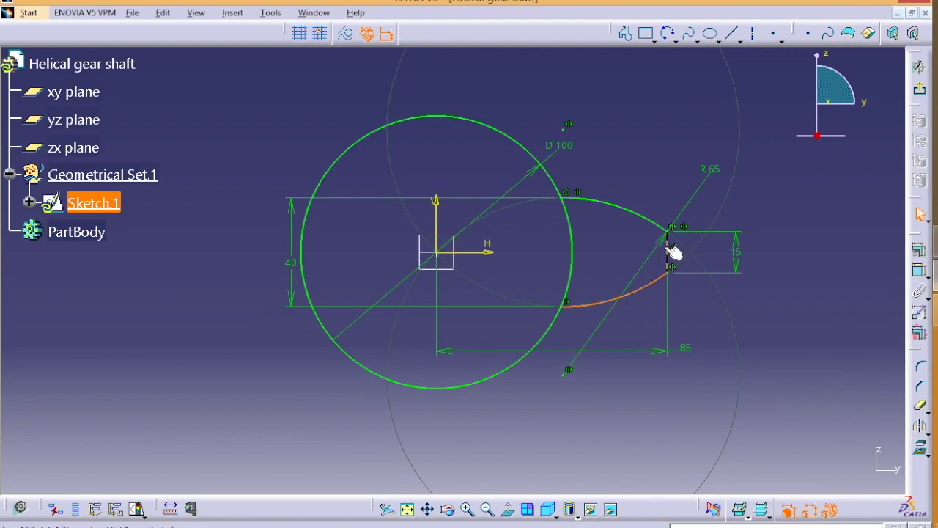
left_click(622, 210, "ctrl")
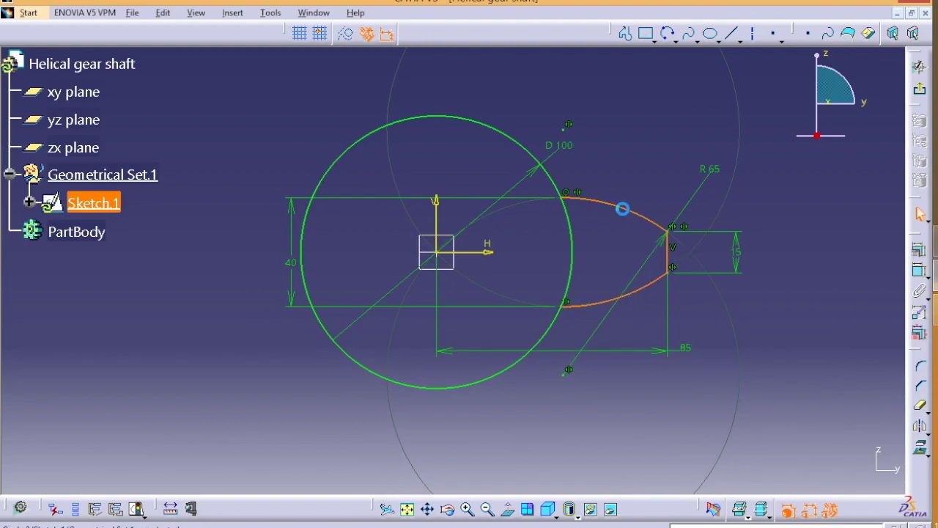
left_click(929, 413)
left_click(882, 385)
left_click(928, 433)
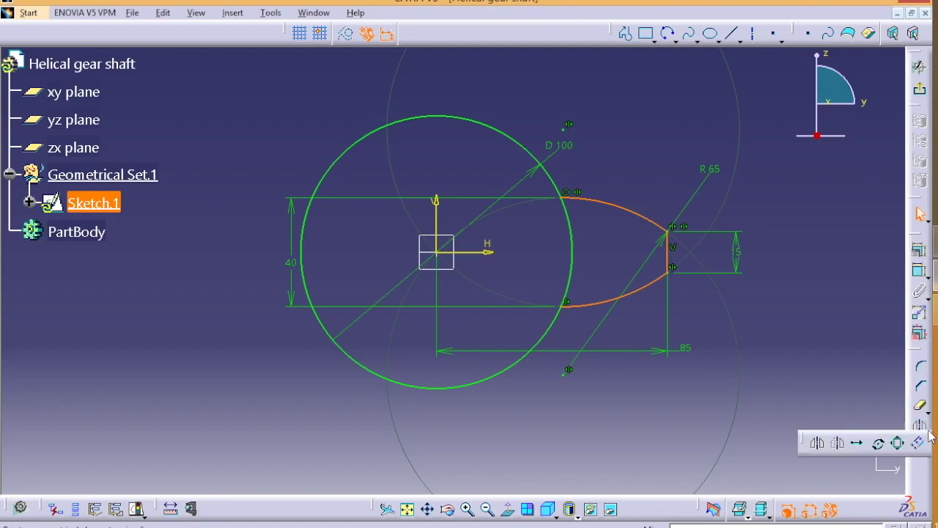
left_click(878, 444)
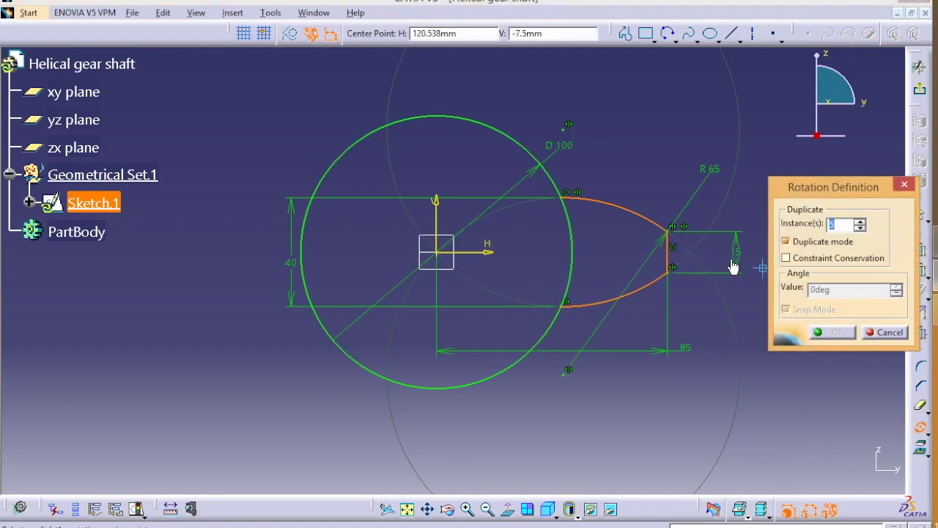
left_click(436, 253)
left_click(436, 253)
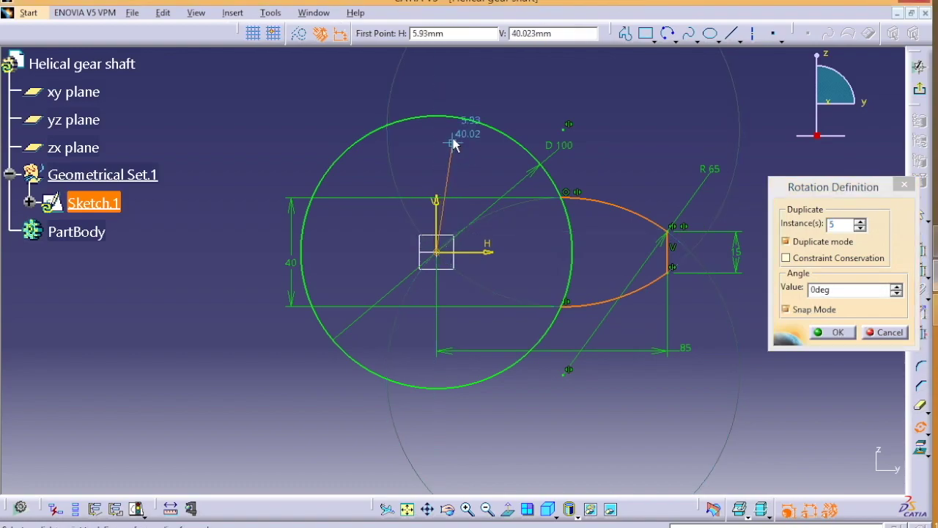
left_click(439, 117)
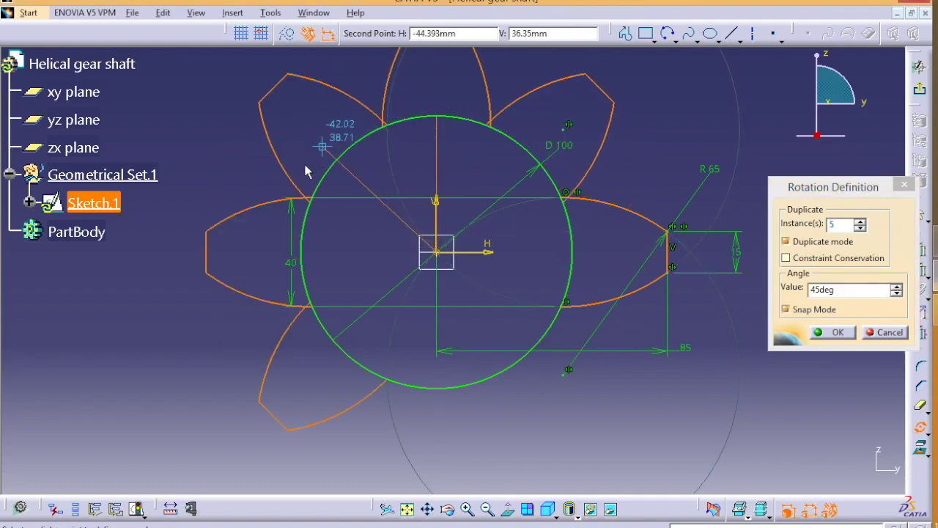
left_click_drag(855, 288, 781, 288)
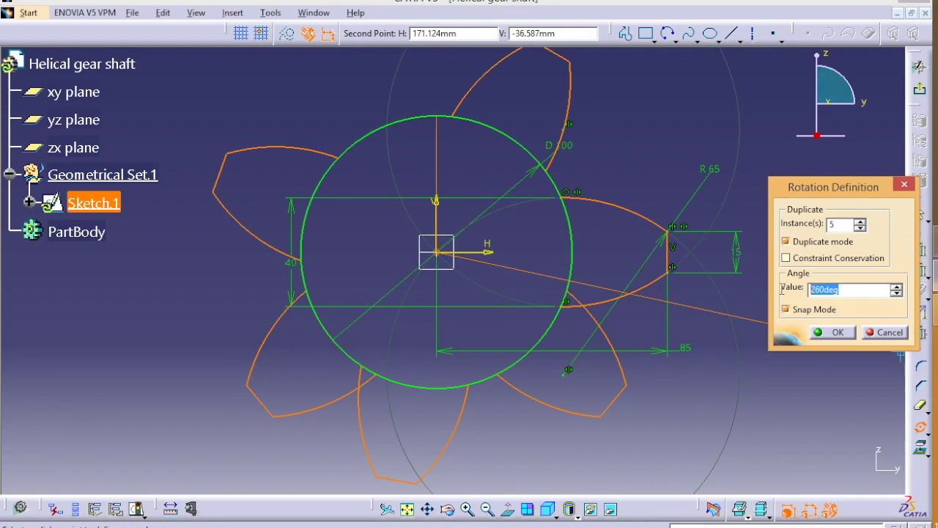
type("60")
key("Return")
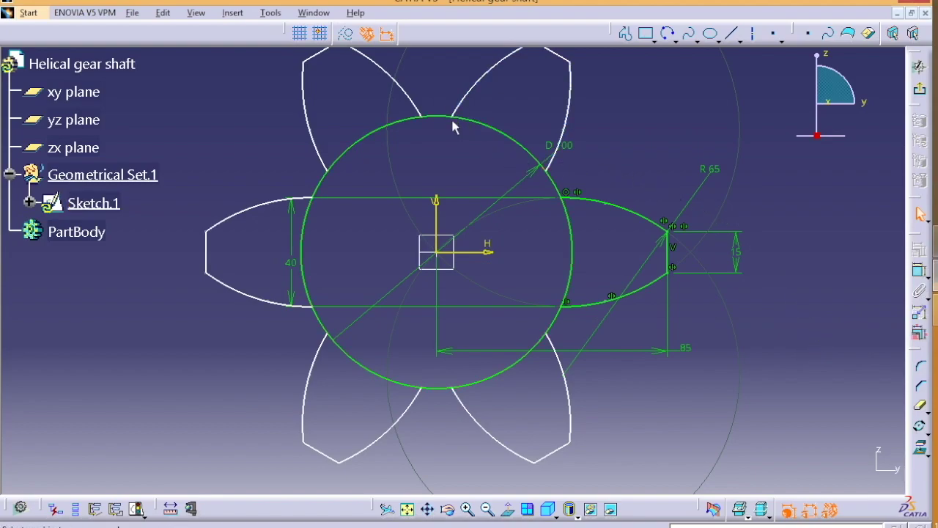
Step: Make both inner endpoints of the upper-right tooth coincident with the 100 mm circle
left_click(512, 139)
left_click(918, 250)
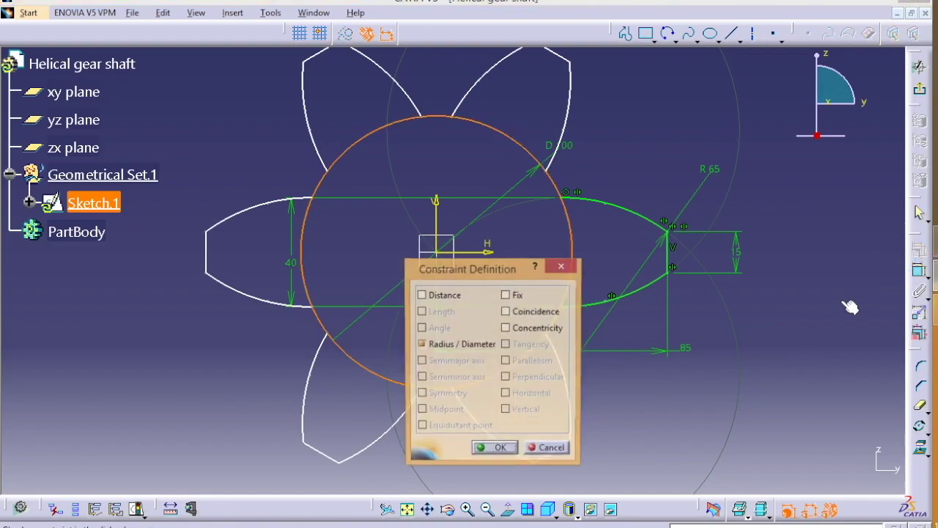
left_click(513, 314)
left_click(496, 449)
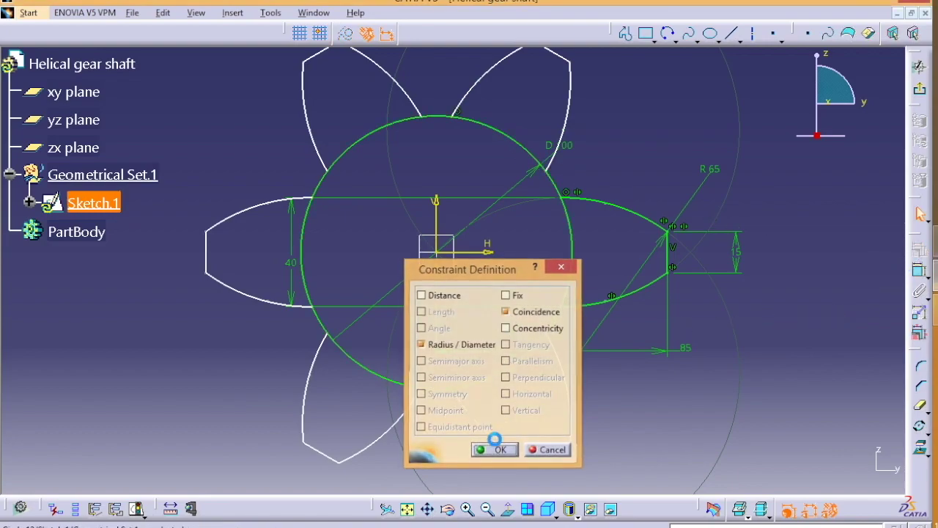
left_click(529, 150)
left_click(916, 250)
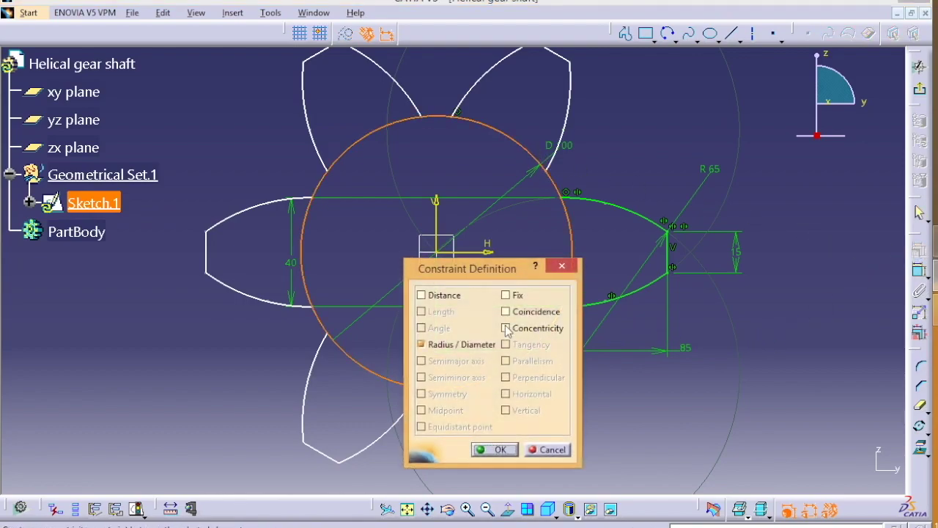
left_click(507, 311)
left_click(500, 449)
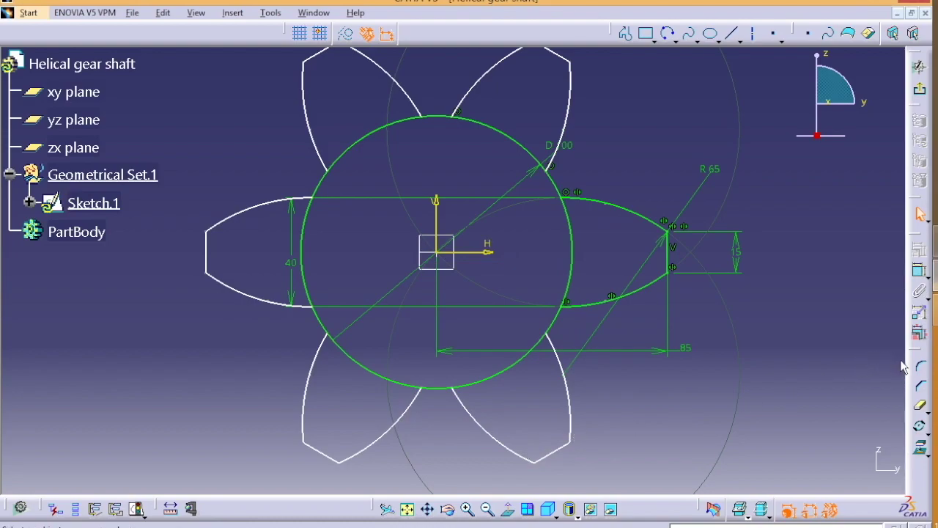
middle_click_drag(847, 236, 893, 262)
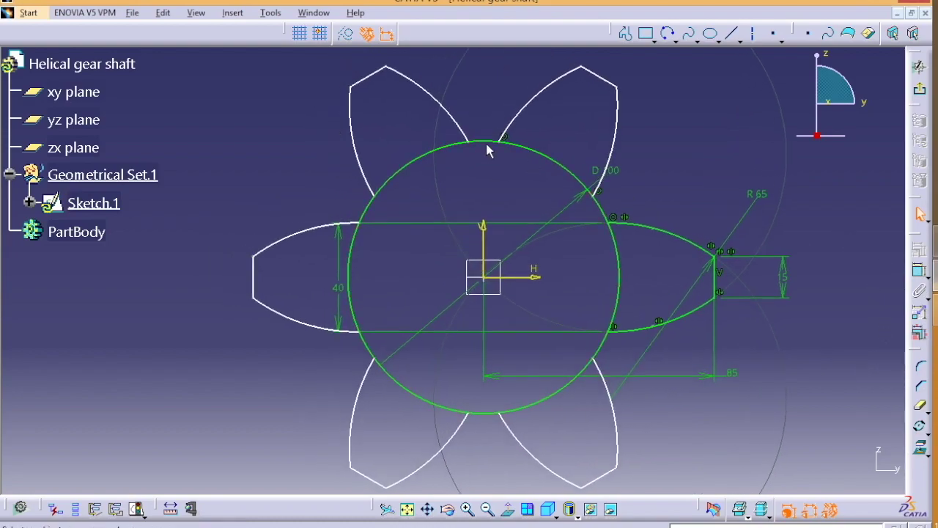
left_click(472, 142)
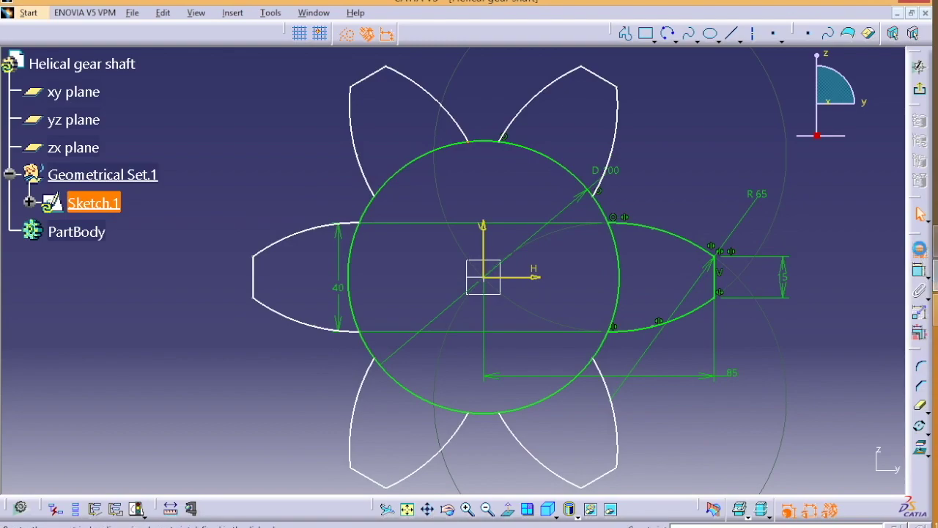
left_click(919, 249)
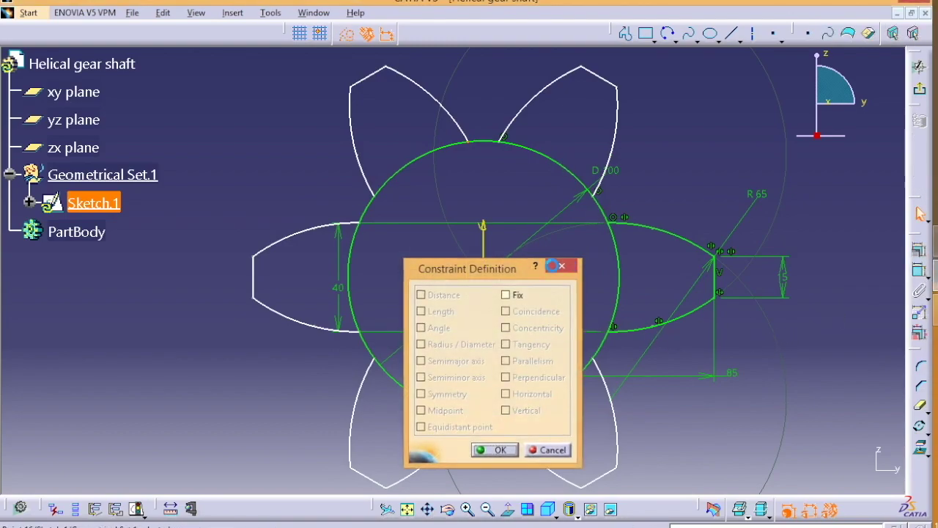
left_click(570, 266)
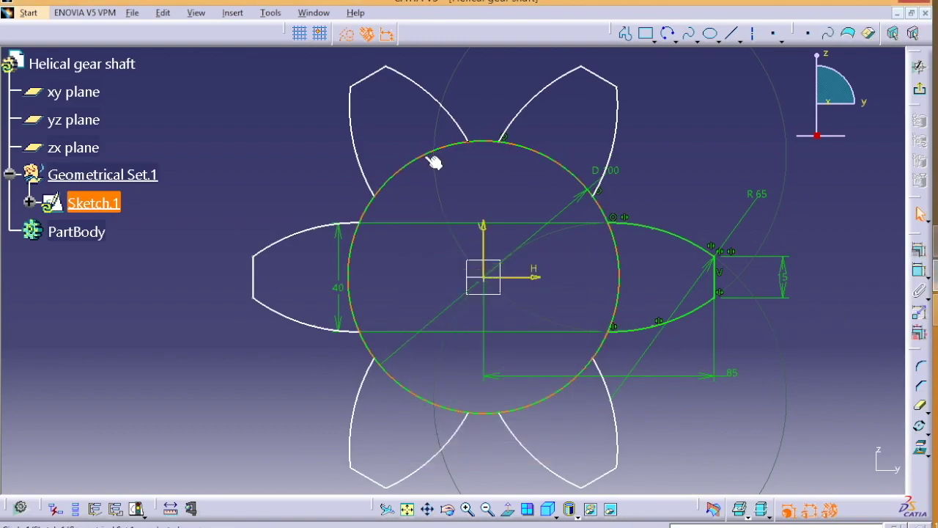
Step: Make both inner endpoints of the upper-left tooth coincident with the 100 mm circle
left_click(476, 146)
left_click(479, 146)
left_click(918, 250)
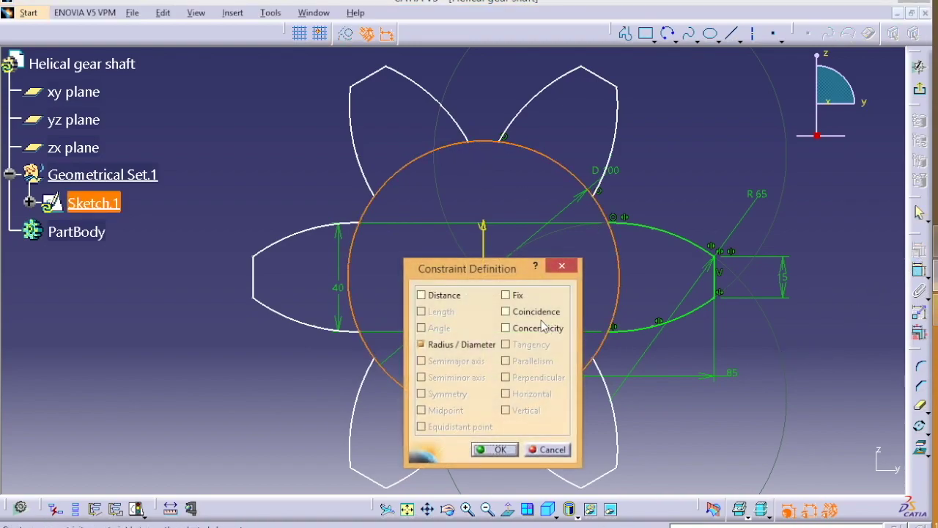
left_click(494, 450)
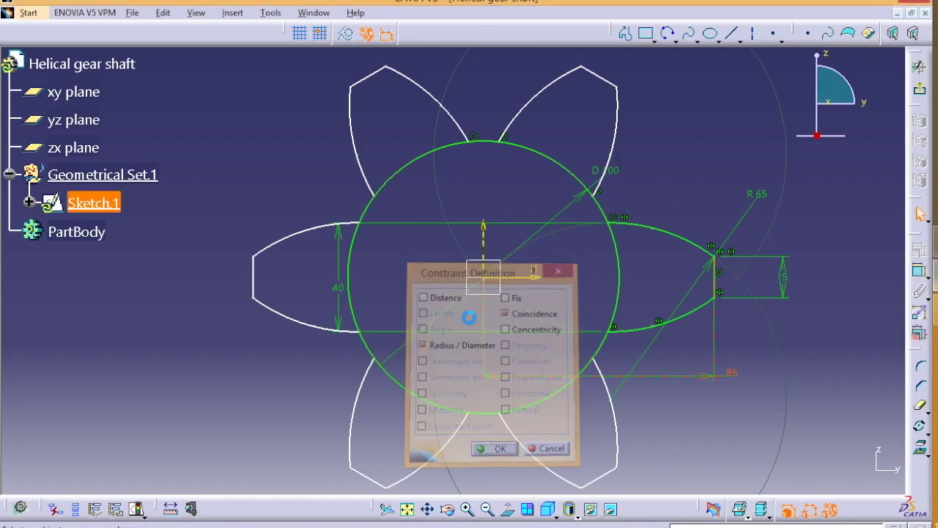
left_click(402, 181)
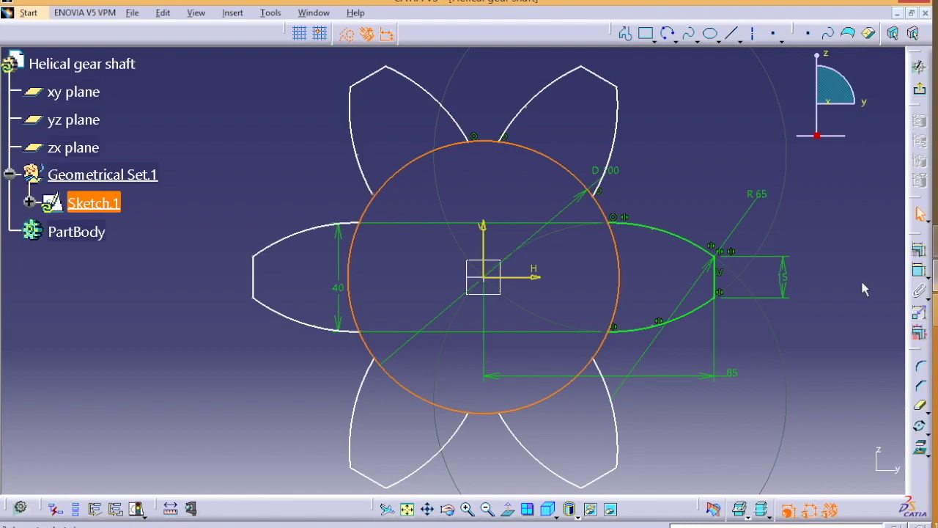
left_click(919, 251)
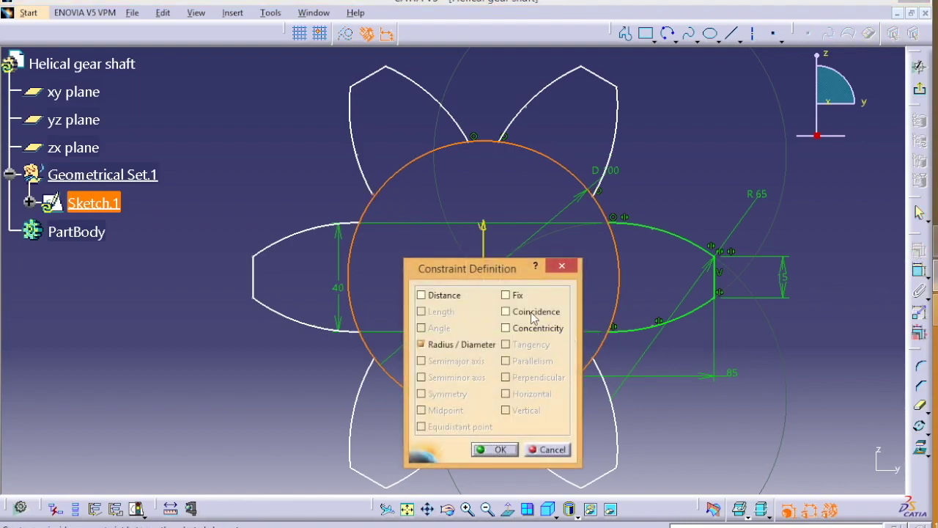
left_click(504, 450)
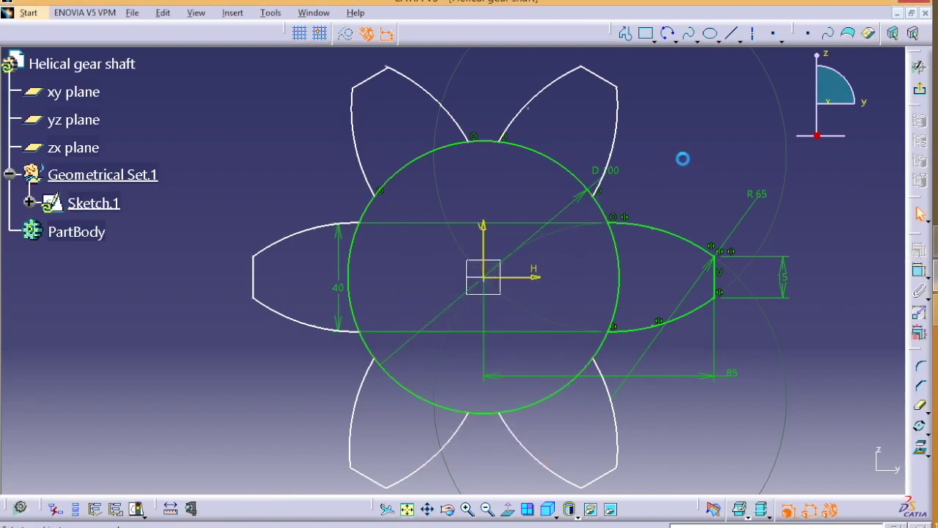
Step: Make both inner endpoints of the horizontal tooth opposite the original one coincident with the 100 mm circle
middle_click_drag(724, 185, 797, 167)
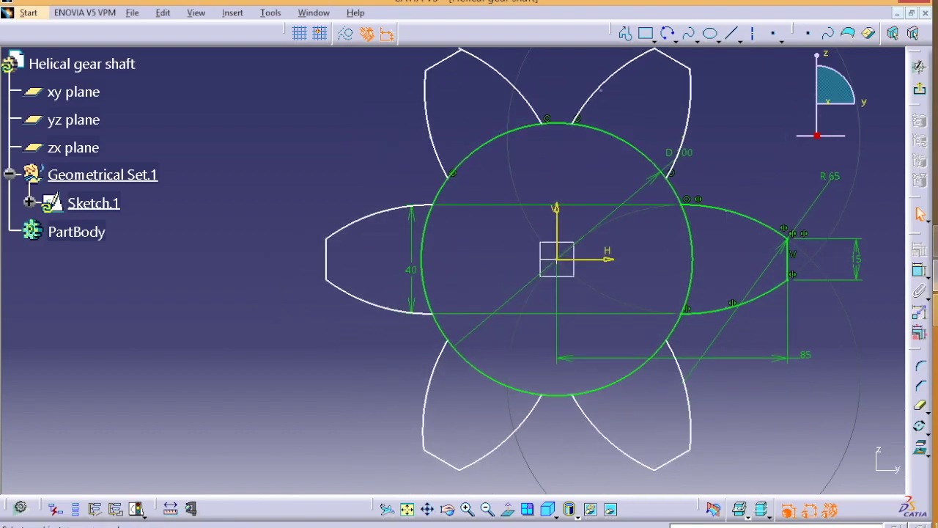
left_click(433, 205)
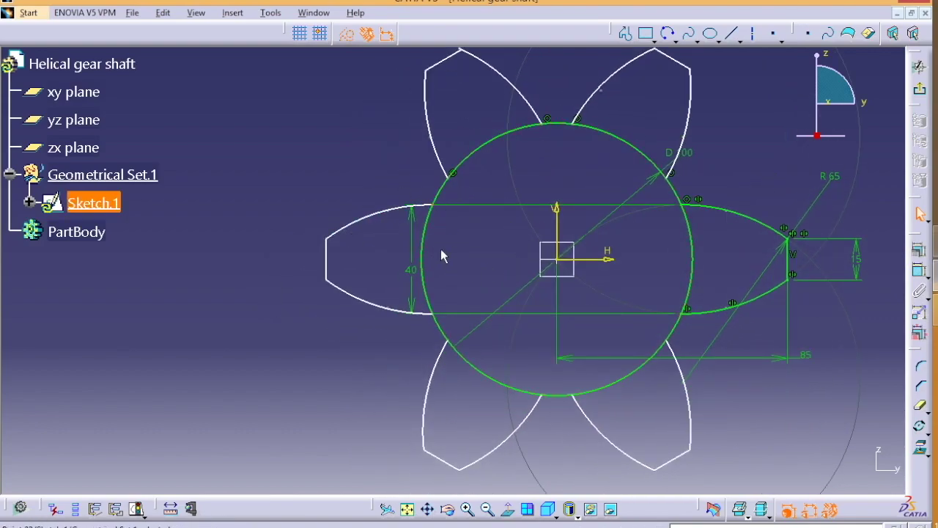
left_click(424, 238, "ctrl")
left_click(919, 270)
left_click(513, 308)
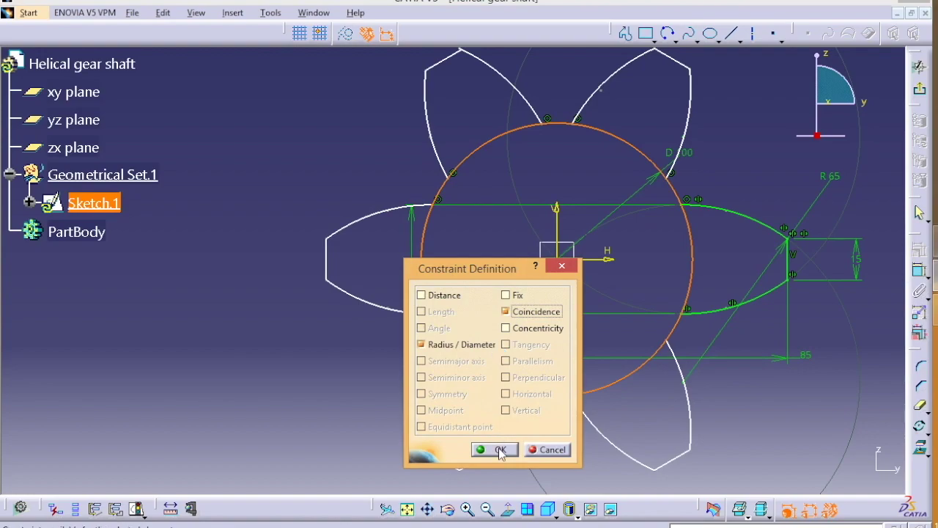
left_click(499, 448)
left_click(430, 287)
left_click(919, 268)
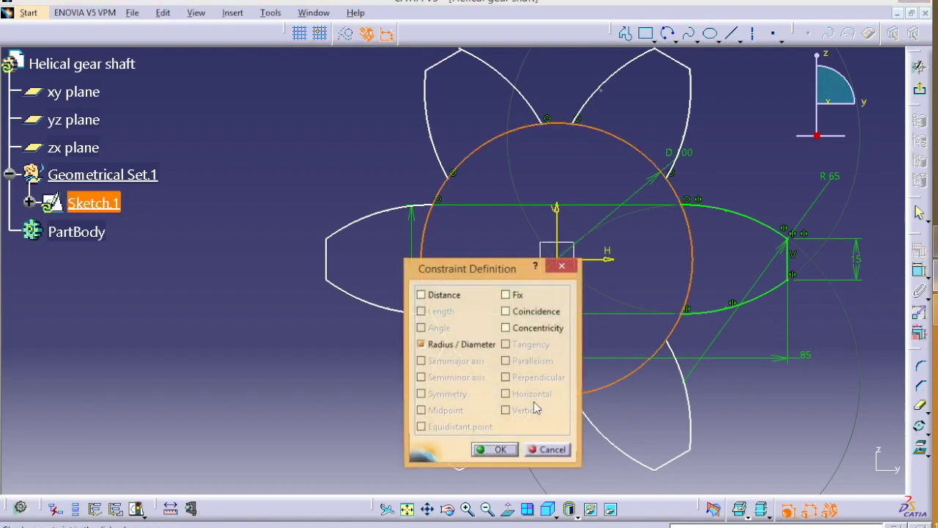
left_click(496, 449)
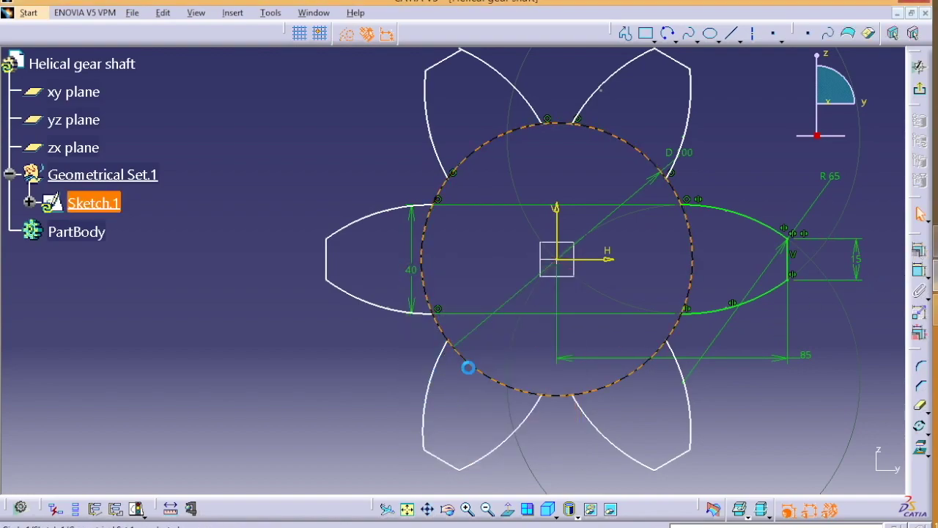
Step: Make both inner endpoints of the lower-left tooth coincident with the 100 mm circle
left_click(467, 364)
left_click(918, 270)
left_click(513, 309)
left_click(498, 448)
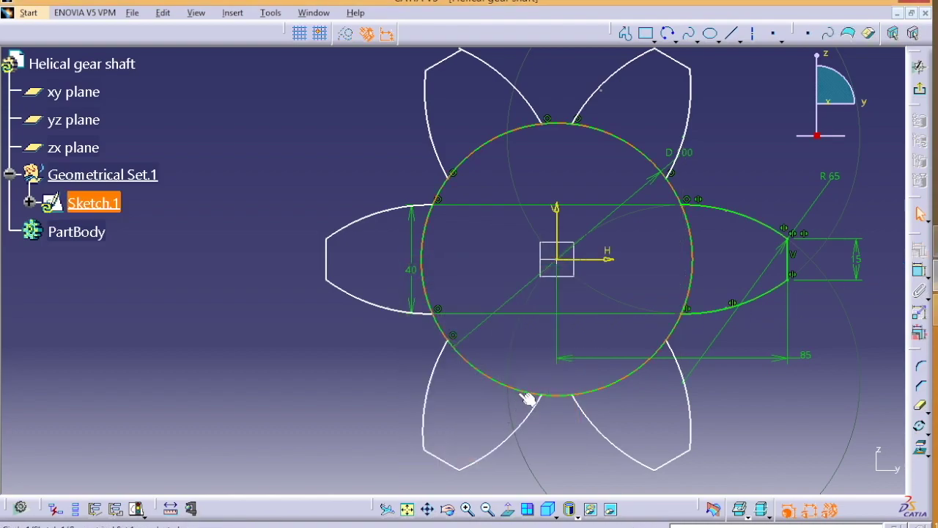
left_click(551, 401)
left_click(919, 270)
left_click(546, 313)
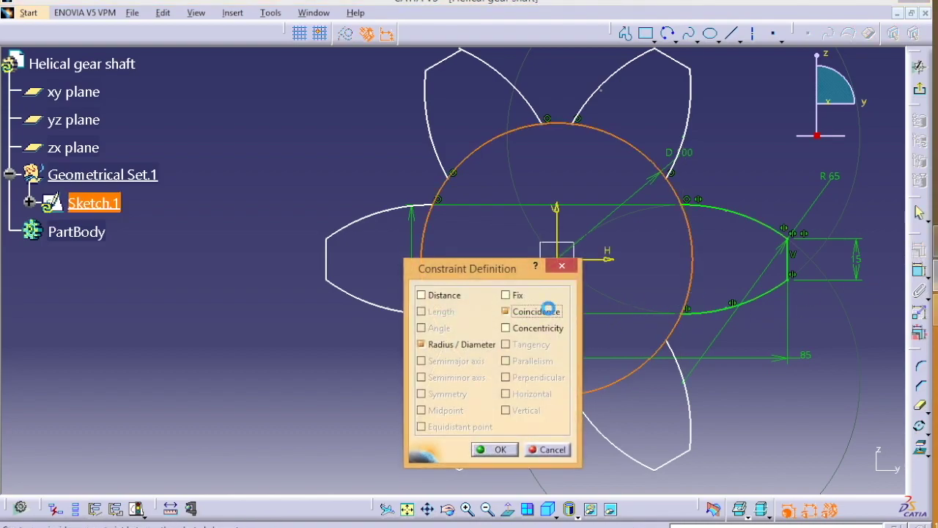
Step: Make both inner endpoints of the lower-right tooth coincident with the 100 mm circle
left_click(573, 394)
left_click(919, 270)
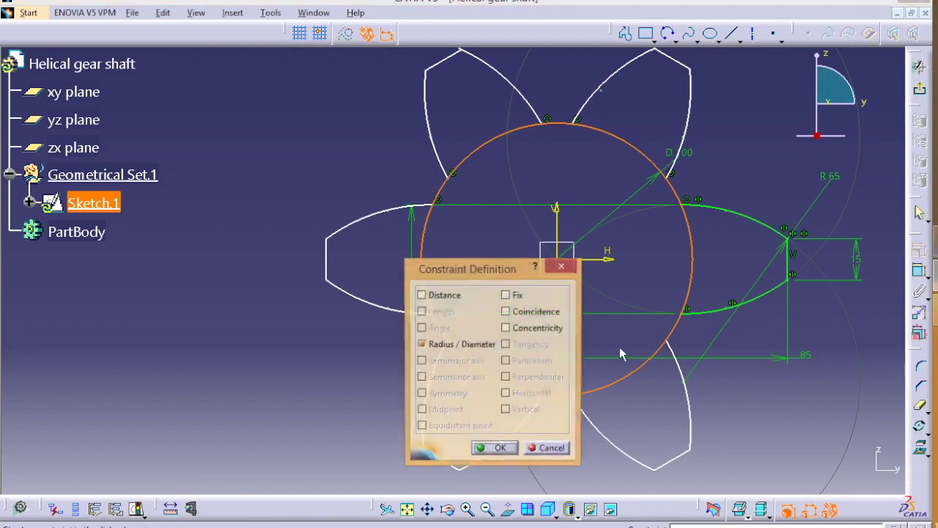
left_click(534, 312)
left_click(494, 449)
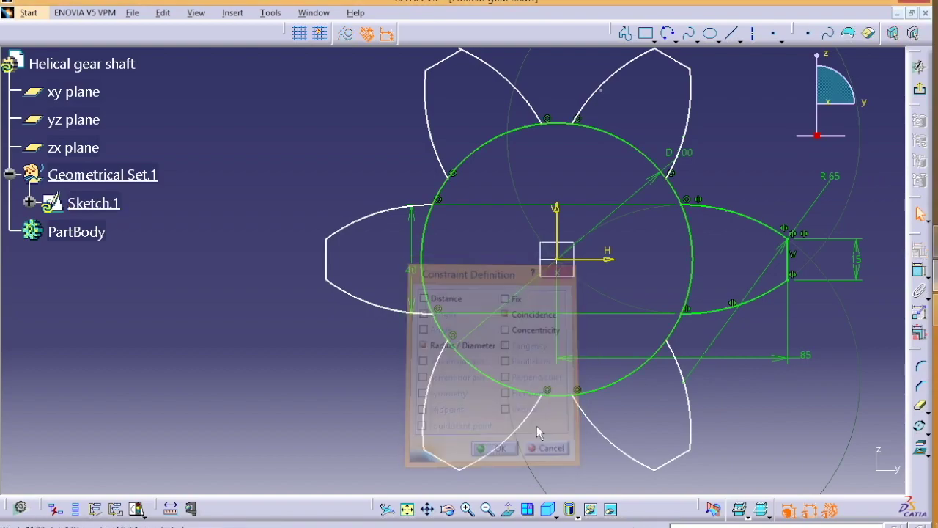
left_click(681, 323, "ctrl")
left_click(918, 250)
left_click(526, 312)
left_click(481, 450)
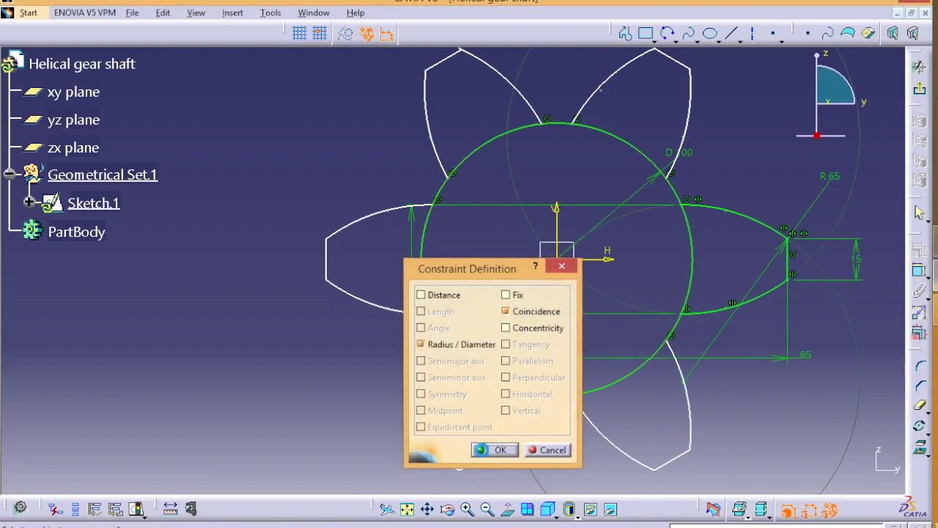
left_click(494, 449)
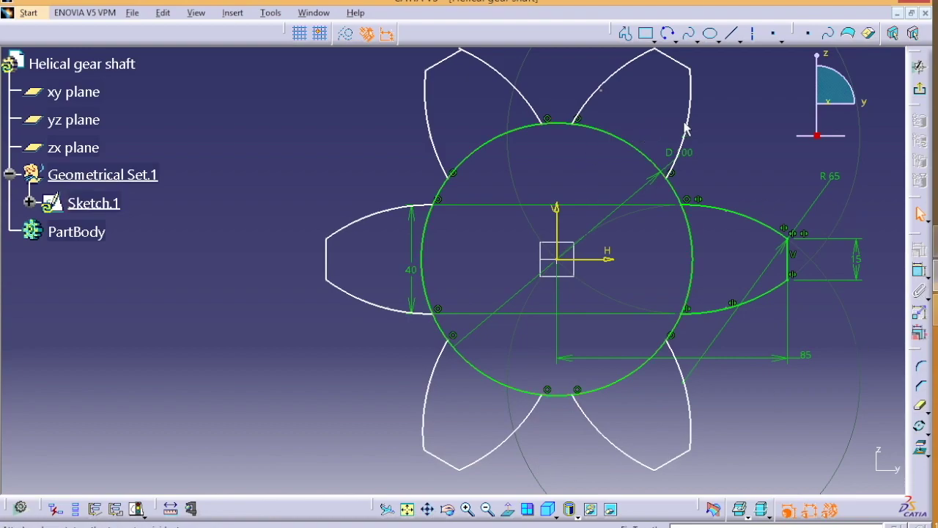
Step: Apply a Fix constraint to the flank arcs and tip lines of the five copied gear teeth
middle_click_drag(765, 122, 689, 134)
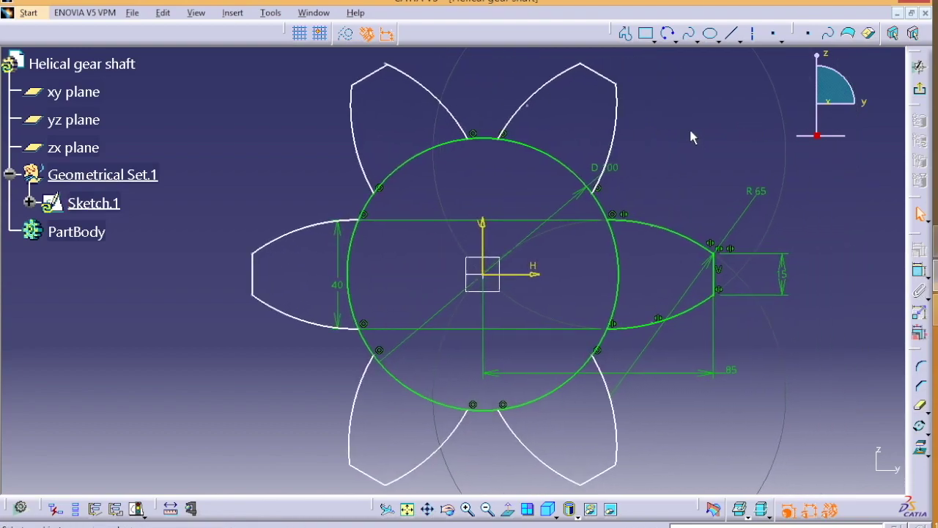
left_click(551, 93)
left_click(603, 78, "ctrl")
left_click(624, 120, "ctrl")
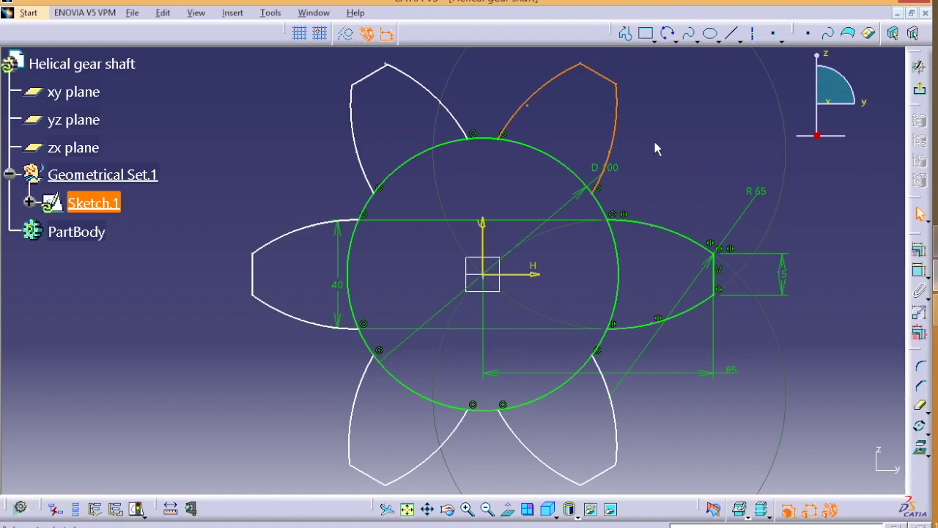
left_click(402, 83, "ctrl")
left_click(372, 75, "ctrl")
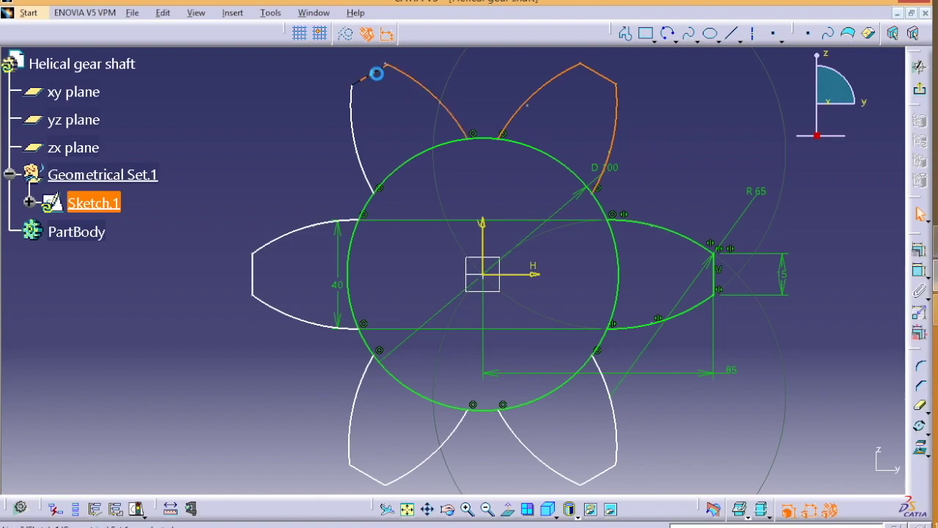
left_click(359, 151, "ctrl")
left_click(313, 221, "ctrl")
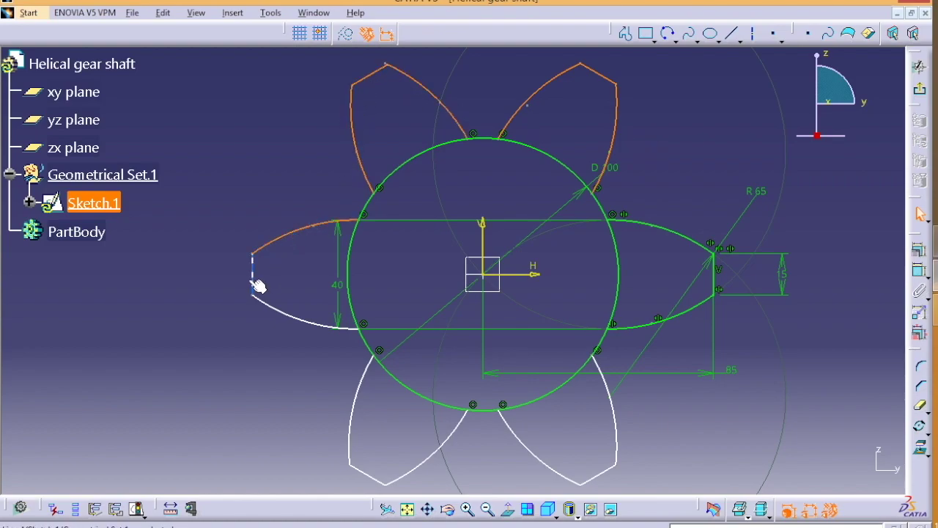
left_click(252, 276, "ctrl")
left_click(287, 314, "ctrl")
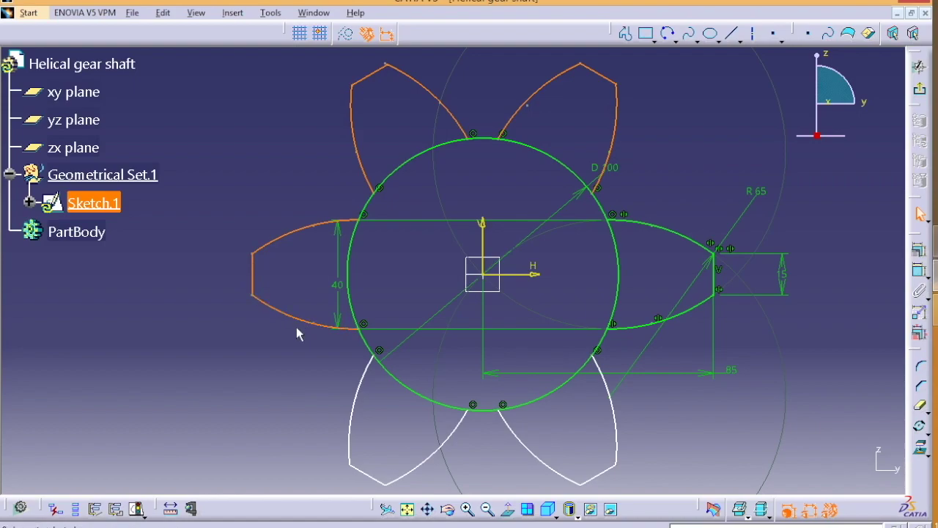
left_click(367, 473, "ctrl")
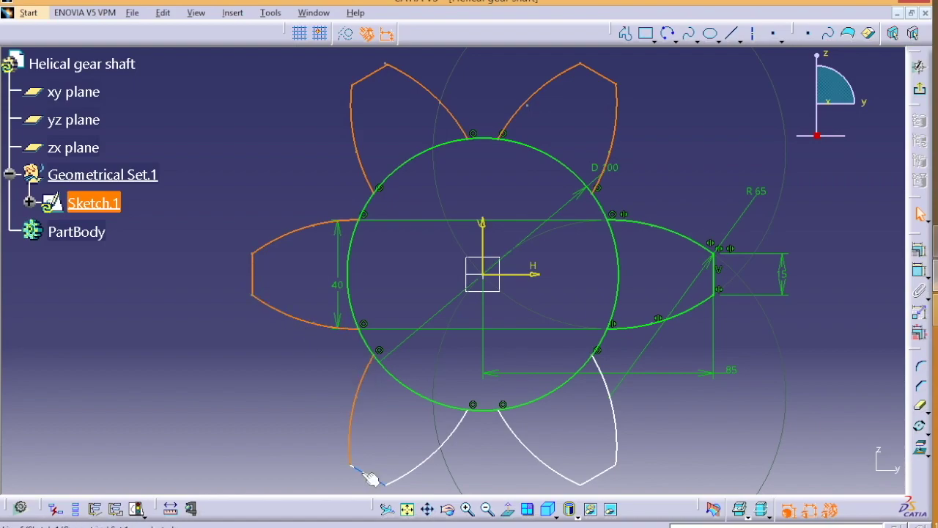
left_click(440, 452, "ctrl")
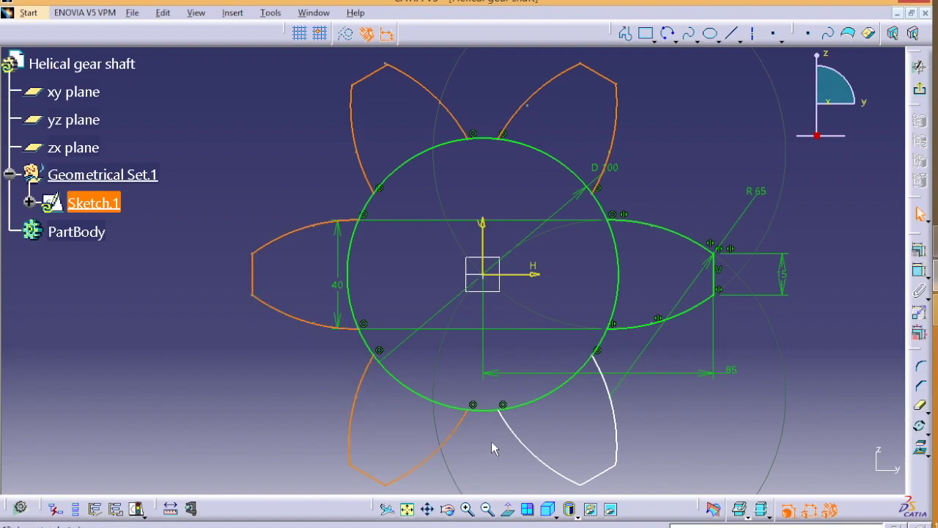
left_click(555, 463, "ctrl")
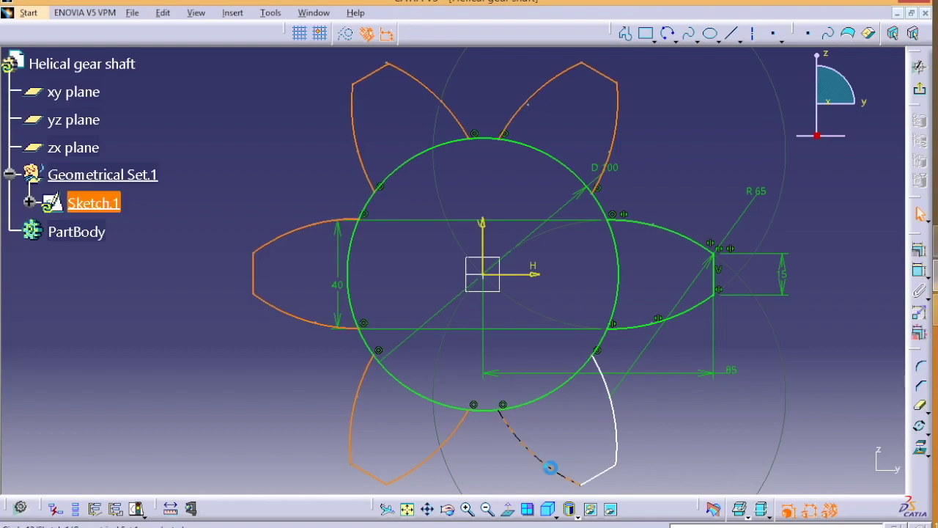
left_click(616, 443, "ctrl")
left_click(606, 470, "ctrl")
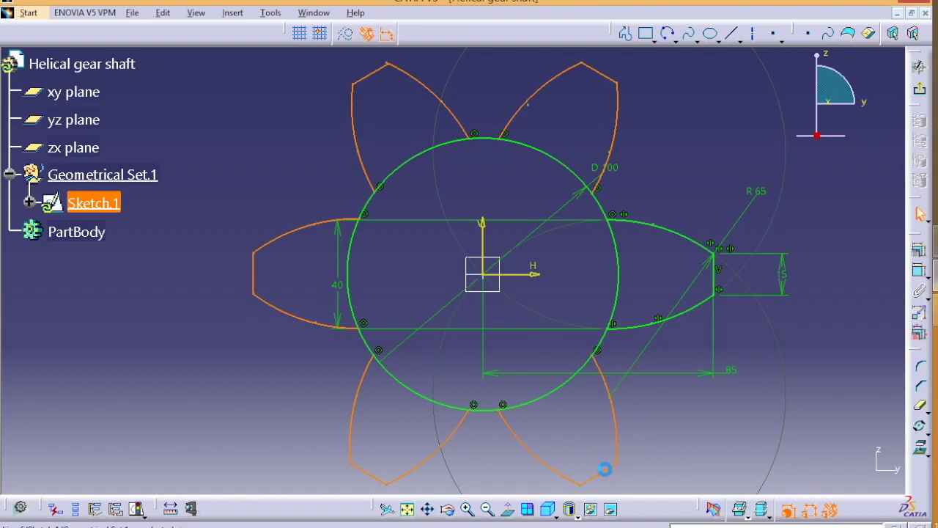
left_click(920, 251)
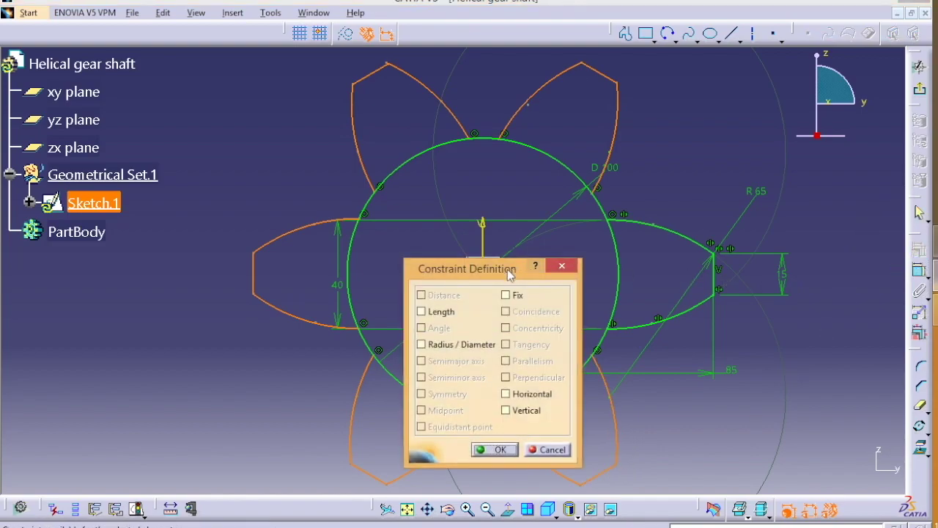
left_click(505, 296)
left_click(498, 450)
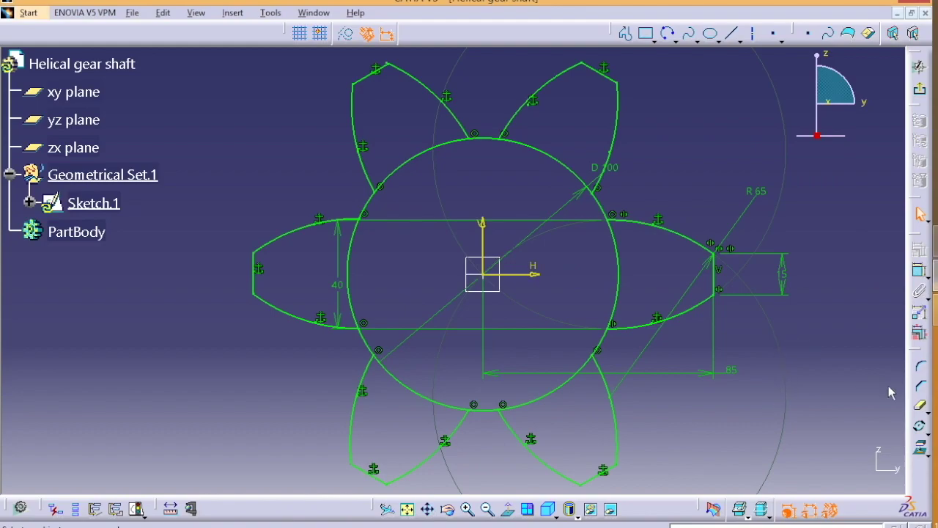
Step: Quick-trim the 100 mm circle's arcs inside all six teeth and exit the sketch
left_click(920, 405)
left_click(402, 166)
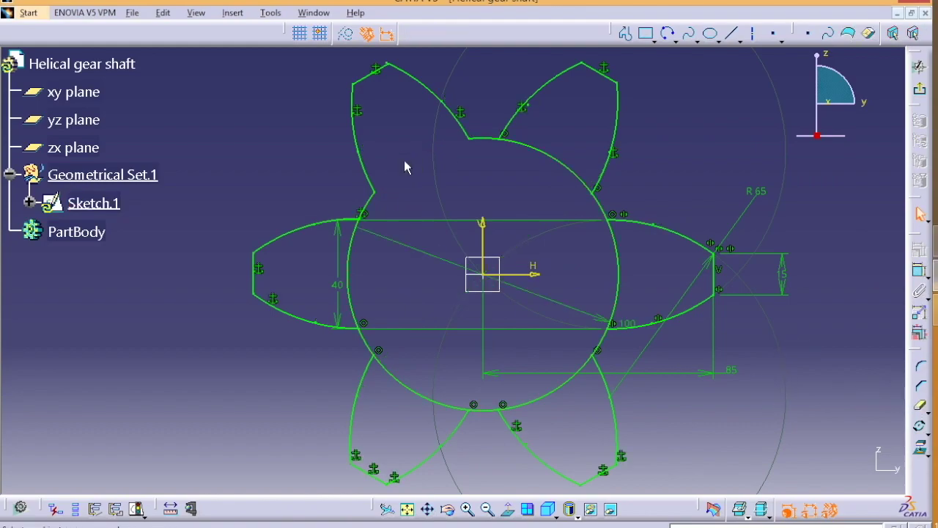
left_click(540, 151)
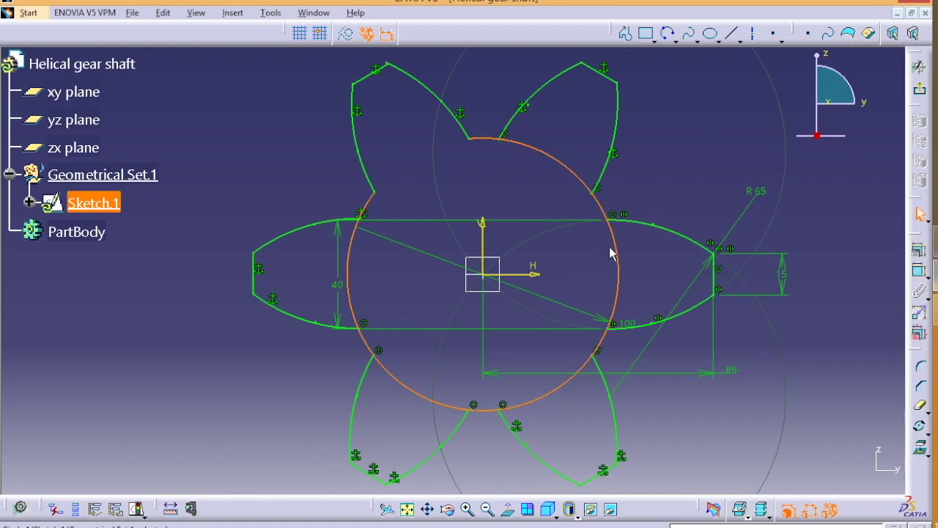
left_click(916, 407)
left_click(926, 409)
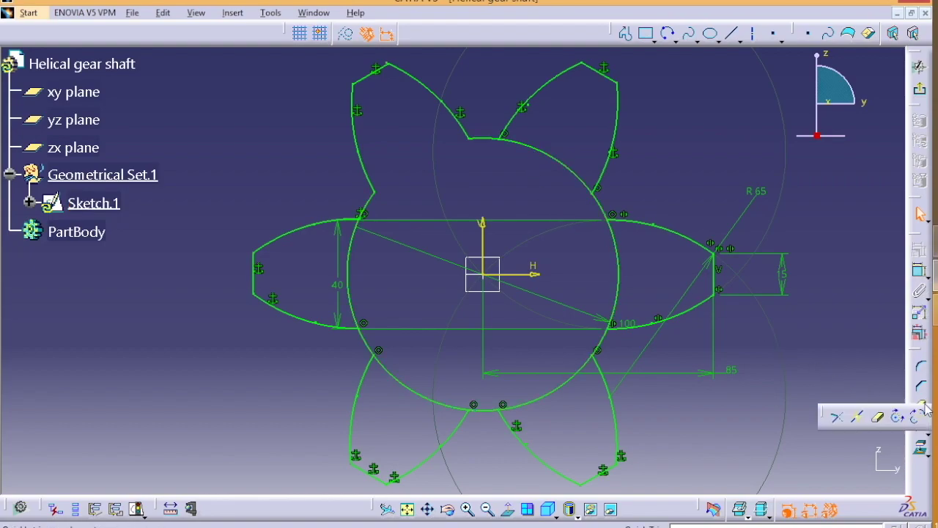
left_click(921, 406)
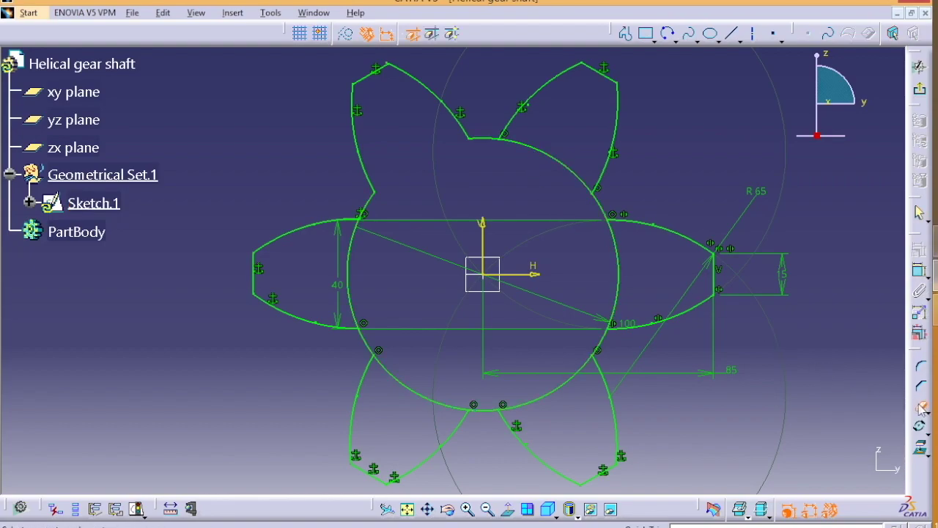
left_click(561, 157)
left_click(616, 258)
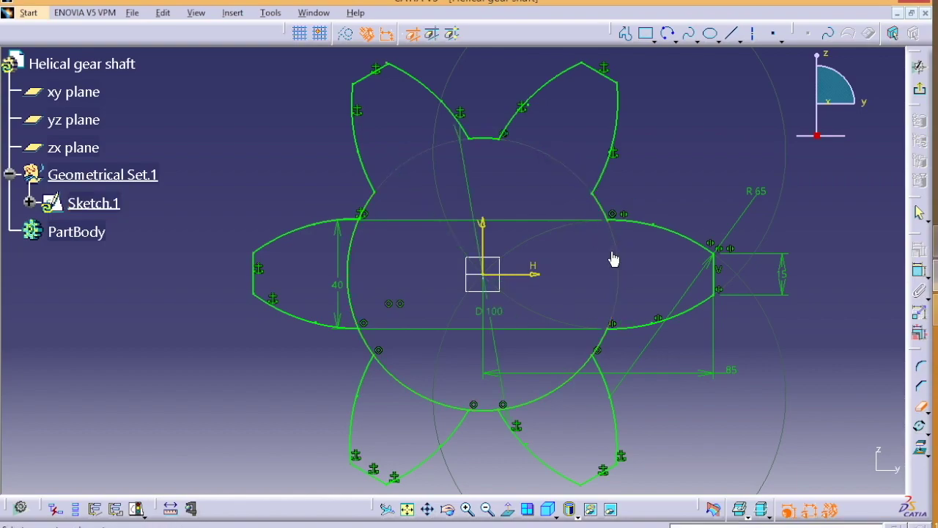
left_click(575, 386)
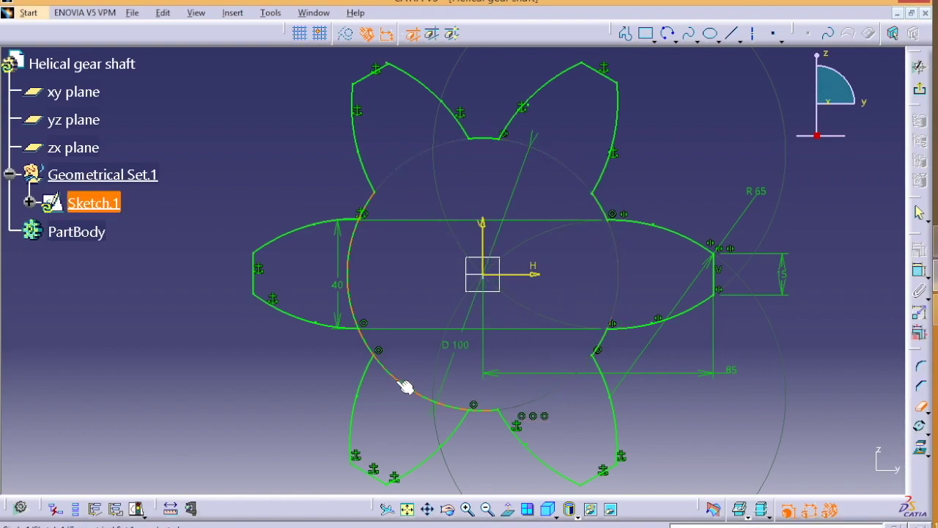
left_click(405, 387)
left_click(357, 272)
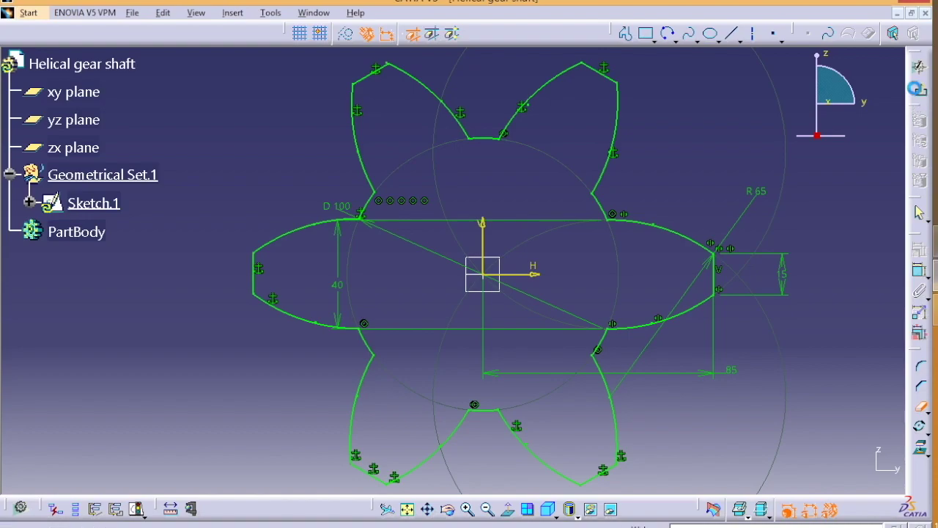
left_click(919, 88)
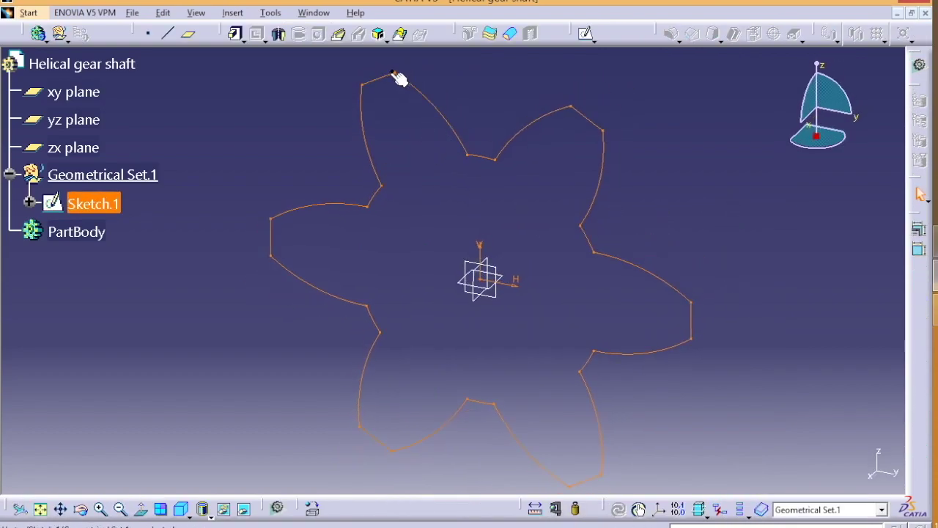
Step: Reopen Sketch.1, make the flank arc and tip line endpoints coincident at the upper-left tooth's tip, and exit the sketch
double_click(103, 202)
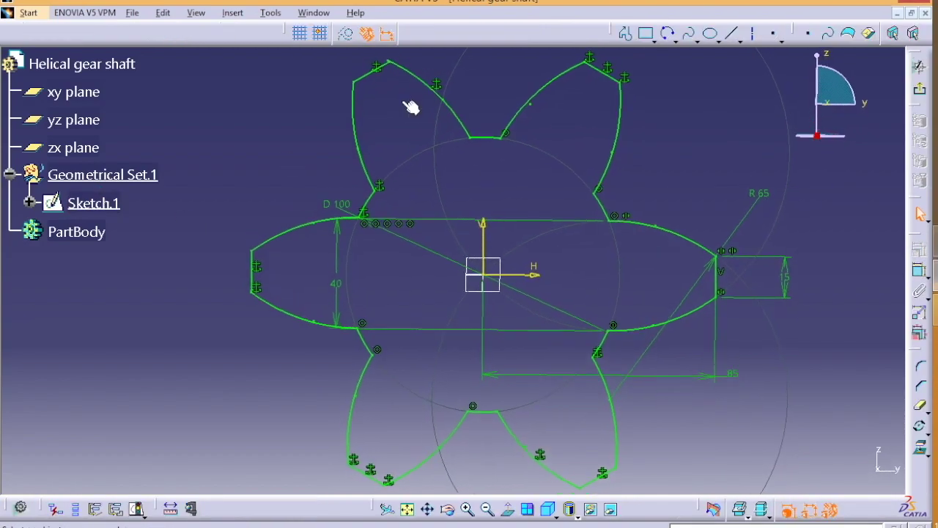
middle_click_drag(401, 124, 412, 74)
middle_click_drag(412, 74, 491, 349)
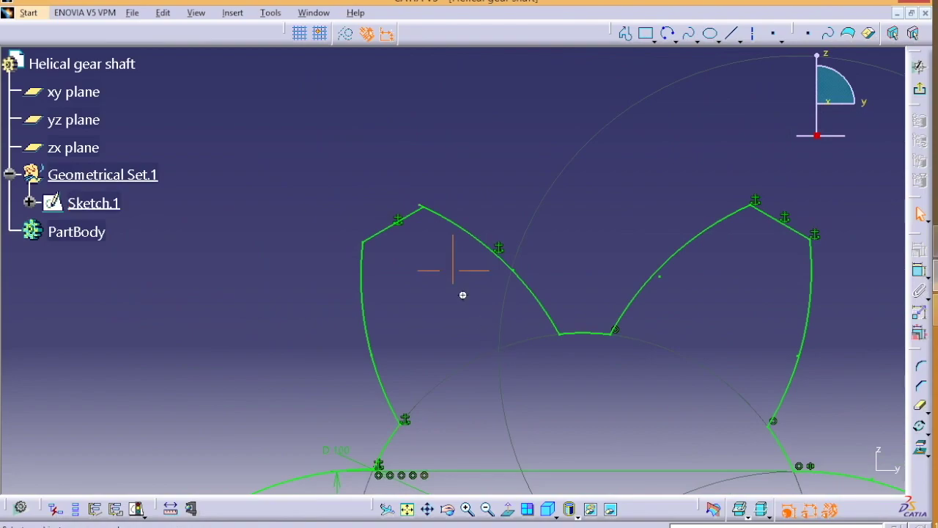
mouse_move(462, 295)
middle_mouse_down()
mouse_move(479, 236)
mouse_move(457, 178)
mouse_move(470, 337)
middle_mouse_up()
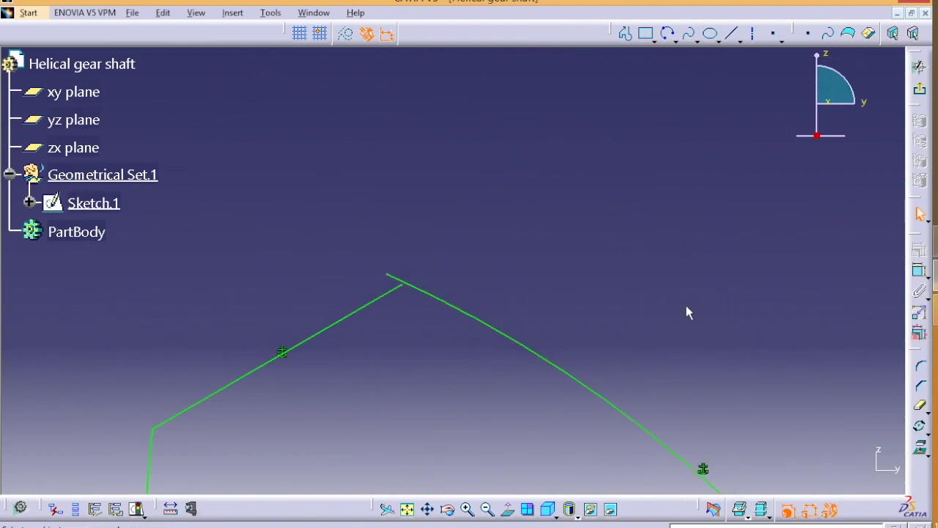
left_click(387, 275)
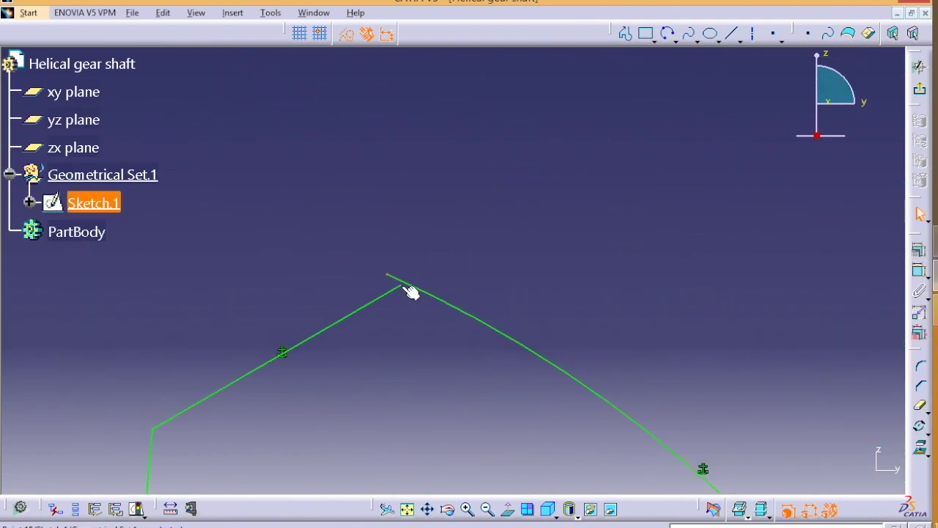
left_click(921, 252)
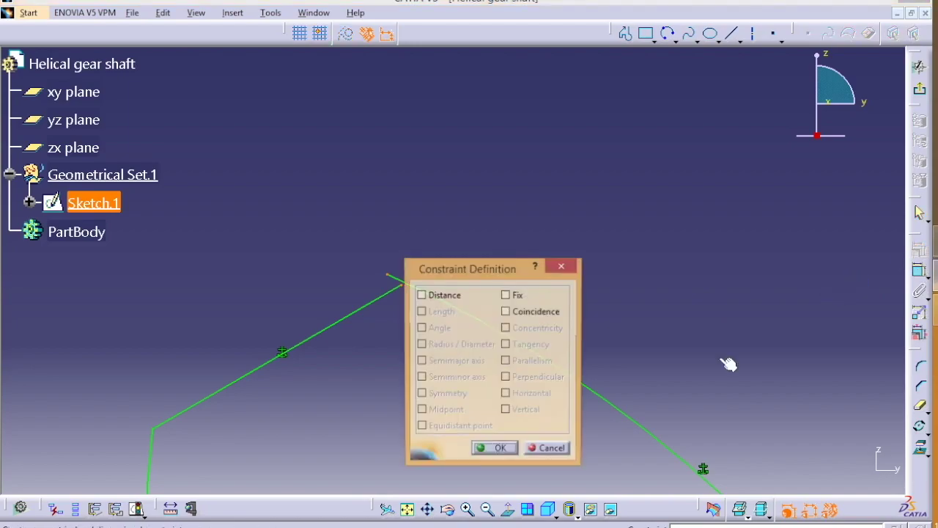
left_click(517, 315)
left_click(492, 450)
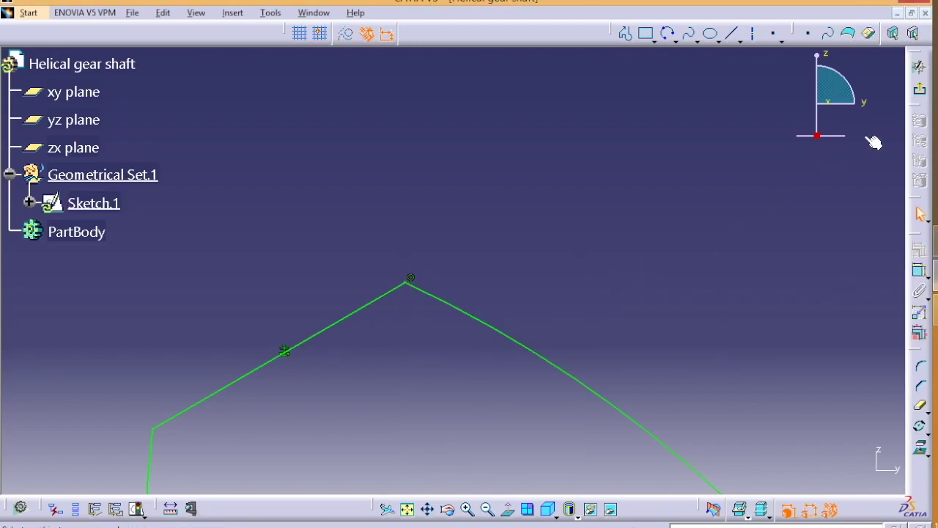
left_click(919, 89)
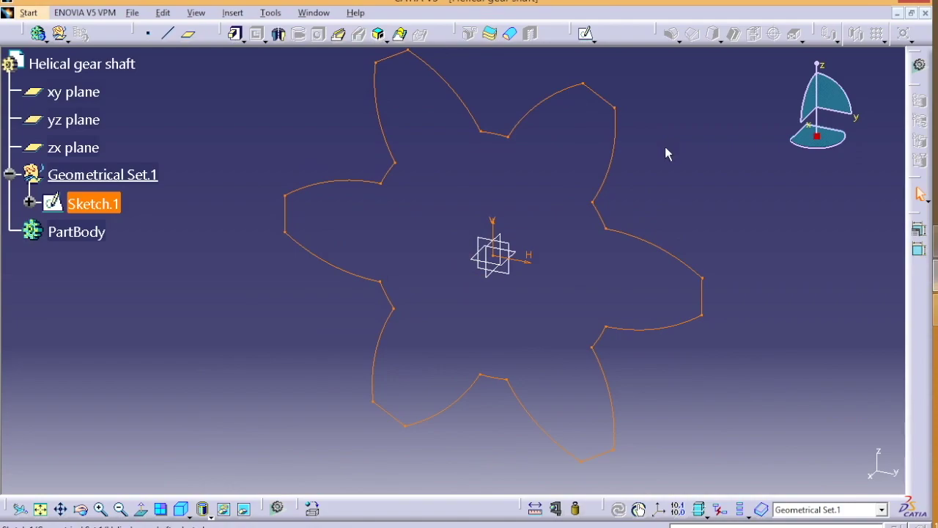
left_click(723, 194)
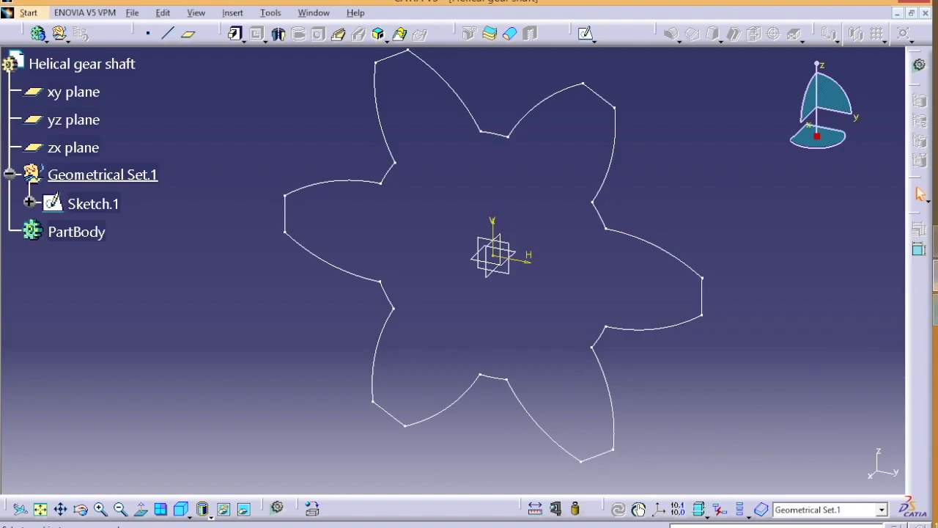
Step: Check the second section's offset in the reference drawing and create a plane offset 45 mm from the yz plane
left_click(936, 309)
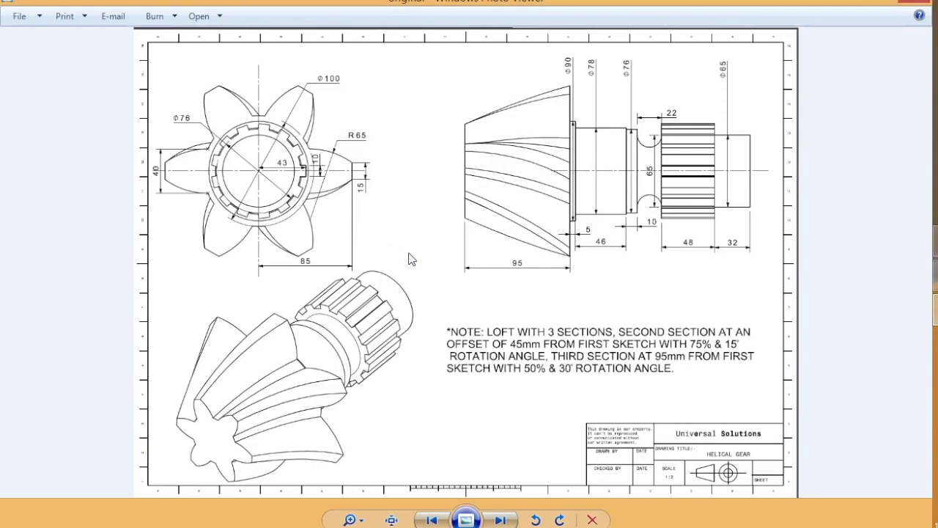
key("alt+Tab")
left_click(189, 36)
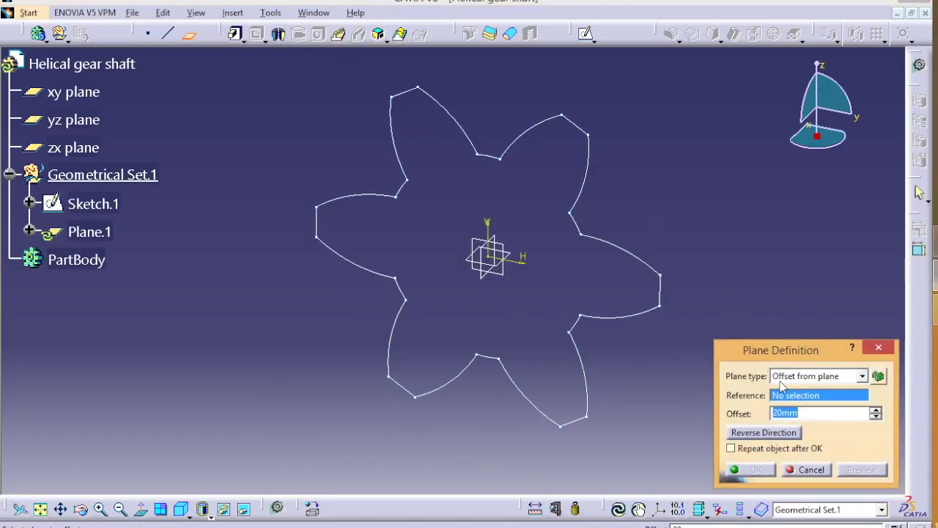
left_click(63, 94)
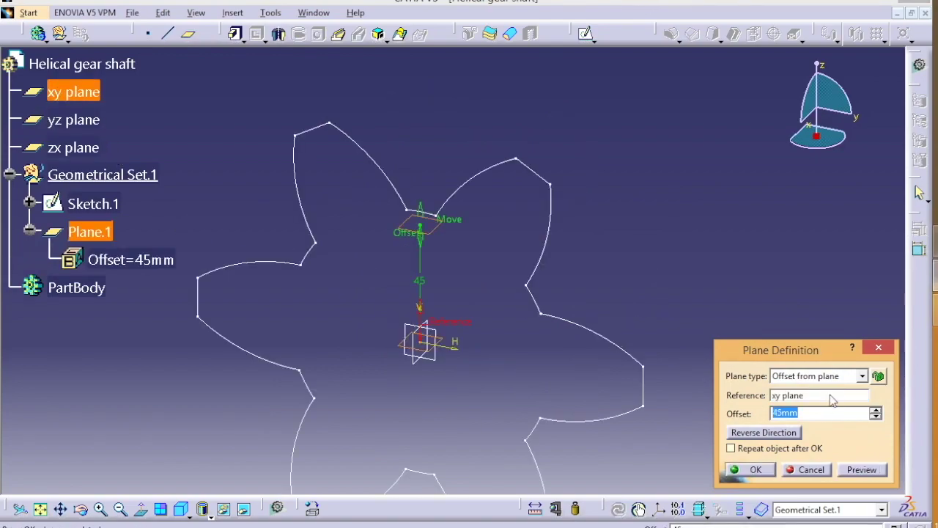
left_click(791, 396)
left_click(70, 118)
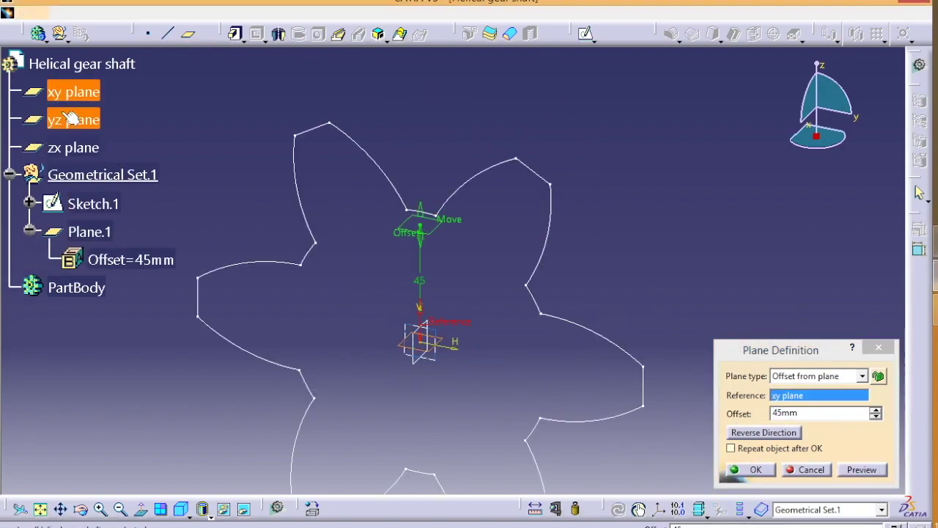
left_click(69, 120)
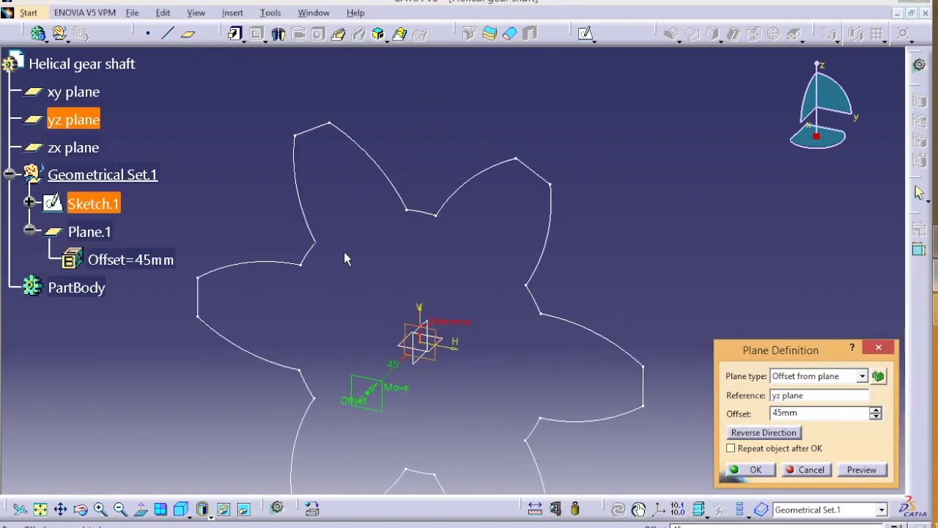
left_click(755, 469)
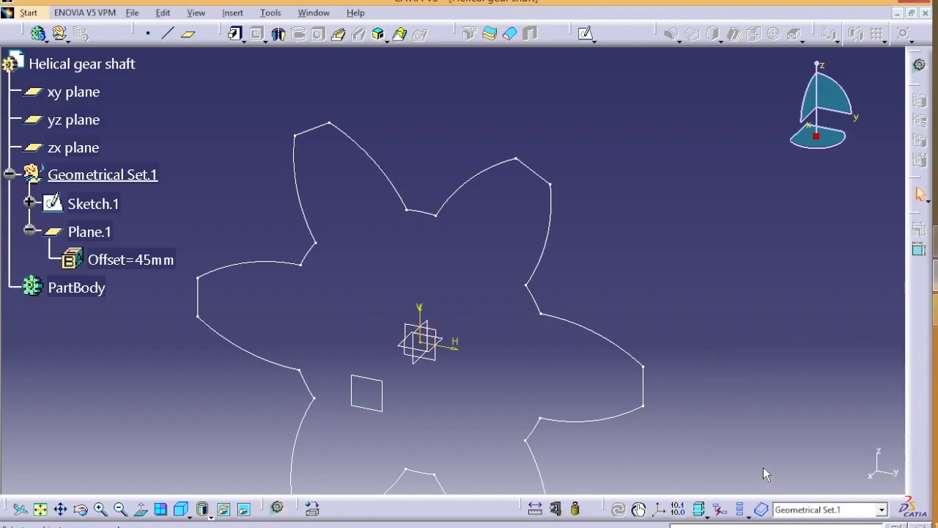
Step: Start a sketch on the 45 mm offset plane and project the gear profile of Sketch.1 into it
left_click(371, 391)
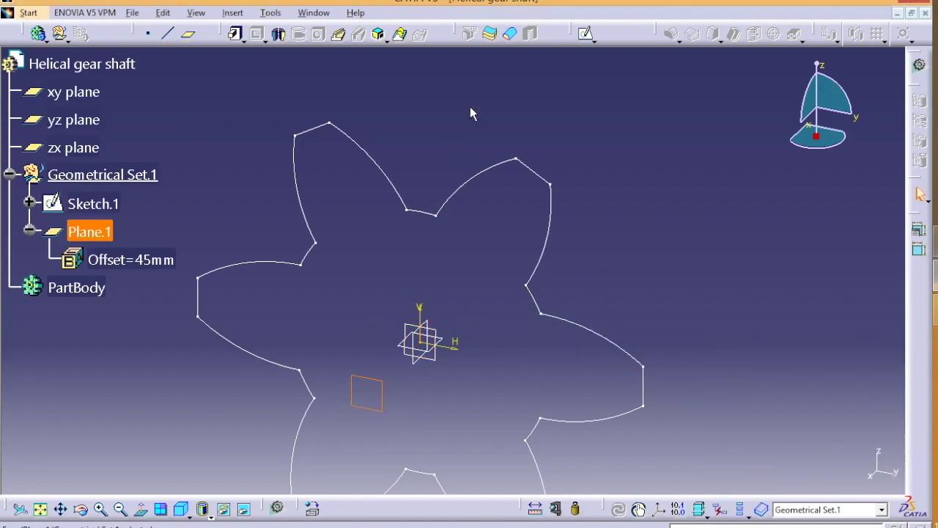
left_click(581, 34)
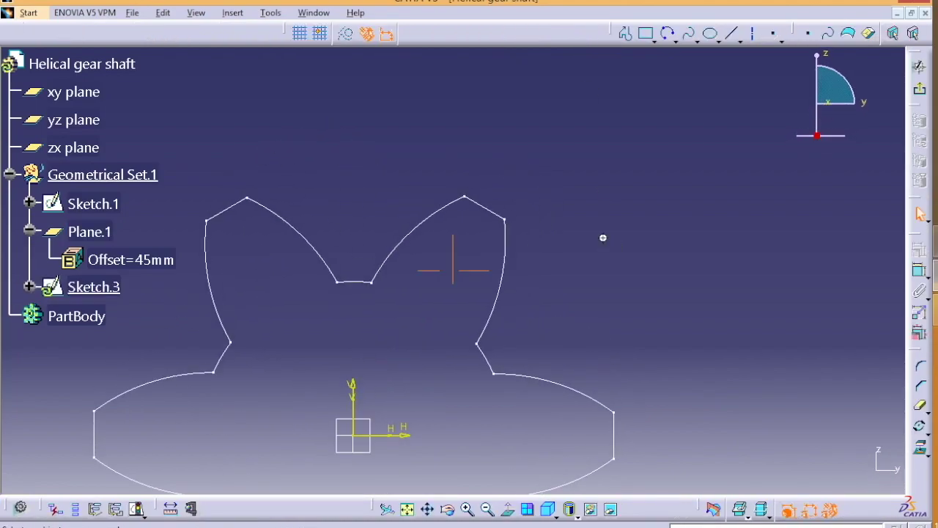
left_click(110, 204)
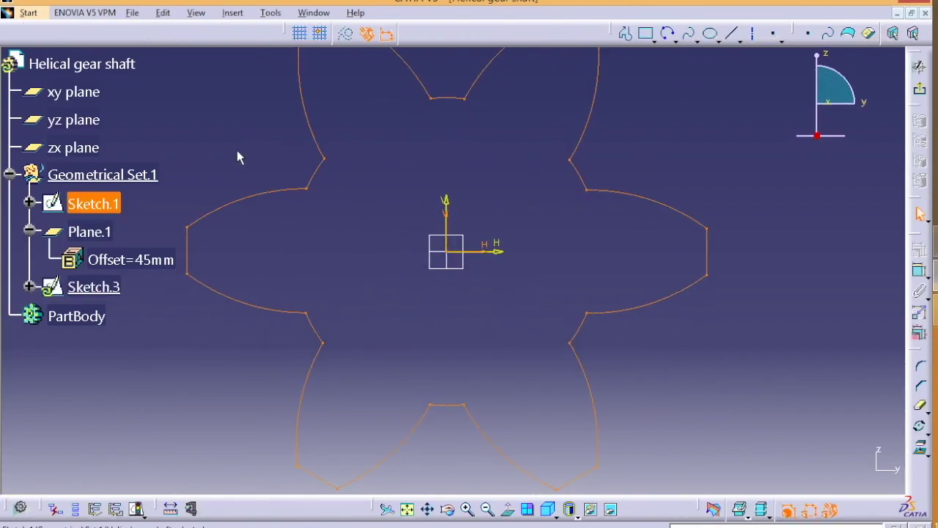
middle_click_drag(238, 153, 243, 185, "ctrl")
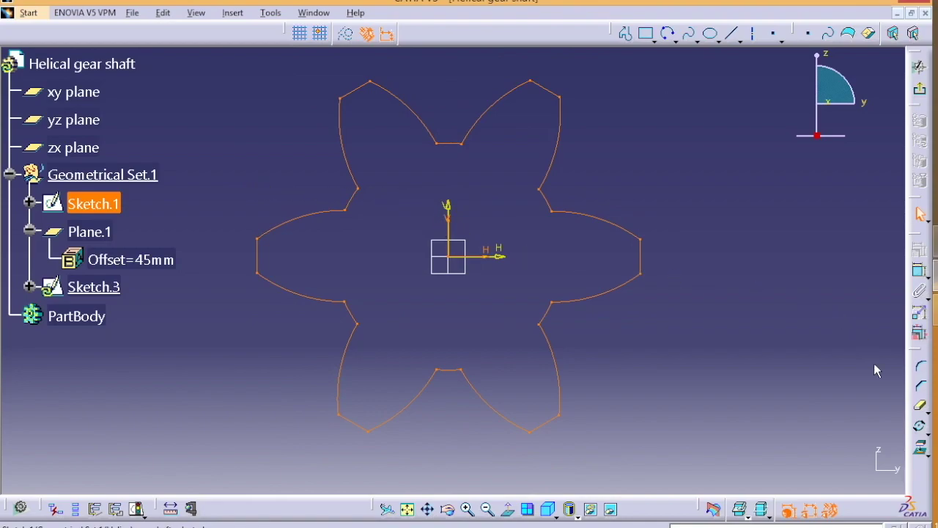
left_click(922, 451)
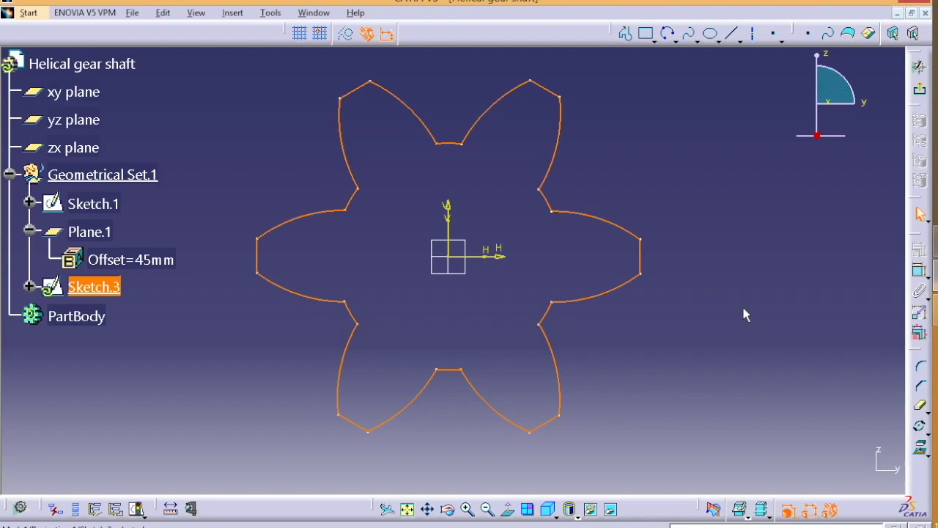
Step: Scale a copy of the projected gear profile by 0.75 about the origin, and clear away the full-size outlines
left_click(919, 424)
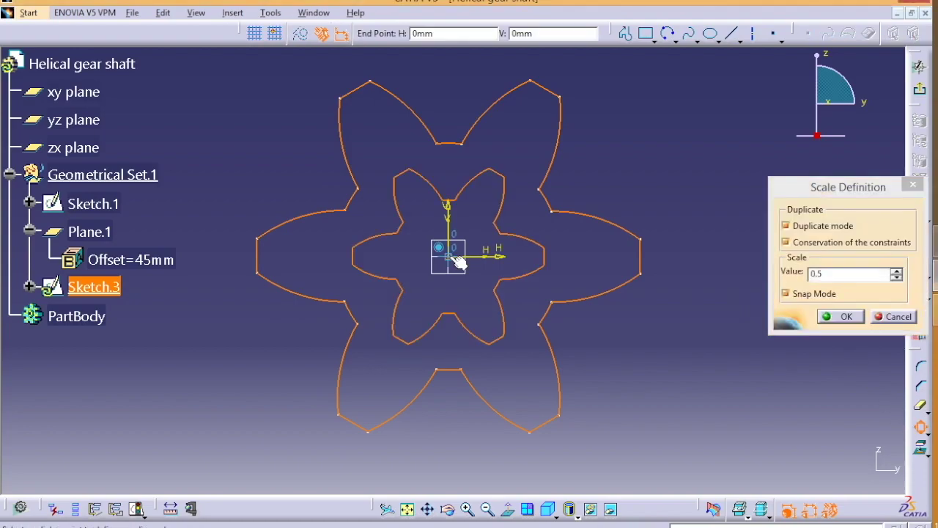
left_click(448, 256)
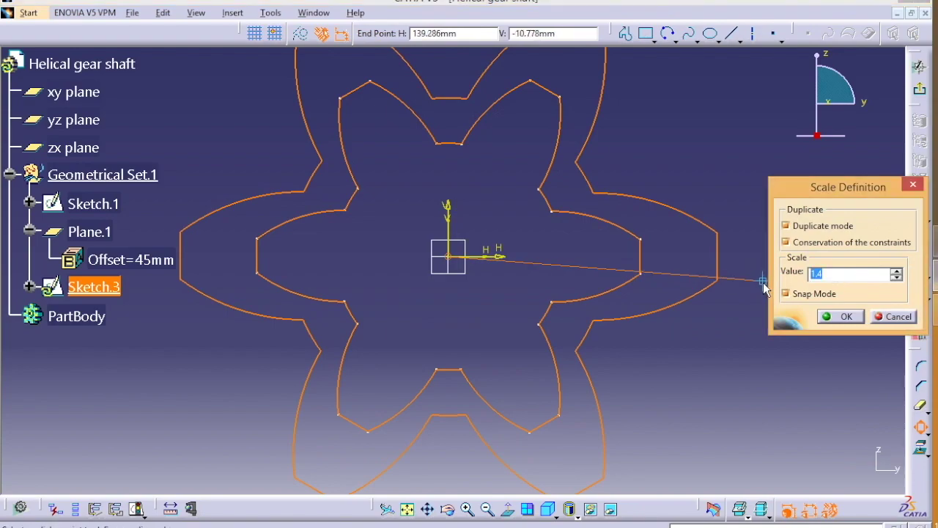
type("0.")
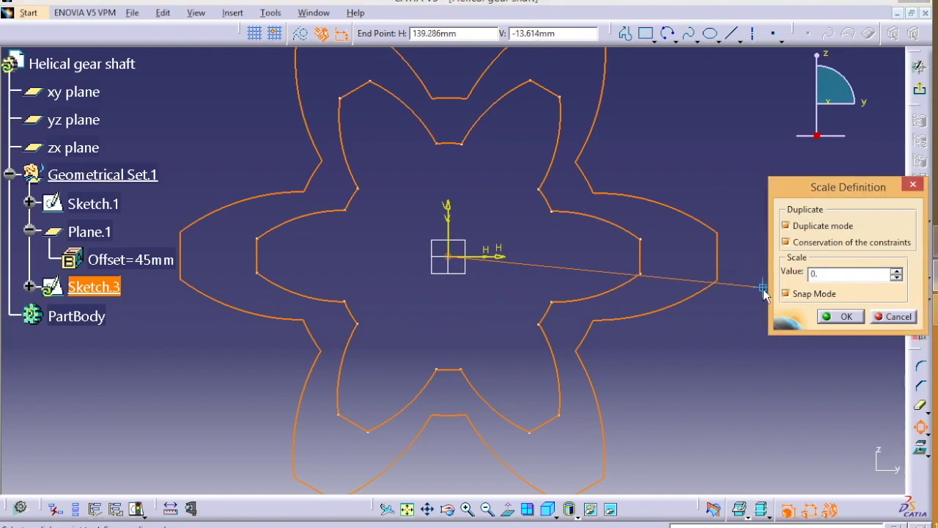
type("74")
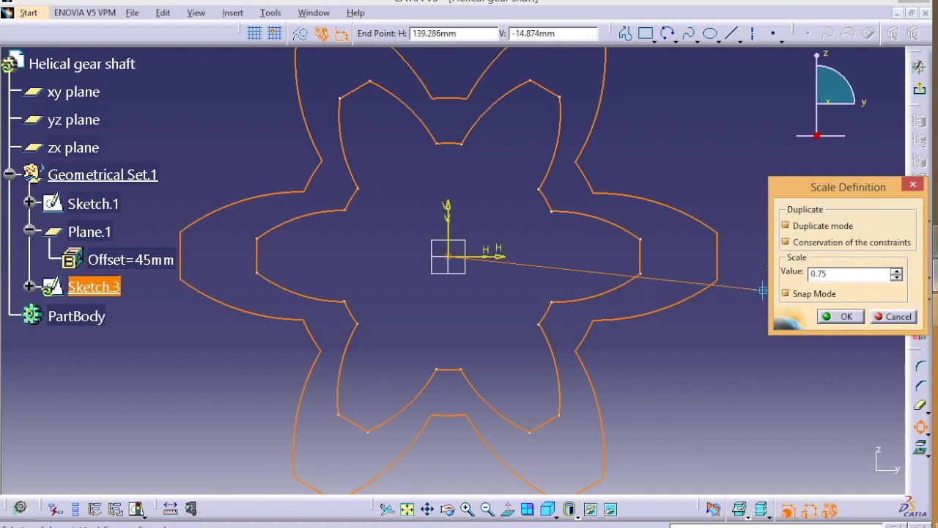
key("Return")
left_click(722, 223)
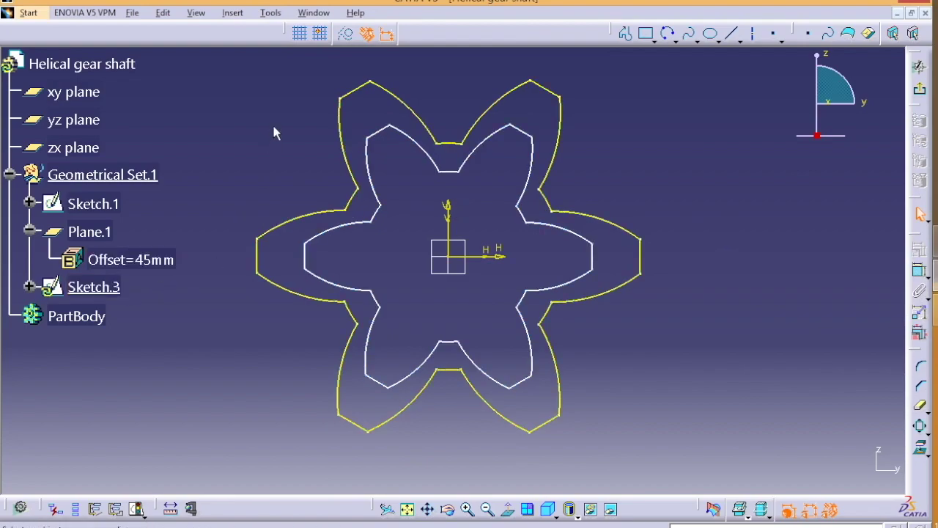
left_click(364, 94)
left_click(368, 108)
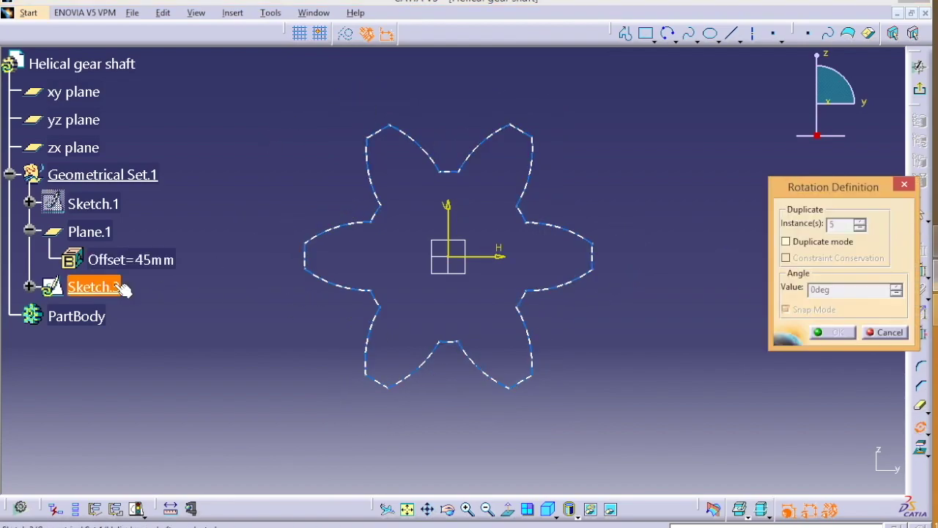
Step: Rotate the scaled gear profile 15 degrees about the sketch origin without duplicating it
left_click(119, 286)
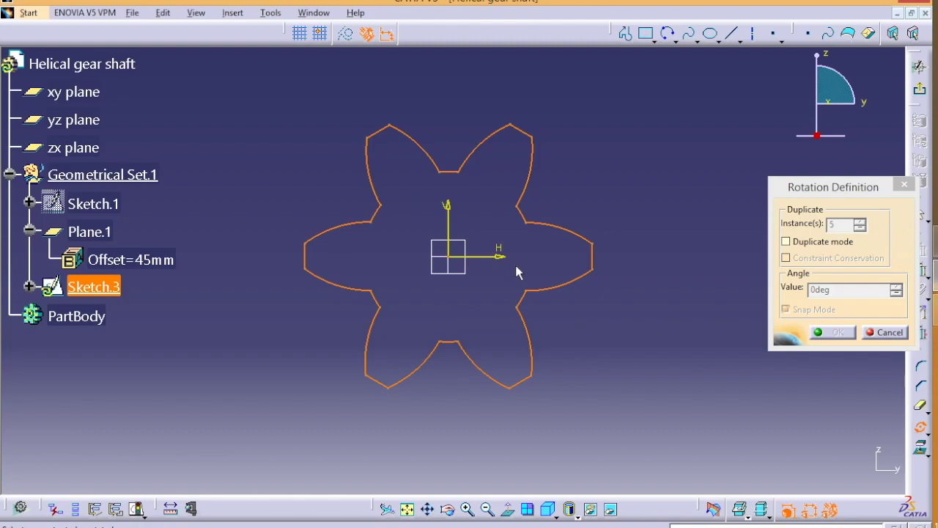
left_click(884, 332)
left_click(920, 427)
left_click_drag(260, 96, 638, 424)
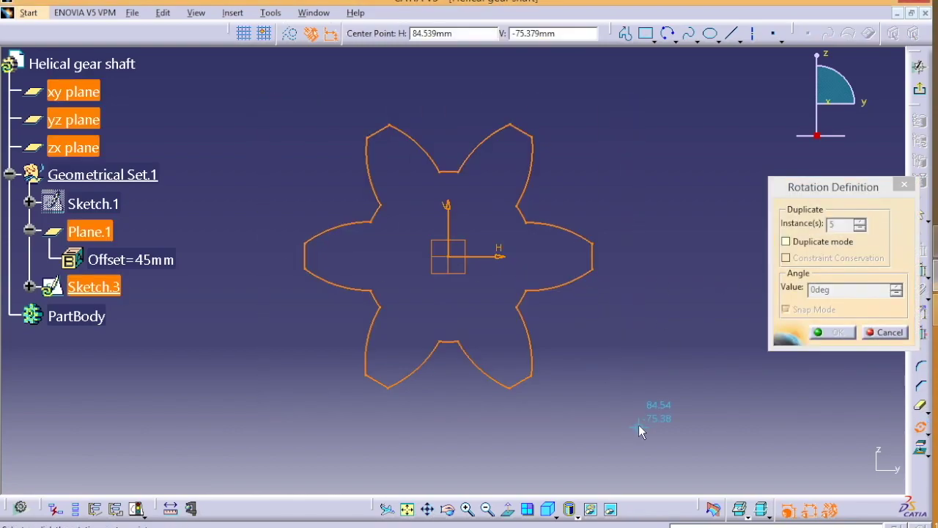
left_click(448, 256)
type("15")
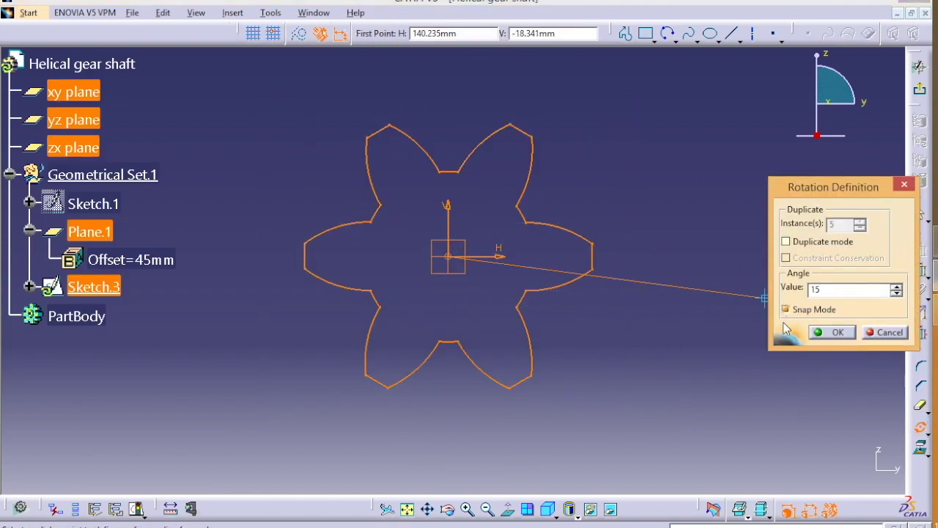
key("Return")
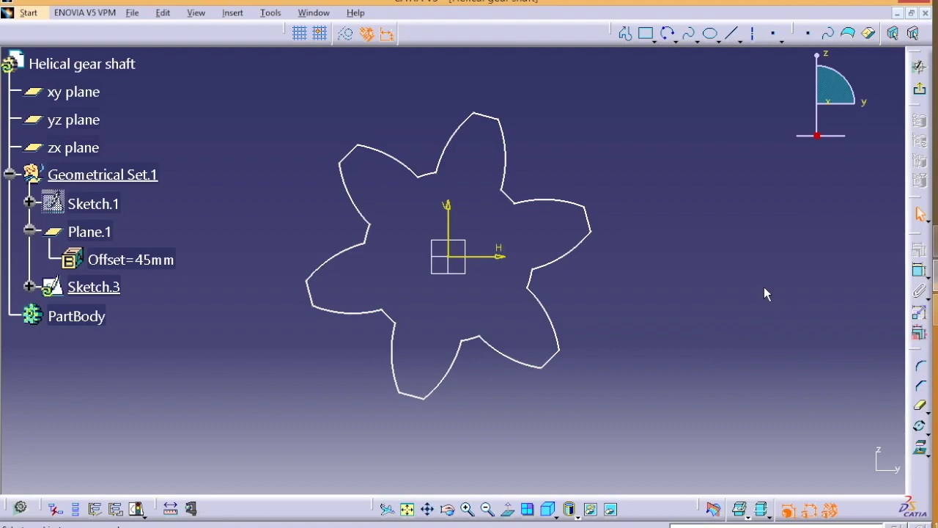
Step: Apply a Fix constraint to the whole rotated profile and exit the sketch
left_click_drag(226, 79, 716, 419)
left_click(919, 250)
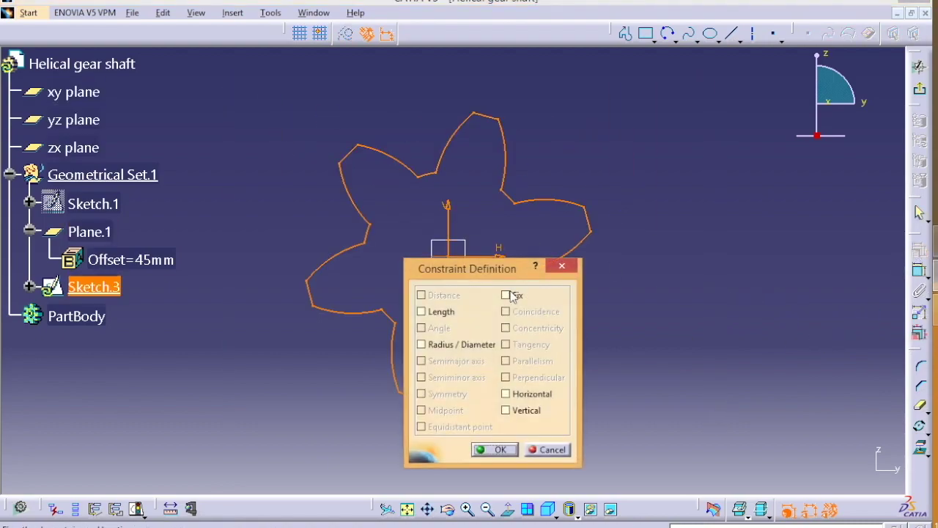
left_click(509, 295)
left_click(499, 448)
left_click(918, 88)
left_click(205, 150)
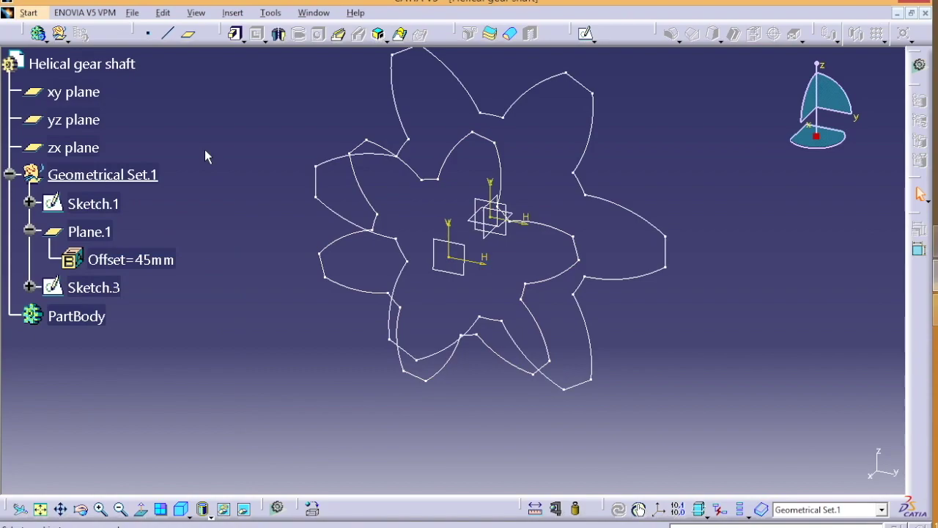
Step: Create a plane offset 95 mm from the yz plane for the third section
left_click(189, 34)
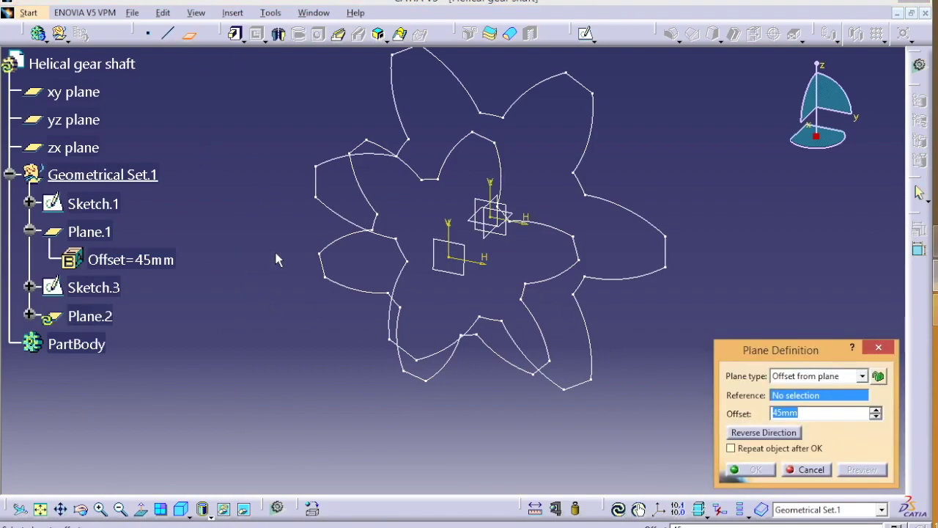
left_click(76, 120)
type("95")
key("Return")
Step: Start a sketch on the 95 mm offset plane and project the profile of Sketch.1 into it
left_click(416, 299)
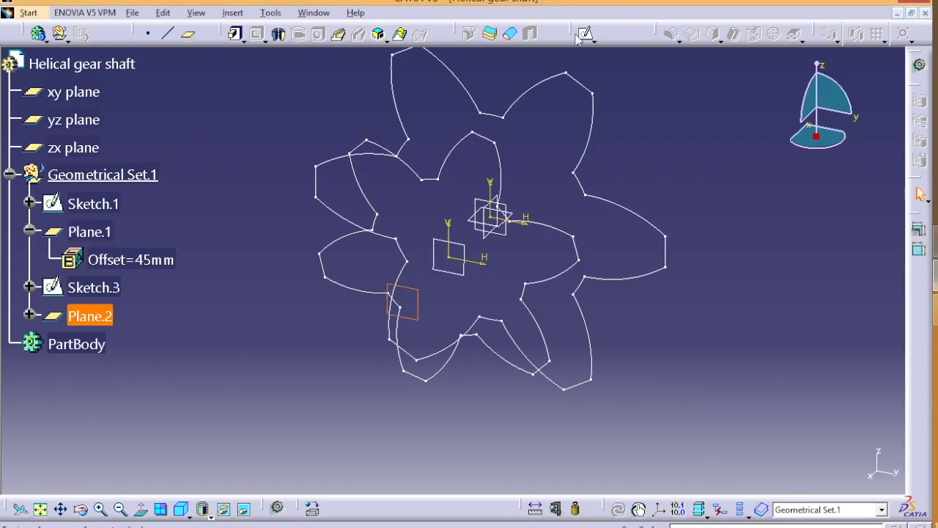
left_click(584, 34)
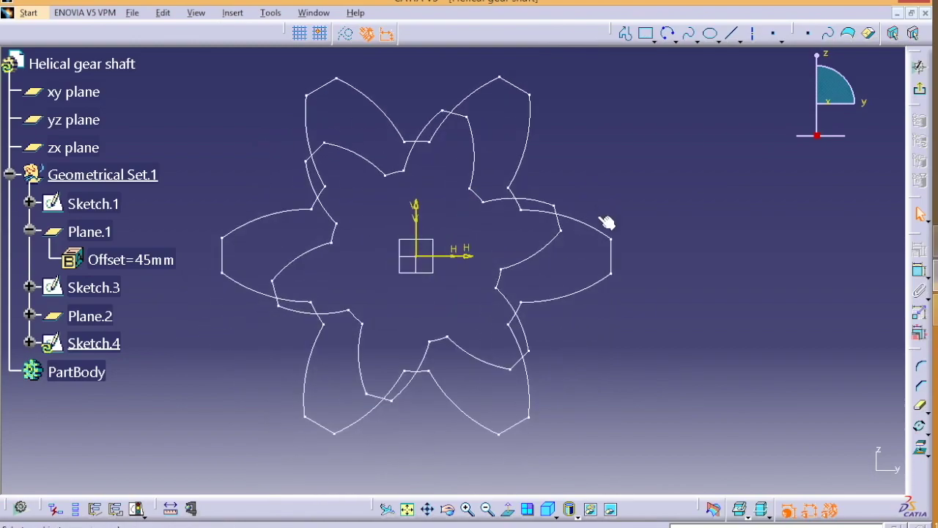
left_click(106, 210)
left_click(921, 447)
Step: Scale a copy of the projected gear profile to half its size about the origin
left_click(927, 433)
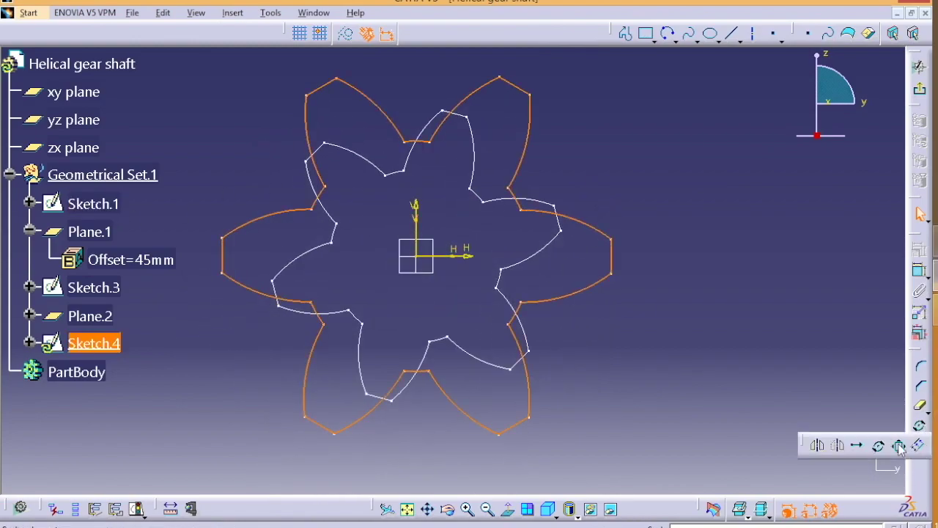
left_click(900, 445)
left_click(416, 255)
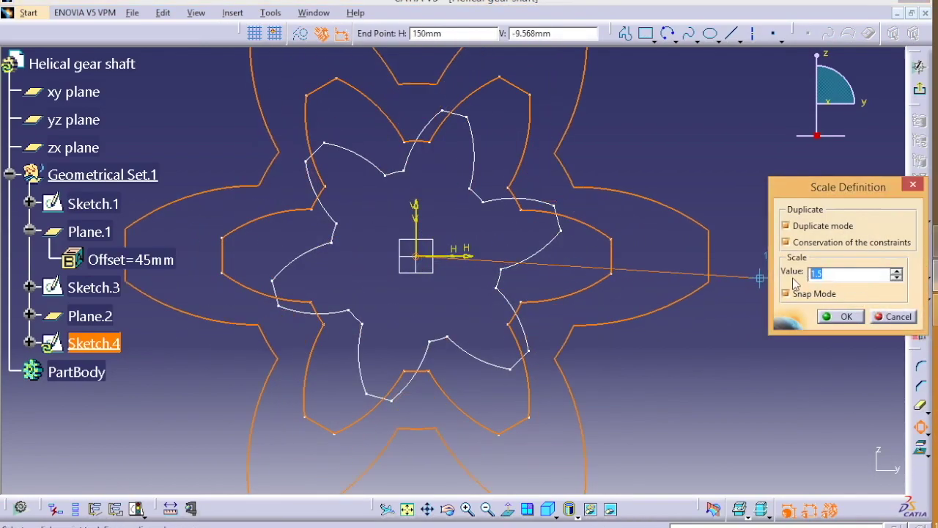
type("1")
key("Return")
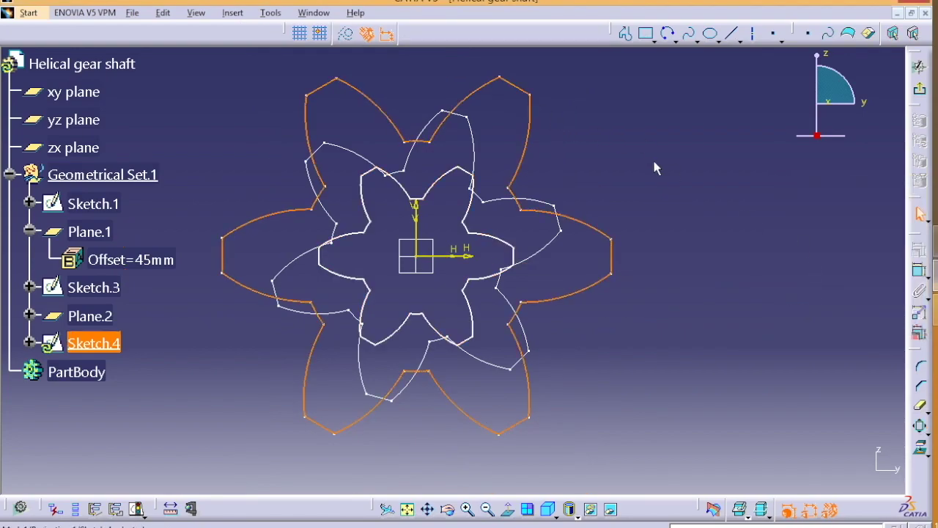
Step: Remove the full-size projected outline and hide Sketch.1 and Sketch.3
left_click(656, 173)
right_click(115, 206)
left_click(146, 247)
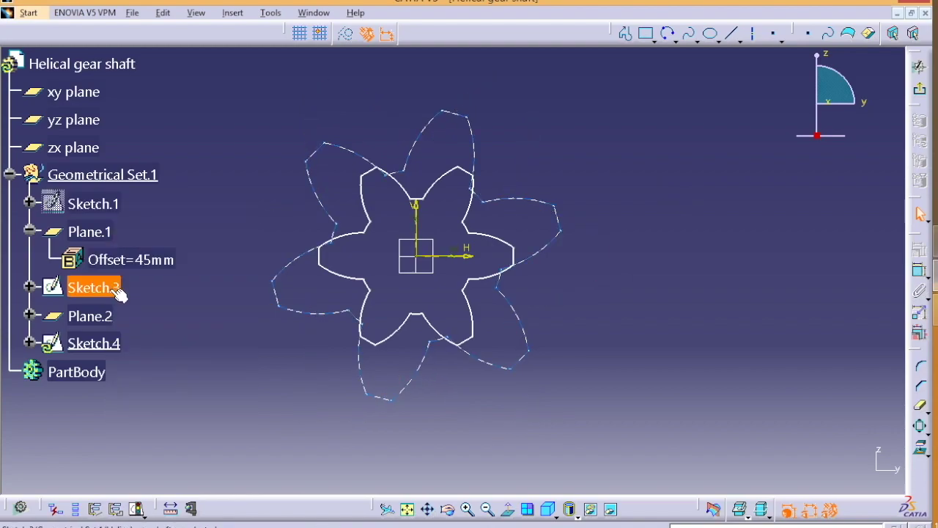
right_click(107, 288)
left_click(139, 329)
Step: Rotate the half-size gear profile 30 degrees about the sketch origin without duplicating it
left_click_drag(271, 127, 578, 393)
left_click(927, 433)
left_click(878, 440)
mouse_move(284, 130)
left_mouse_down()
mouse_move(543, 250)
mouse_move(561, 377)
left_mouse_up()
left_click(416, 255)
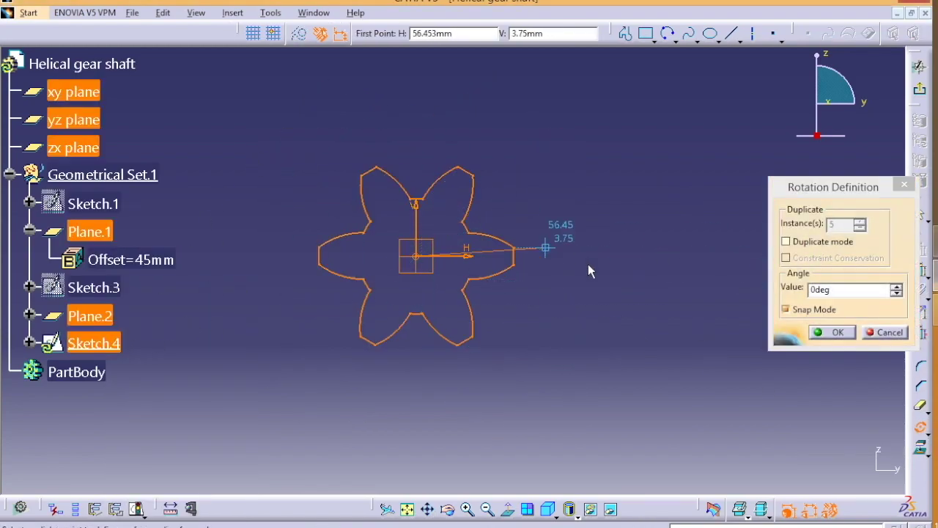
left_click_drag(839, 290, 767, 332)
type("30")
key("Return")
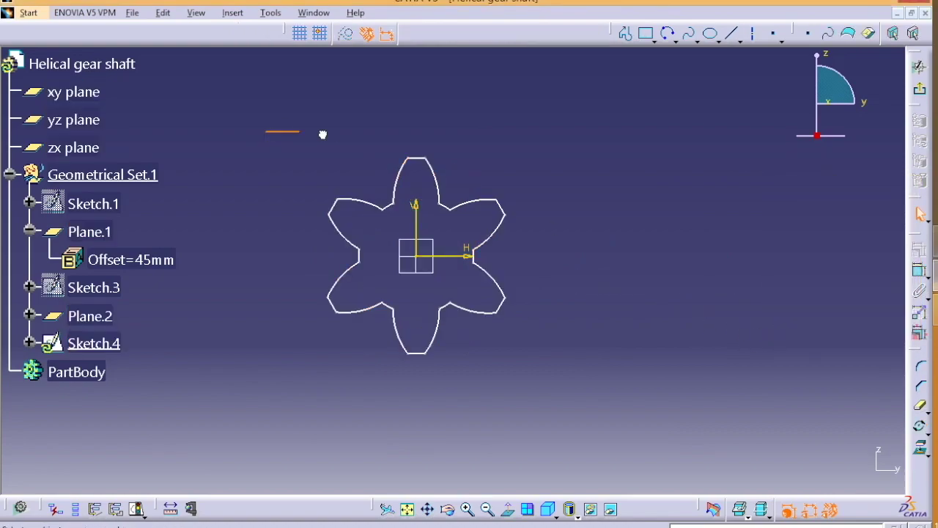
Step: Apply a Fix constraint to every element of the third gear section and exit the sketch
left_click_drag(322, 135, 551, 382)
left_click(918, 250)
left_click(507, 295)
left_click(496, 449)
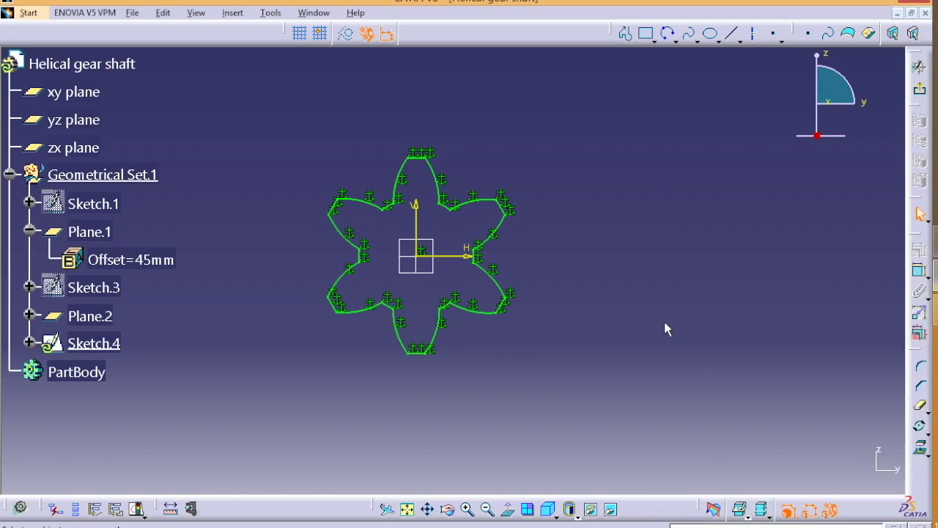
left_click(919, 89)
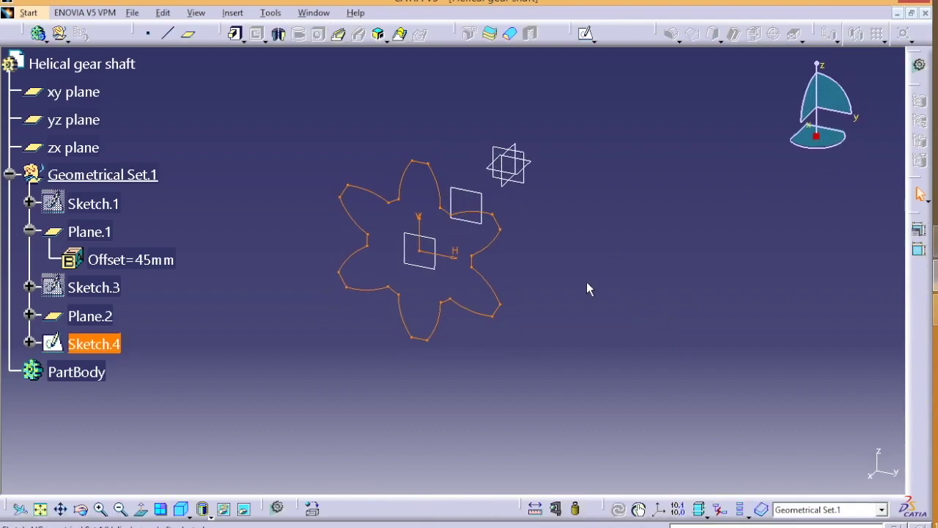
Step: Show the hidden Sketch.1 and Sketch.3 again so all three gear sections are displayed
mouse_move(587, 283)
middle_mouse_down()
mouse_move(598, 244)
mouse_move(653, 264)
middle_mouse_up()
right_click(93, 204)
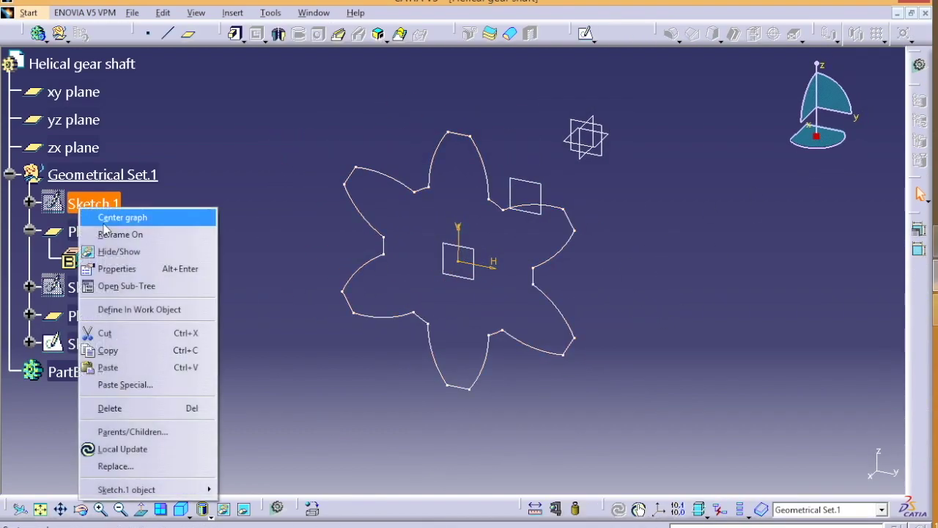
left_click(121, 250)
right_click(93, 287)
left_click(128, 39)
mouse_move(219, 215)
middle_mouse_down()
mouse_move(316, 191)
mouse_move(272, 300)
middle_mouse_up()
left_click(184, 507)
middle_click_drag(288, 199, 440, 125)
Step: Create a multi-sections solid through Sketch.1, Sketch.3 and Sketch.4, with the sections coupling set to Ratio
left_click(401, 34)
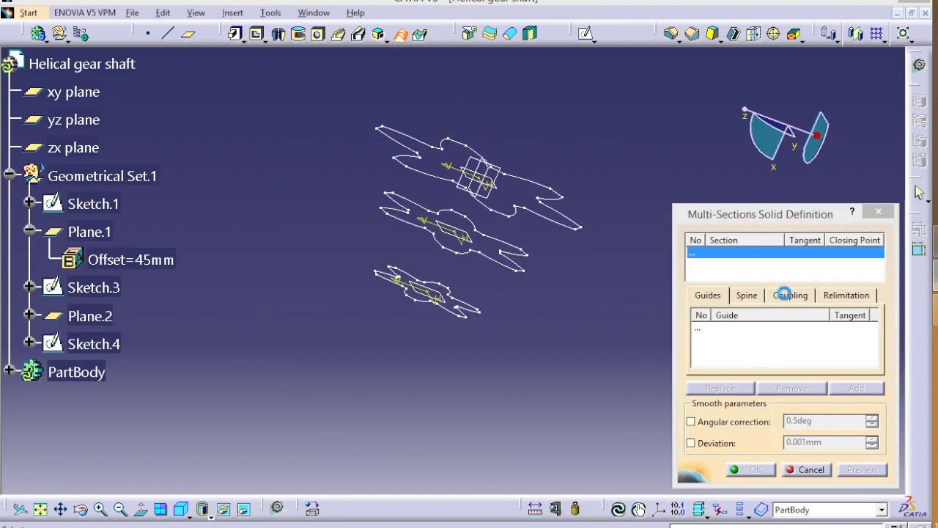
left_click(788, 294)
left_click(703, 349)
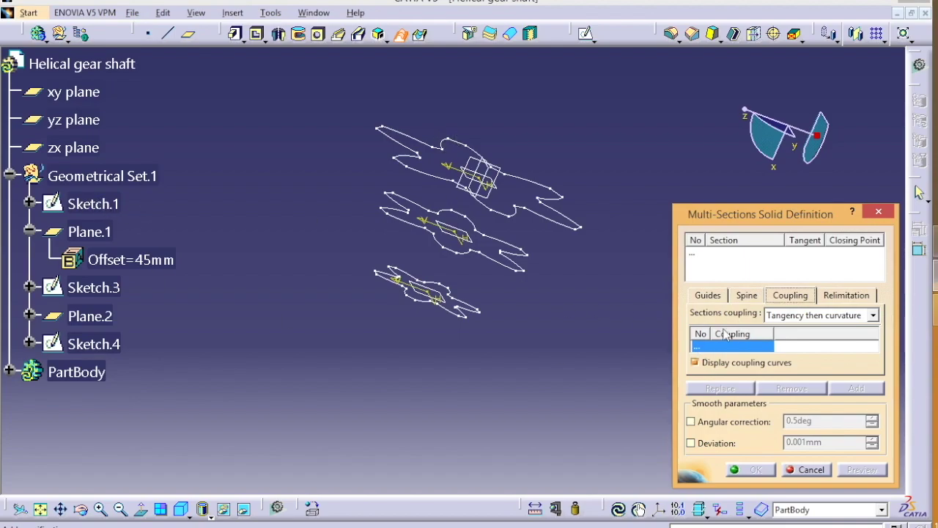
left_click(702, 252)
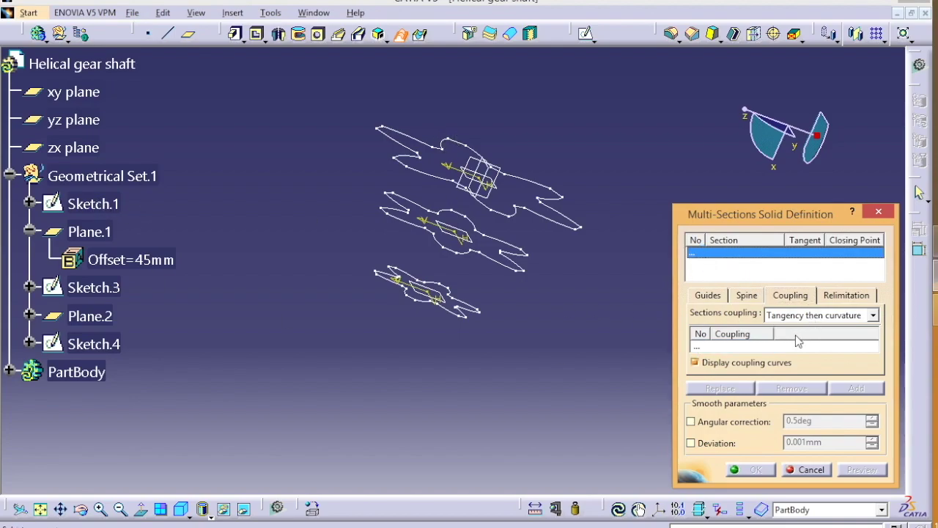
left_click(95, 205)
left_click(96, 289)
left_click(95, 344)
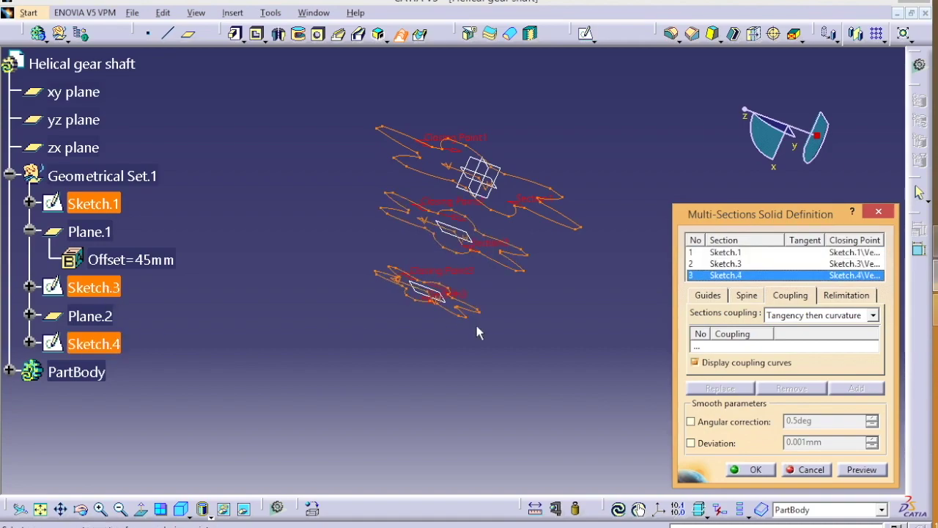
left_click(862, 471)
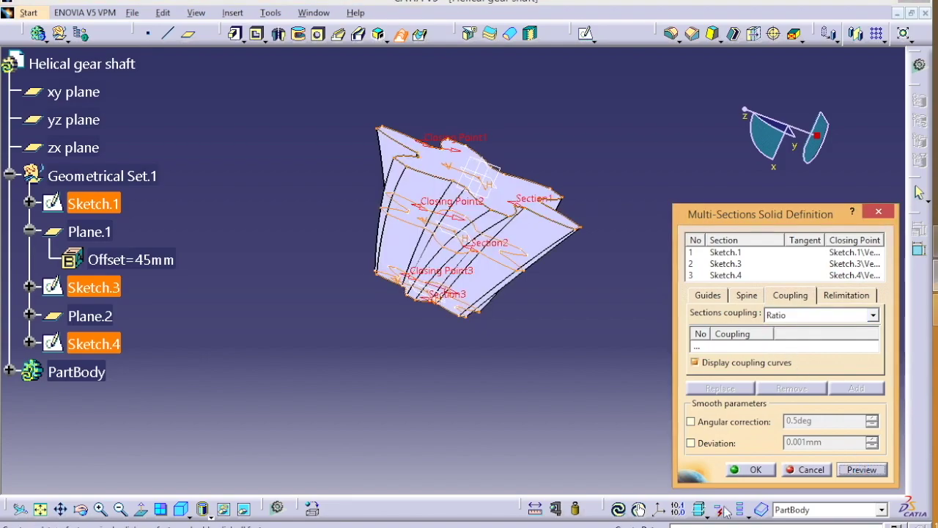
left_click(749, 469)
middle_click_drag(565, 79, 721, 82)
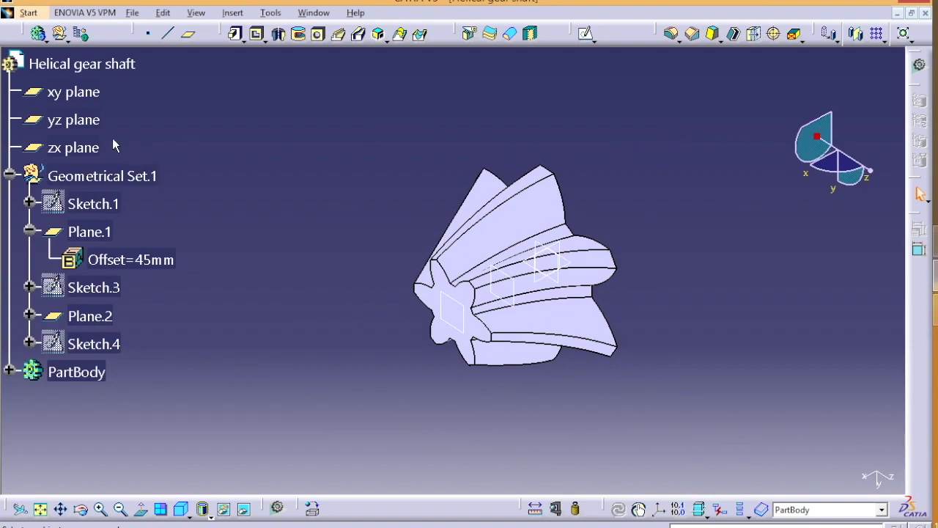
Step: Open a new sketch on the large end face of the helical gear and orient the view normal to it
mouse_move(549, 170)
middle_mouse_down()
mouse_move(518, 228)
mouse_move(402, 226)
middle_mouse_up()
left_click(456, 258)
left_click(585, 33)
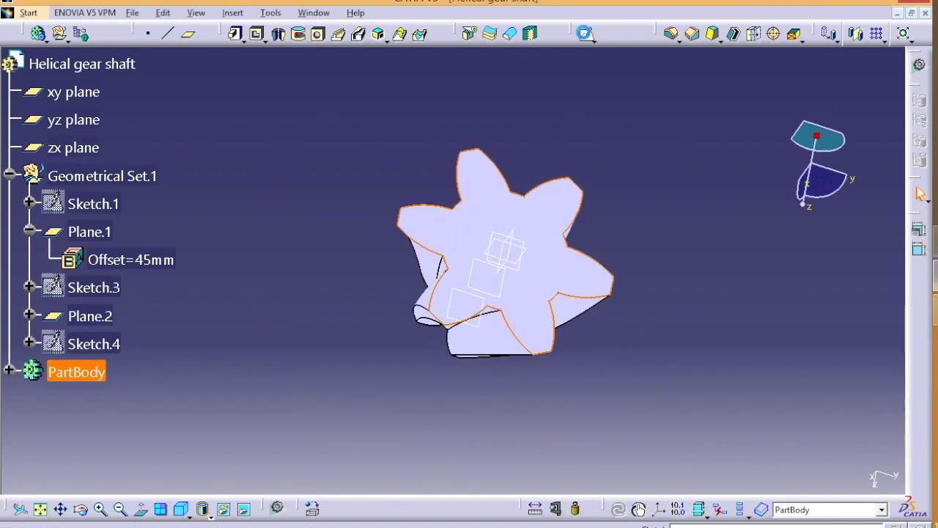
mouse_move(545, 155)
middle_mouse_down()
mouse_move(637, 113)
mouse_move(637, 84)
middle_mouse_up()
left_click(507, 509)
left_click(507, 508)
middle_click_drag(666, 197, 656, 137)
Step: Draw four concentric circles centred on the sketch origin, with radii of about 46, 38, 29 and 19 mm
left_click(675, 42)
left_click(689, 54)
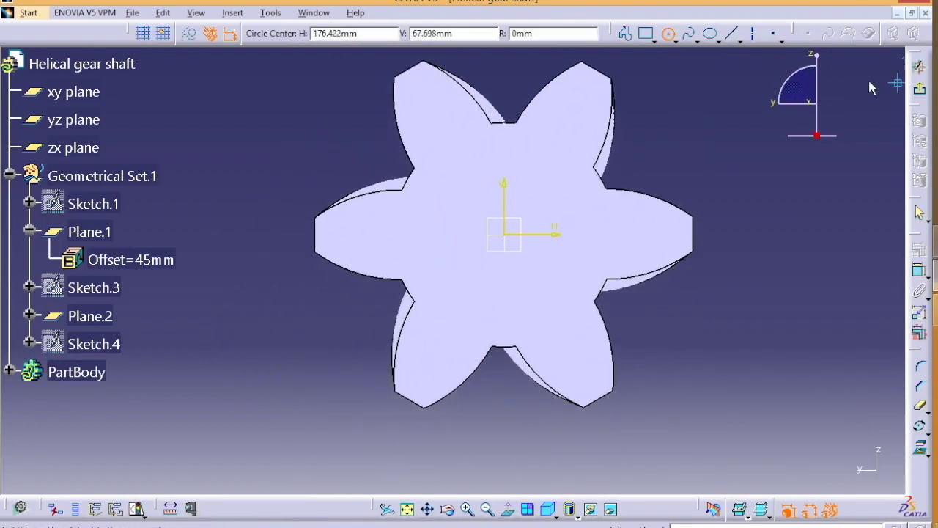
left_click(506, 234)
left_click(563, 146)
left_click(506, 234)
left_click(557, 166)
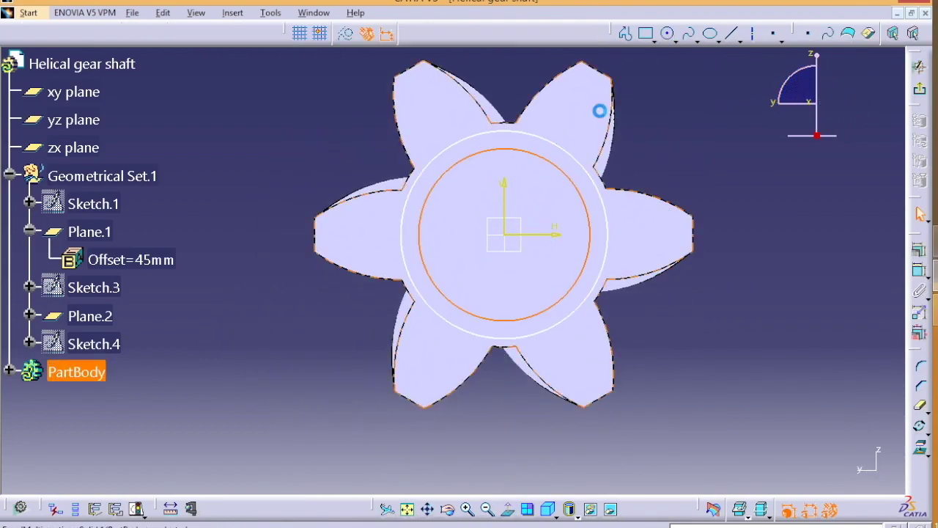
left_click(506, 234)
left_click(550, 187)
left_click(505, 234)
left_click(534, 205)
Step: Add radius constraints to all four concentric circles and spread the dimension labels apart around the gear
left_click(564, 150, "ctrl")
left_click(554, 166, "ctrl")
left_click(544, 182, "ctrl")
left_click(929, 297)
left_click(919, 315)
left_click(768, 470)
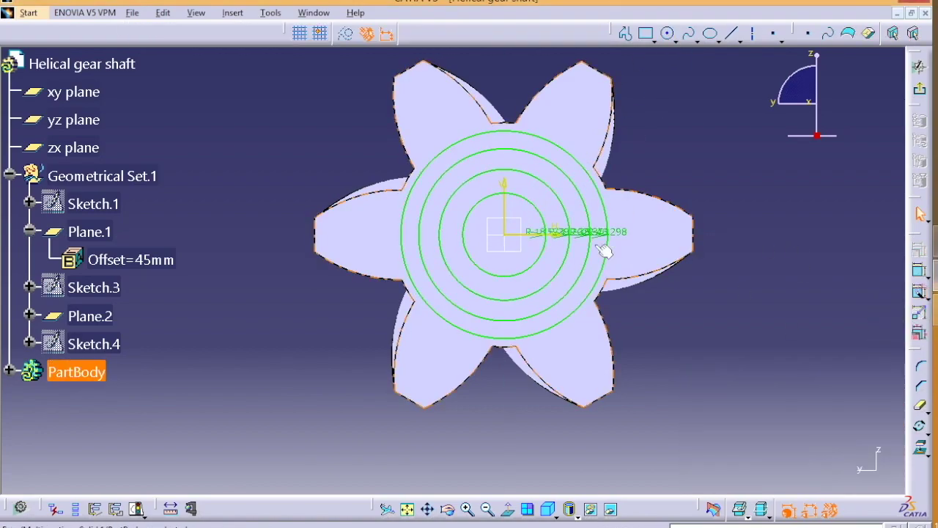
left_click_drag(614, 233, 789, 346)
left_click_drag(583, 233, 663, 103)
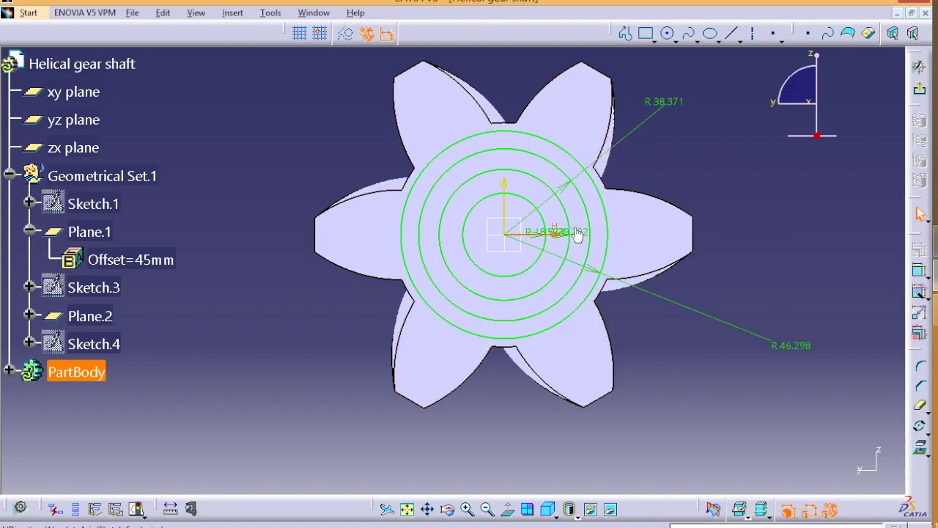
left_click_drag(564, 237, 352, 143)
Step: Set the radii of the two middle circles to 65 mm for the smaller and 76 mm for the larger
double_click(510, 88)
type("65")
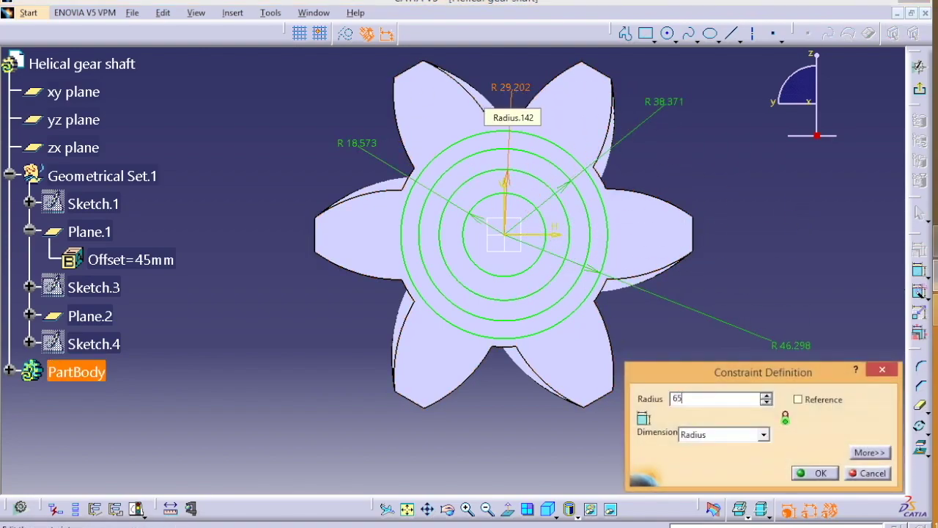
key("Return")
middle_click_drag(674, 103, 669, 189, "ctrl")
left_click(914, 455)
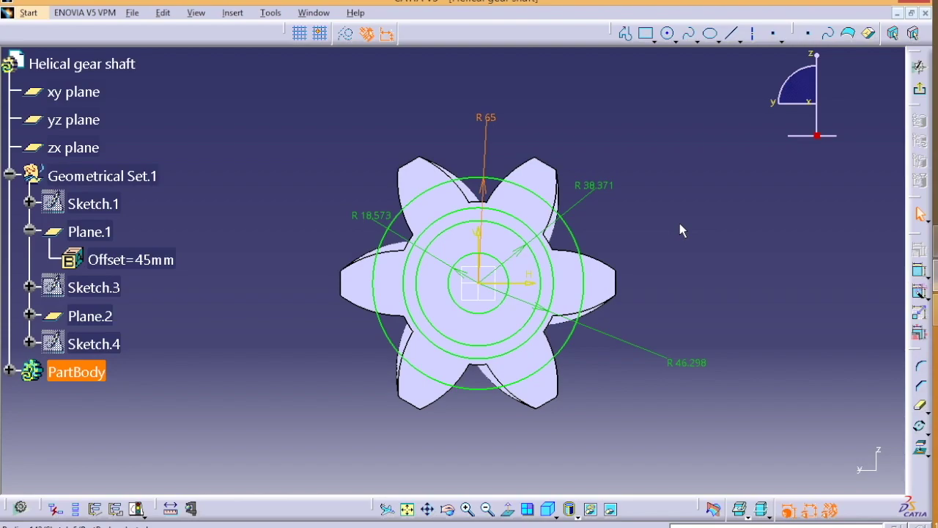
double_click(595, 186)
type("76mm")
key("Return")
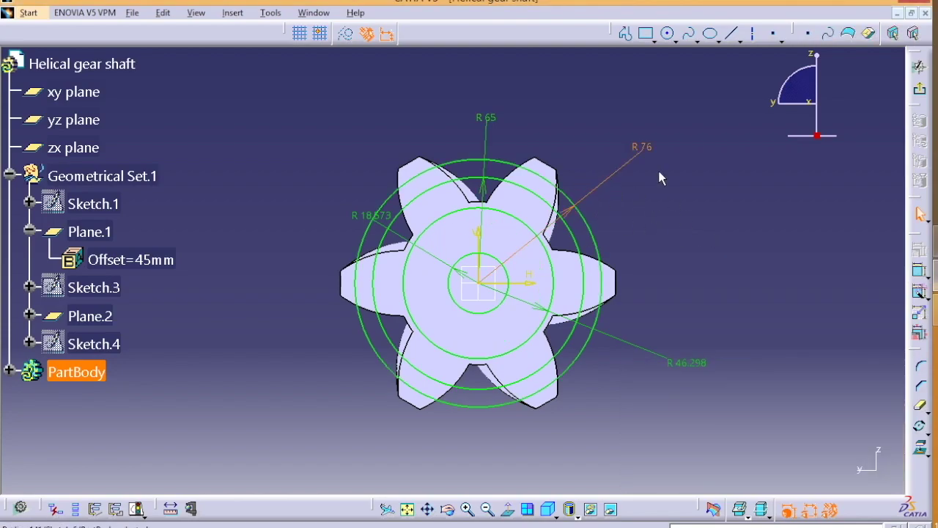
Step: Switch the 65 mm and 76 mm radius constraints to Diameter, with values of 65 mm and 76 mm
double_click(490, 124)
left_click(751, 435)
left_click(736, 460)
left_click_drag(715, 398, 657, 399)
type("65")
key("Return")
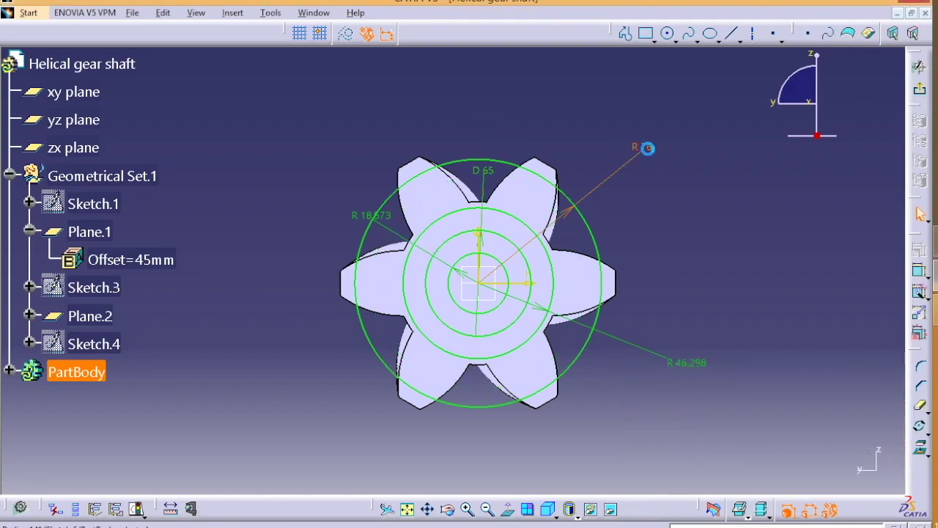
double_click(642, 147)
left_click(733, 434)
left_click(733, 455)
type("76")
key("Return")
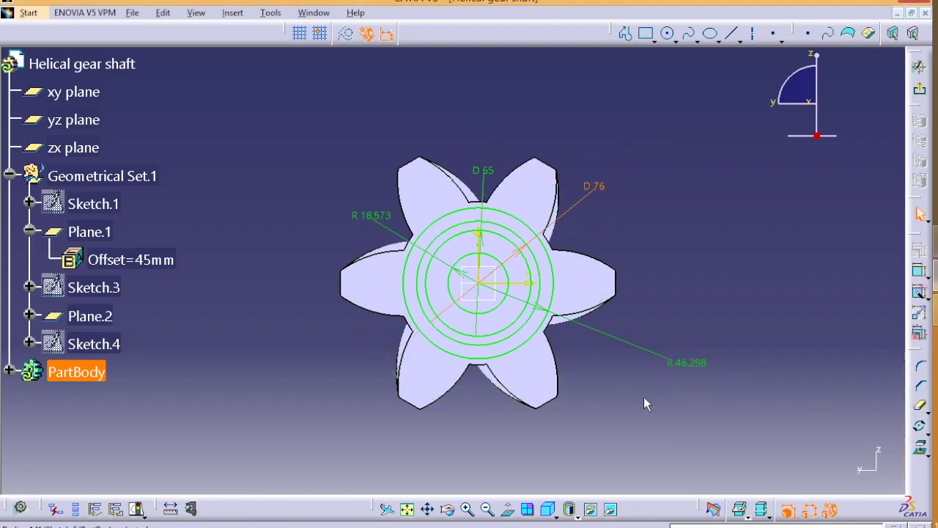
Step: Convert the two remaining radius constraints to diameters, 78 mm for the 46.298 circle and 90 mm for the 18.573 circle, and exit the sketch
double_click(686, 362)
left_click(733, 434)
left_click(732, 454)
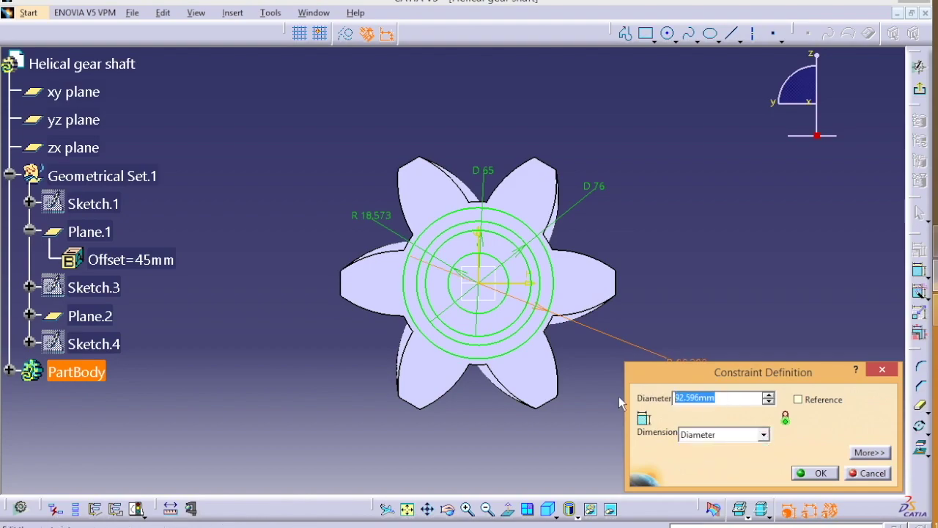
type("78")
key("Return")
double_click(396, 277)
left_click(733, 434)
left_click(732, 454)
type("90")
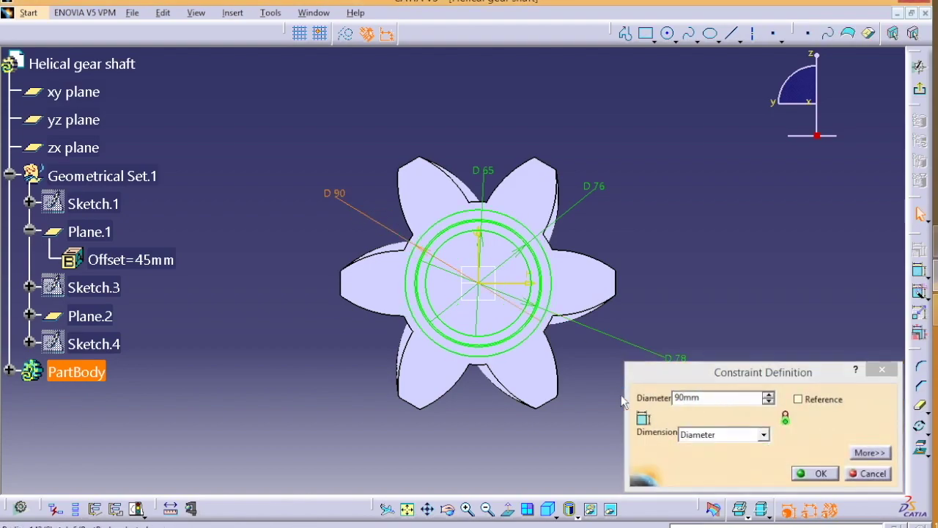
key("Return")
left_click(918, 88)
Step: Start a multi-pad from the four-circle sketch with lengths of 83, 61 and 51 mm for extrusion domains 1, 2 and 3
left_click(241, 38)
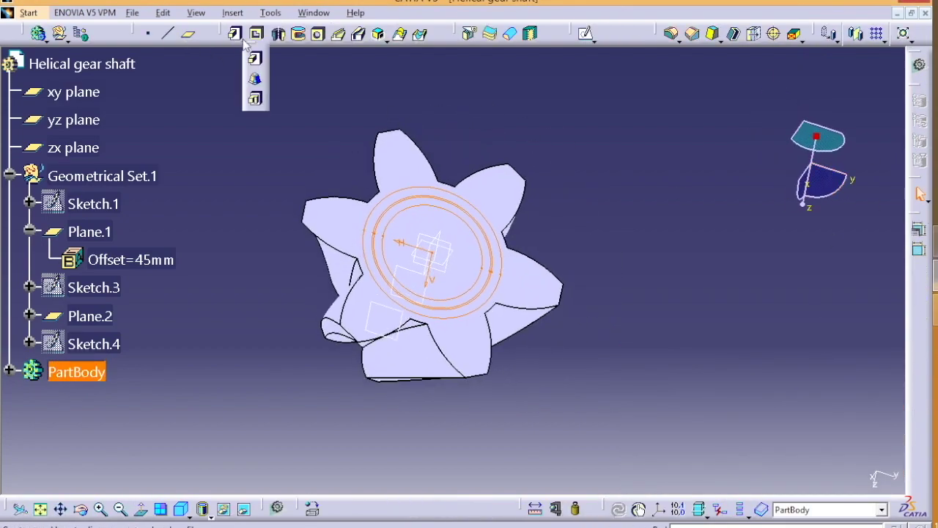
left_click(257, 101)
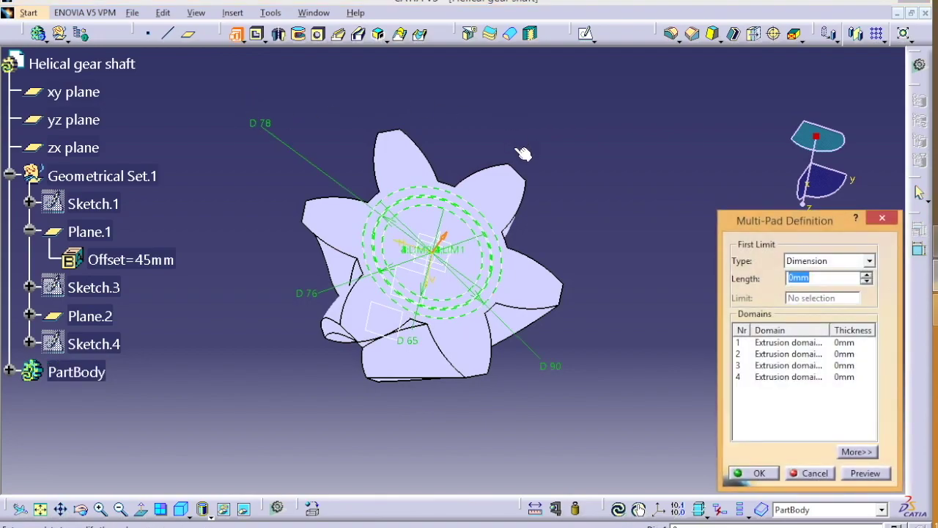
left_click(854, 343)
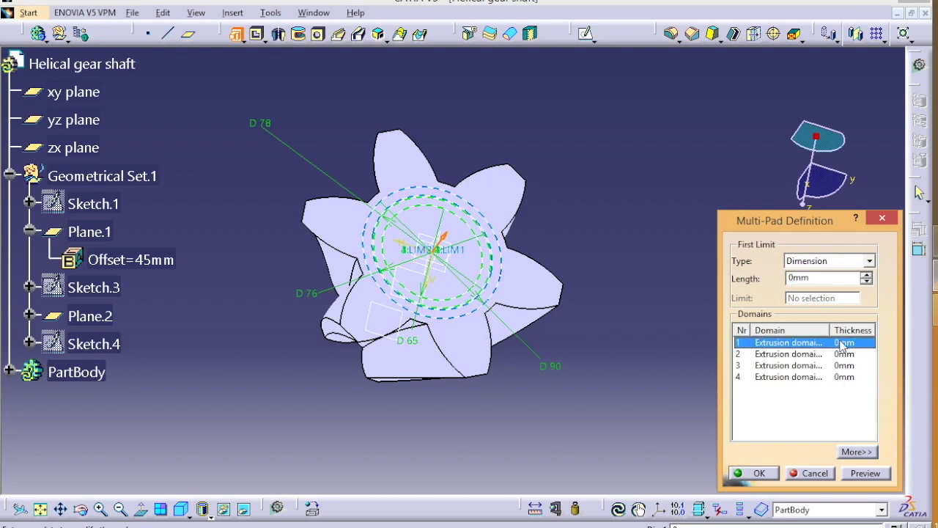
type("6")
left_click(835, 354)
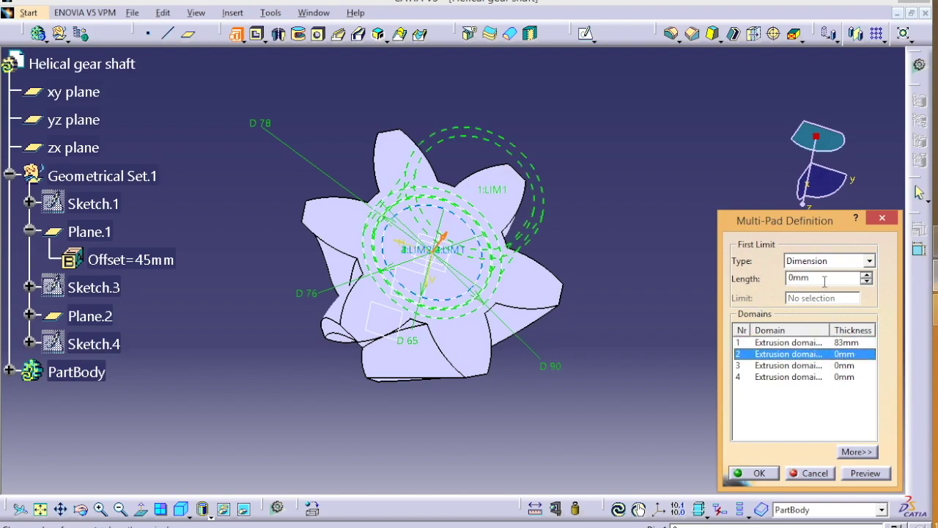
type("61")
left_click(846, 366)
type("51")
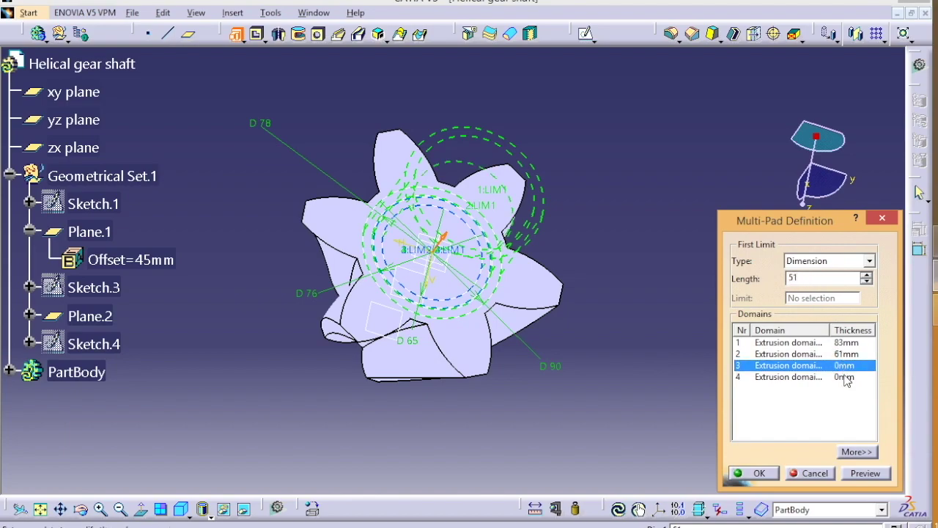
Step: Set the length of extrusion domain 4 to 5 mm and preview the multi-pad
left_click(846, 377)
type("345")
left_click(867, 282)
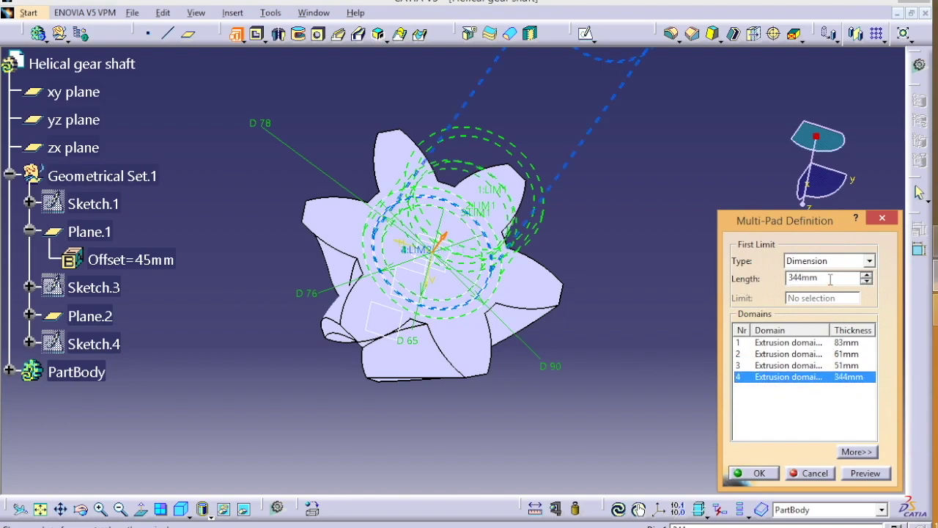
double_click(831, 279)
type("5")
left_click(860, 471)
middle_click_drag(329, 98, 387, 147)
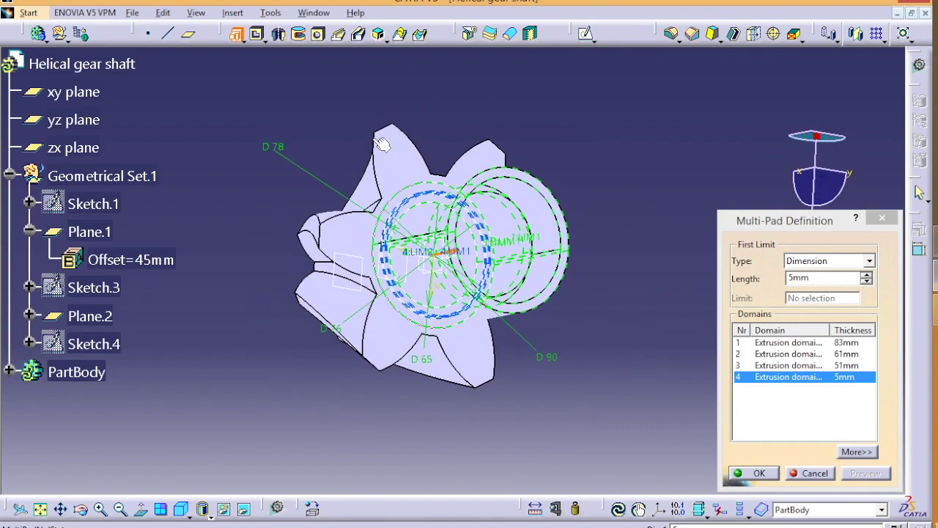
Step: Set extrusion domain 1 to 5 mm and domain 4 to 83 mm, and preview the multi-pad
left_click(795, 353)
left_click(794, 344)
type("5")
left_click_drag(821, 279, 775, 287)
left_click(833, 377)
type("8")
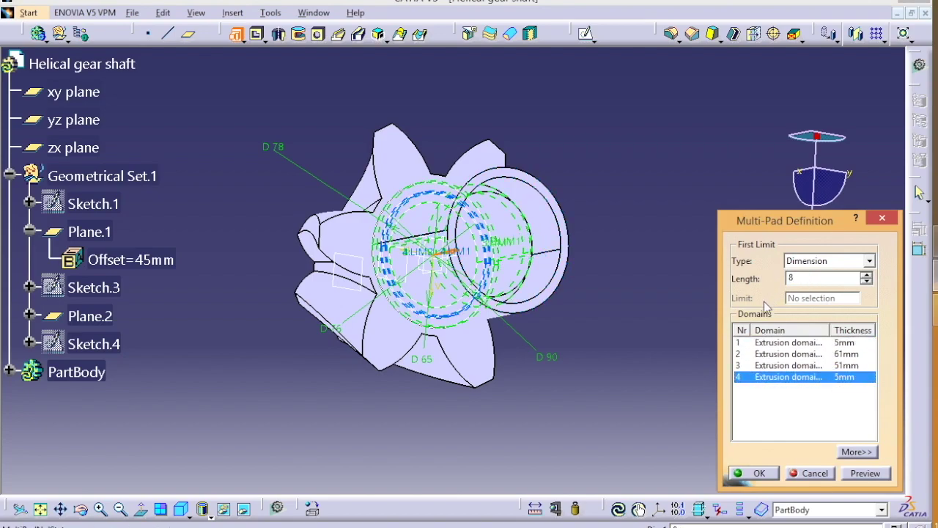
type("3")
left_click(863, 475)
middle_click_drag(641, 220, 644, 237)
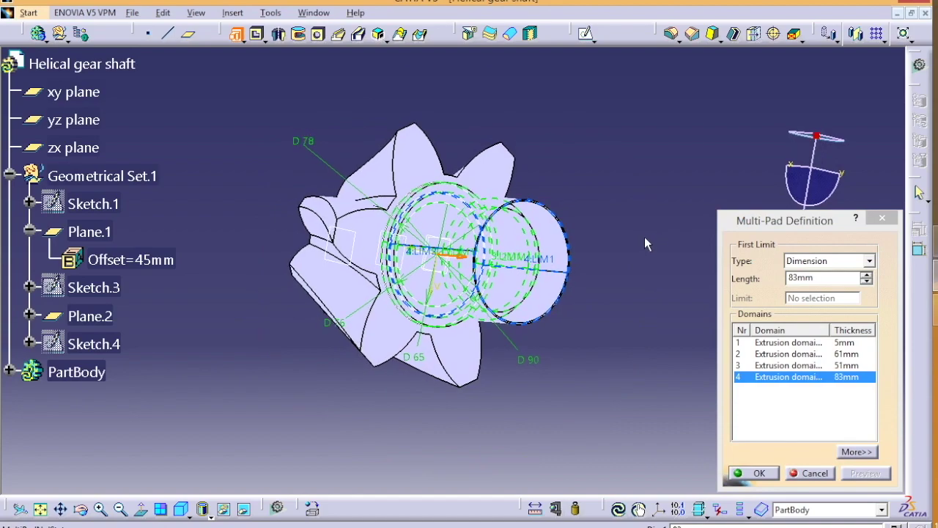
Step: Set extrusion domain 3 to 83 mm and domain 4 to 51 mm, and create the multi-pad
left_click(813, 365)
left_click(810, 378)
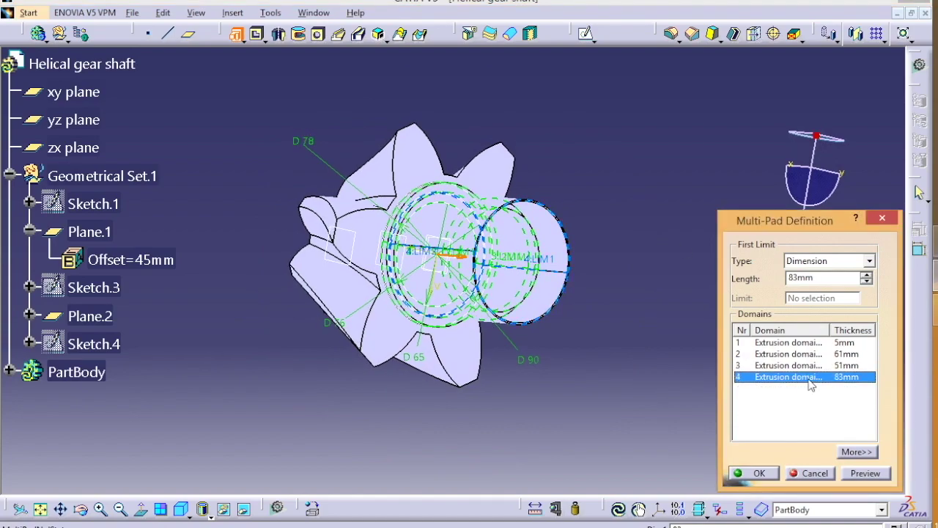
left_click(808, 366)
double_click(800, 277)
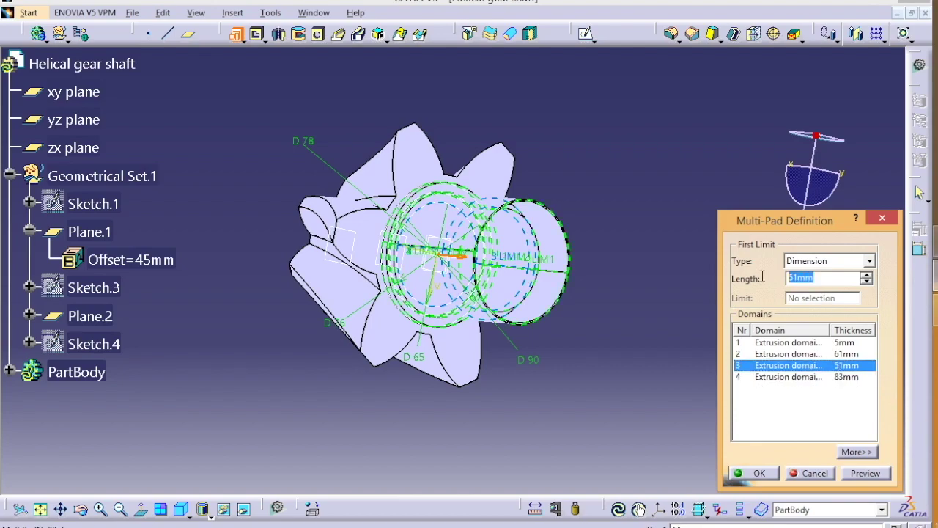
type("83")
left_click(842, 377)
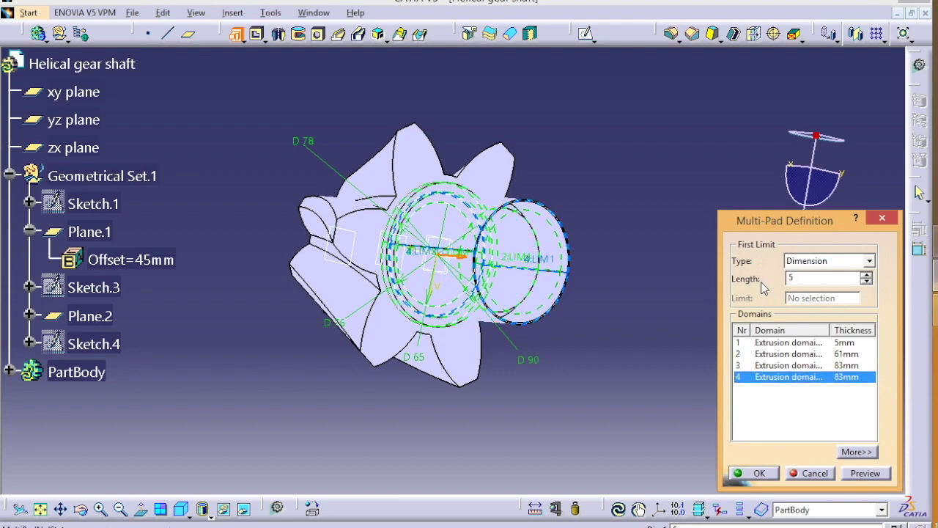
left_click(825, 354)
left_click(755, 473)
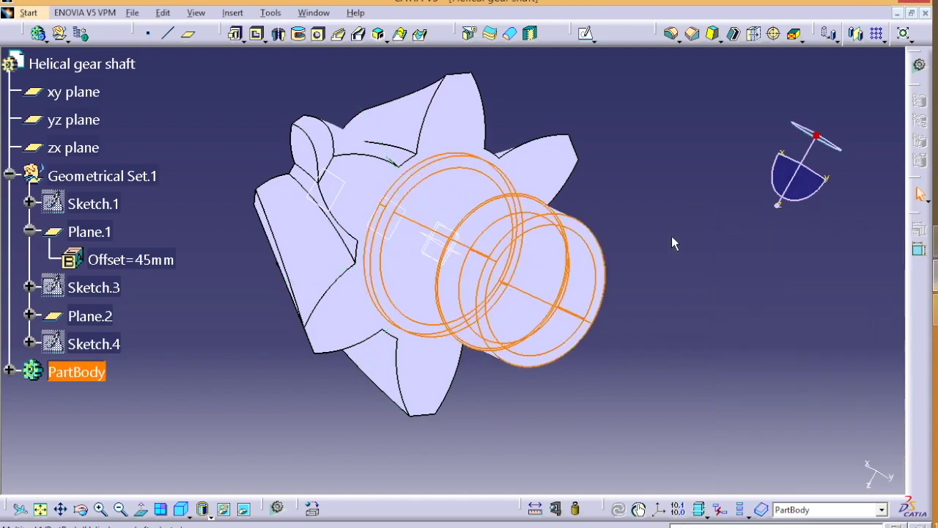
Step: Reopen the Multipad.1 definition and check which shaft section each of the four extrusion domains controls
middle_click_drag(671, 236, 722, 269)
left_click(10, 371)
double_click(101, 426)
left_click(812, 342)
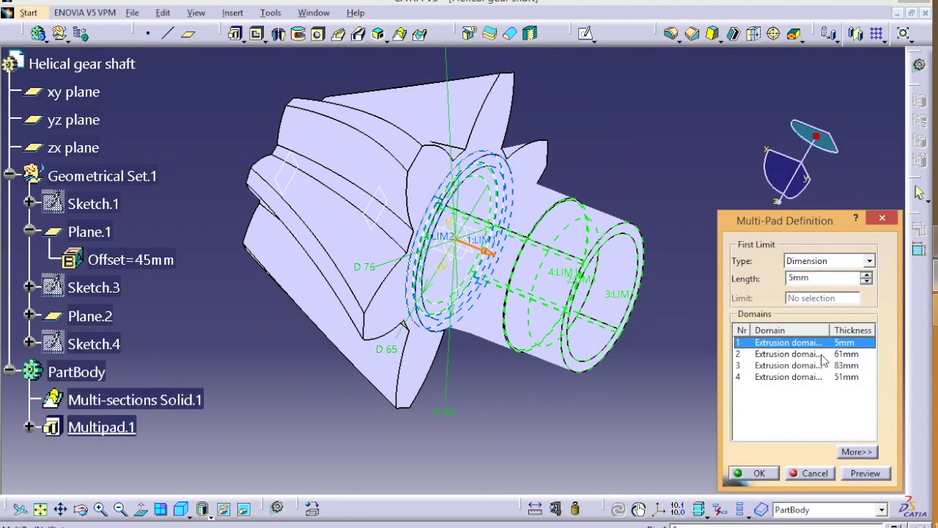
left_click(812, 354)
left_click(812, 364)
left_click(812, 376)
left_click(812, 354)
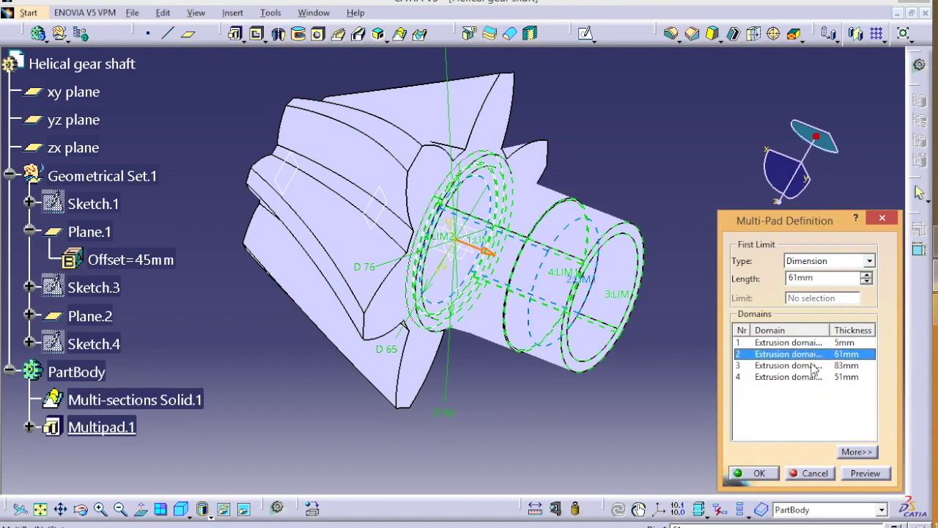
left_click(812, 365)
left_click(812, 354)
left_click(813, 365)
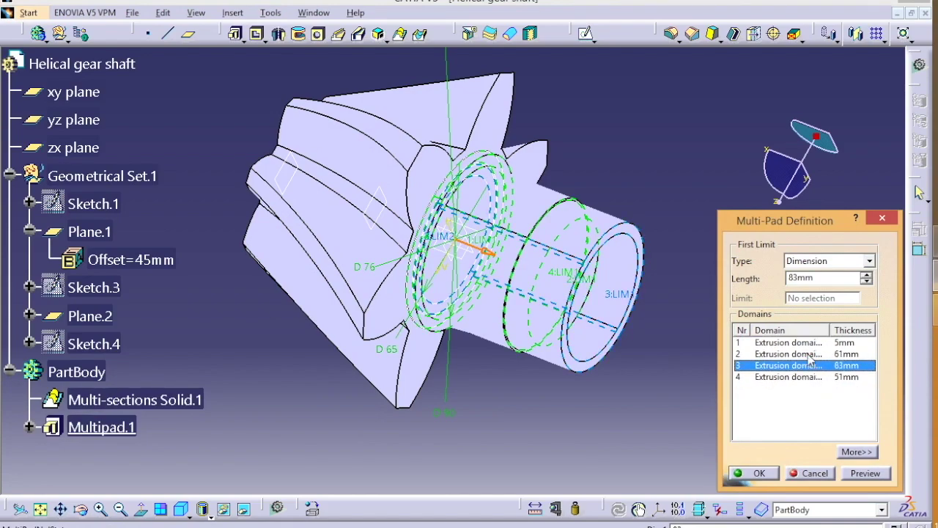
Step: Set extrusion domain 2 to 83 mm and domain 3 to 61 mm, and apply the change to the multi-pad
left_click(809, 354)
left_click_drag(818, 279, 762, 281)
type("83")
left_click(831, 365)
left_click_drag(818, 280, 732, 284)
type("61")
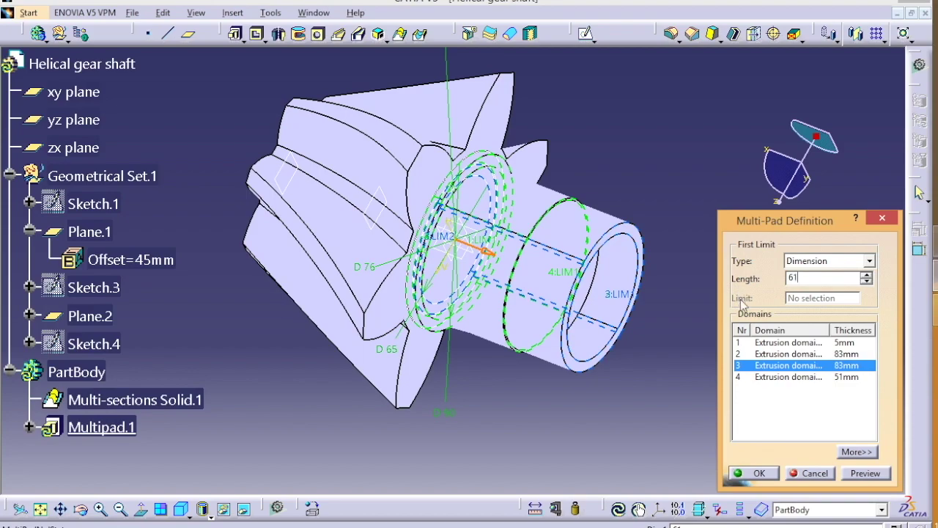
left_click(866, 473)
left_click(757, 473)
left_click(712, 350)
mouse_move(633, 336)
middle_mouse_down()
mouse_move(289, 329)
mouse_move(456, 316)
mouse_move(646, 323)
middle_mouse_up()
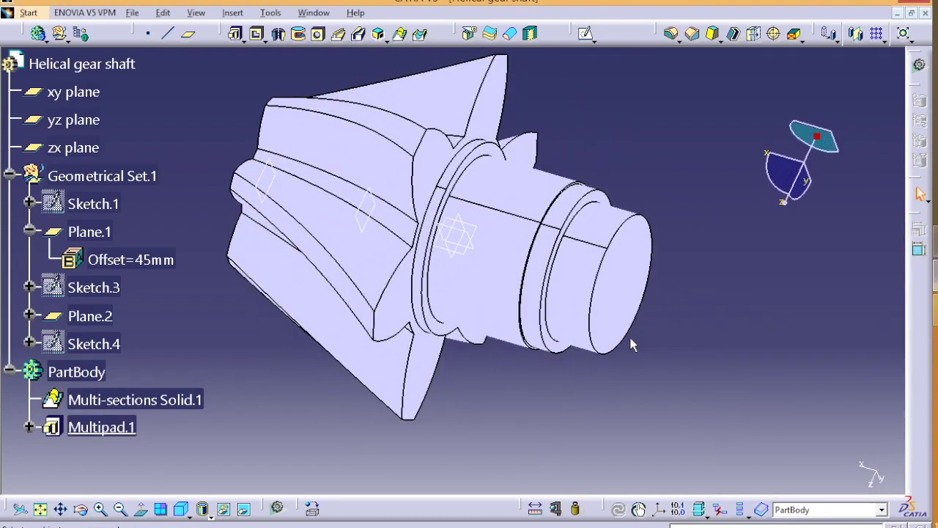
Step: Open a sketch on the xy plane and draw a short horizontal line beyond the outer surface of the smallest shaft section
mouse_move(358, 230)
middle_mouse_down()
mouse_move(537, 305)
mouse_move(628, 278)
middle_mouse_up()
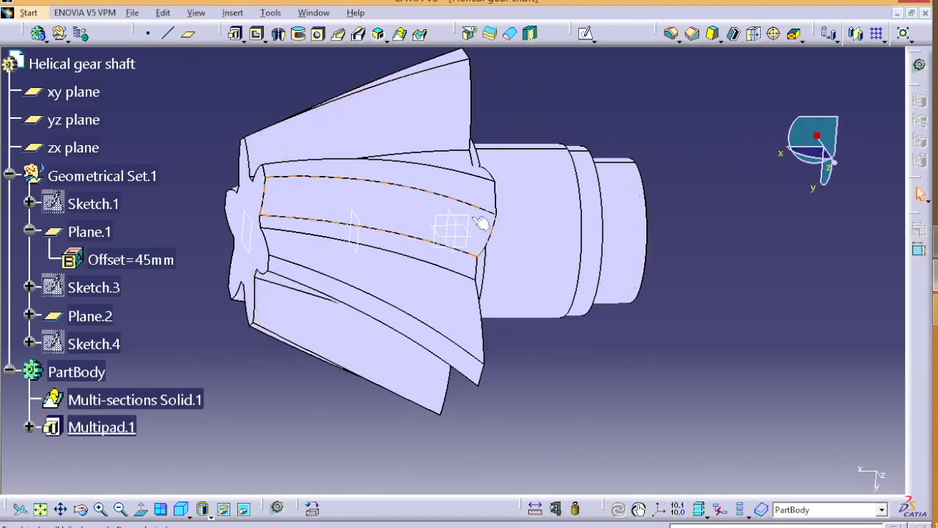
left_click(468, 219)
left_click(585, 34)
left_click(513, 509)
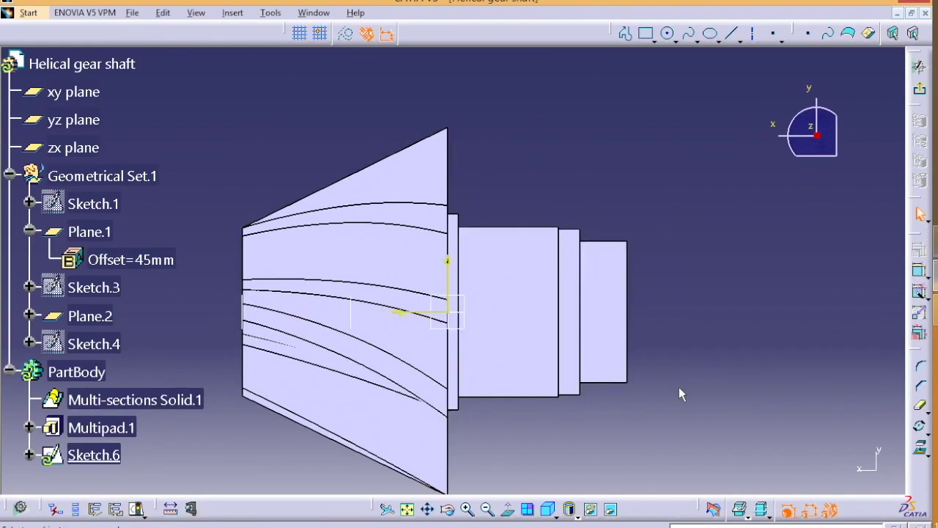
left_click(730, 33)
left_click(583, 195)
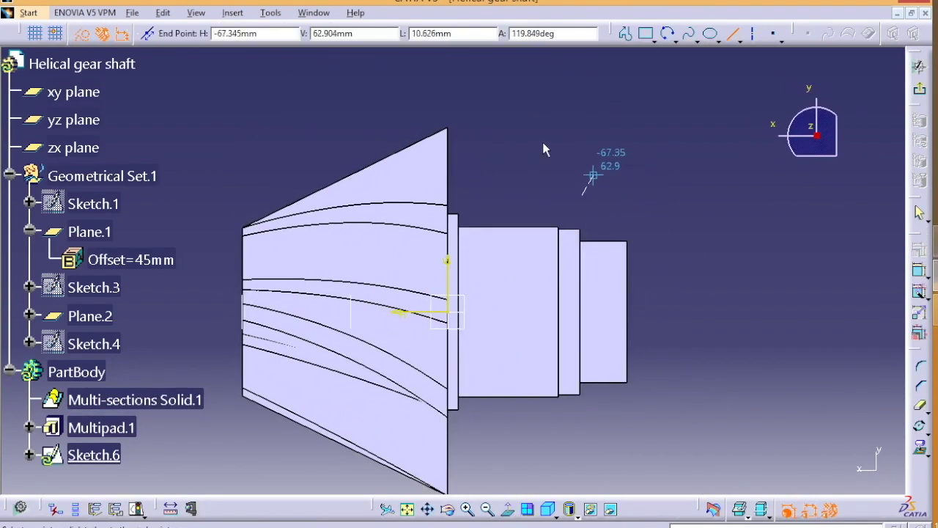
left_click(629, 195)
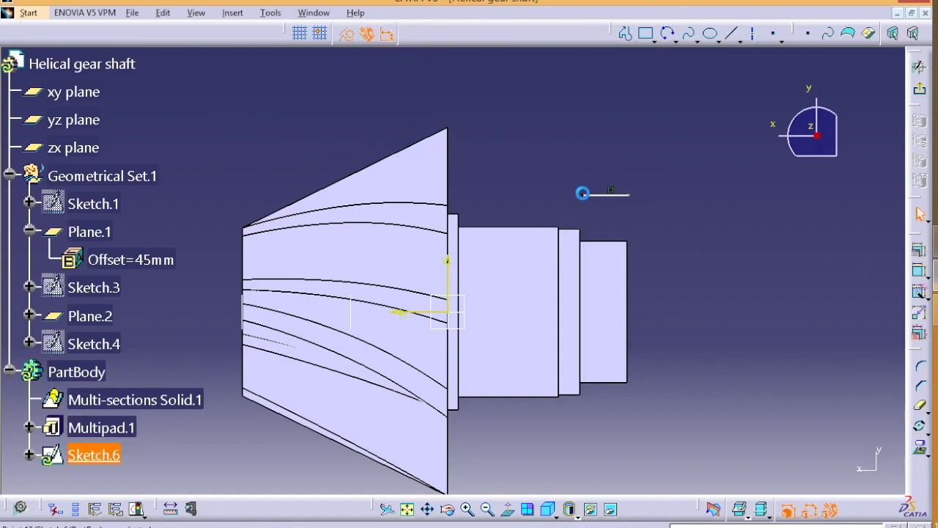
Step: Constrain both endpoints of the horizontal line to be coincident with the two end edges of the smallest shaft section
left_click(919, 253)
left_click(513, 309)
left_click(497, 449)
left_click(629, 258, "ctrl")
left_click(919, 253)
left_click(505, 311)
left_click(494, 447)
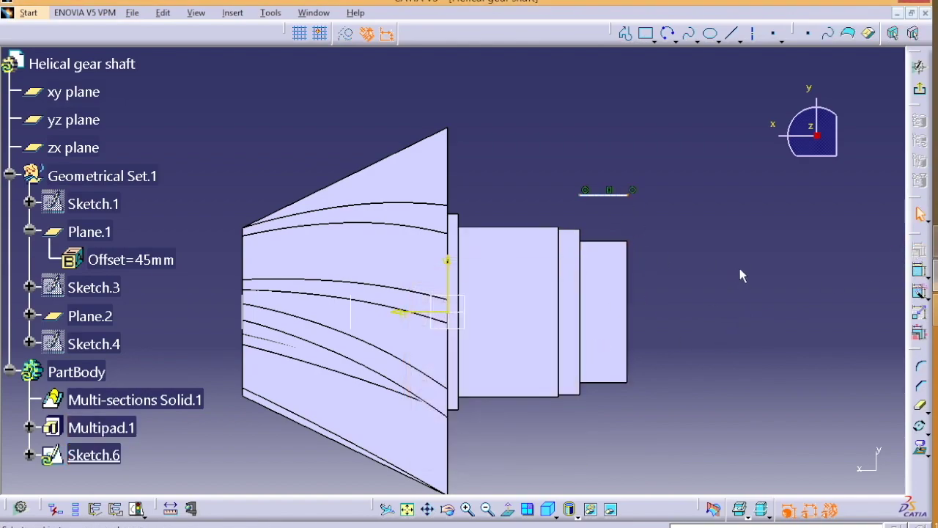
Step: Project the silhouette edges of the smallest shaft section into the sketch
left_click(620, 246)
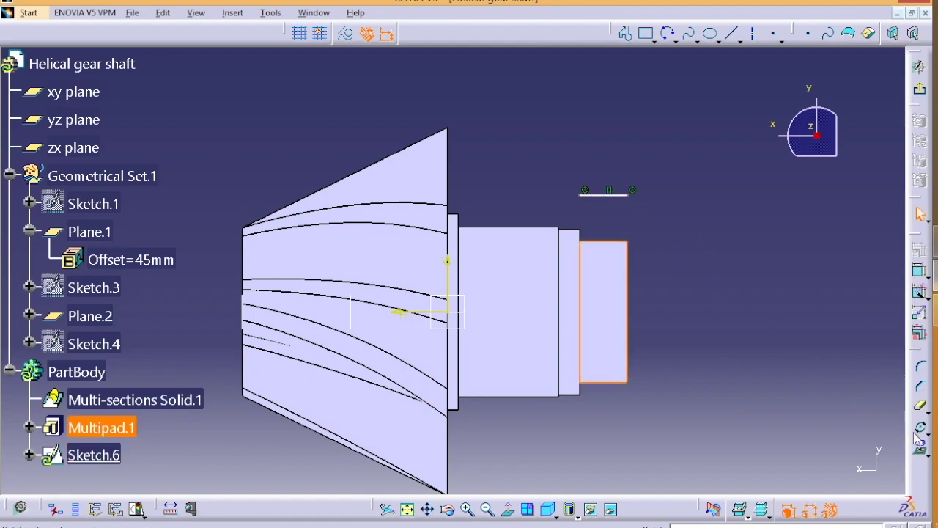
left_click(920, 446)
left_click(594, 301)
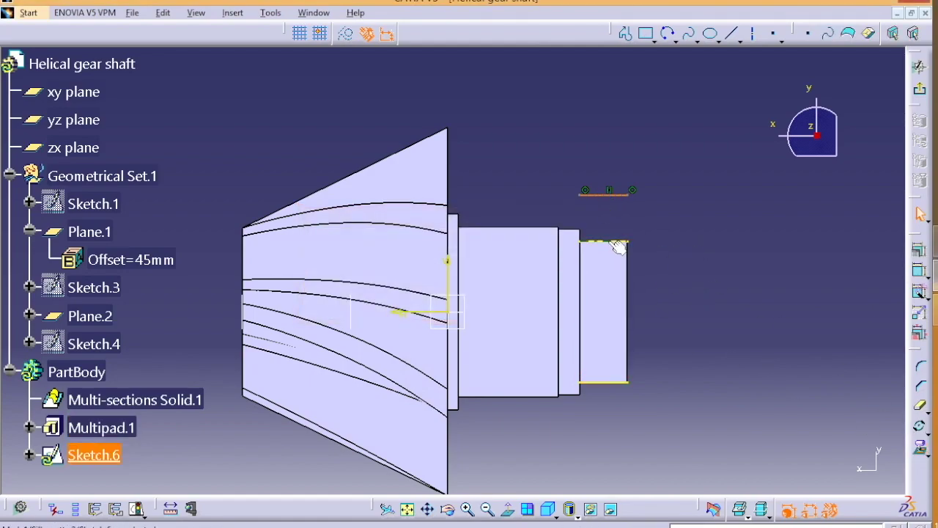
Step: Constrain the horizontal line to be coincident with the upper projected silhouette edge of the smallest shaft section
left_click(609, 195)
left_click(611, 241, "ctrl")
left_click(919, 250)
left_click(517, 313)
left_click(498, 449)
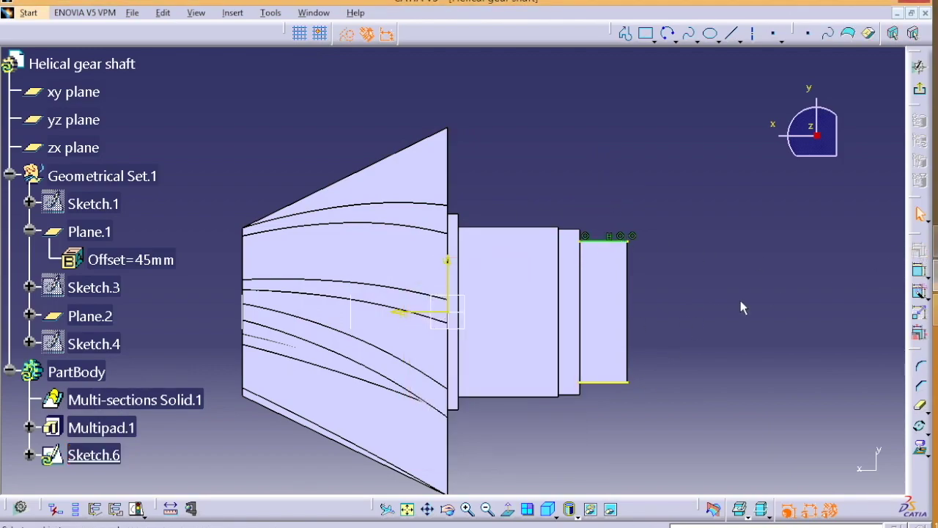
Step: Draw an arc between the horizontal line's two endpoints, bulging inward toward the shaft axis, to close a semicircular profile
left_click(668, 33)
left_click(628, 241)
left_click(614, 270)
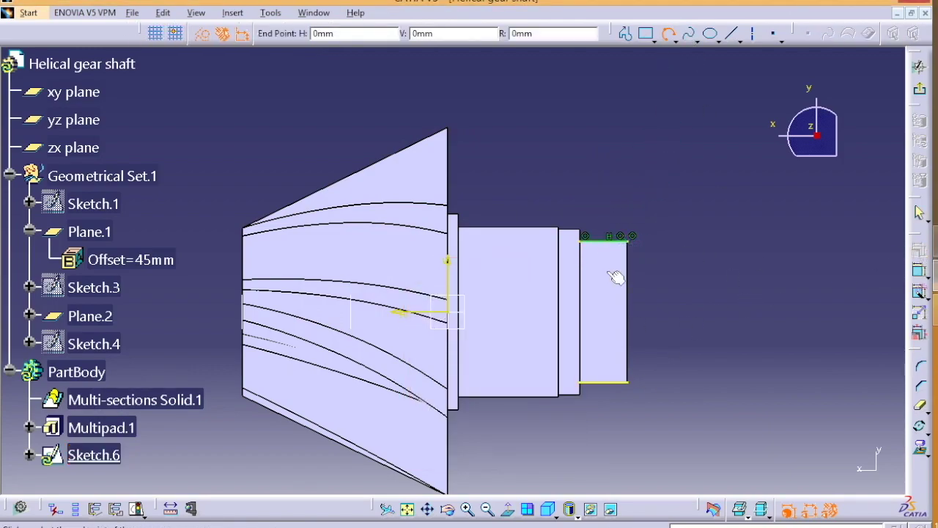
left_click(582, 243)
left_click(590, 249)
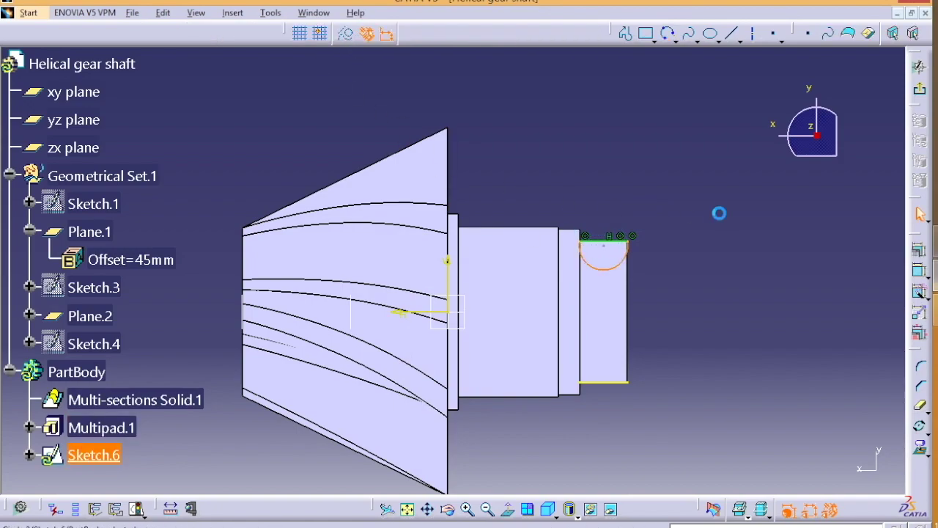
Step: Dimension the arc's radius
left_click(921, 274)
left_click(619, 262)
left_click(675, 295)
Step: Try to set the arc's radius to 10.92 mm and undo the change
double_click(675, 296)
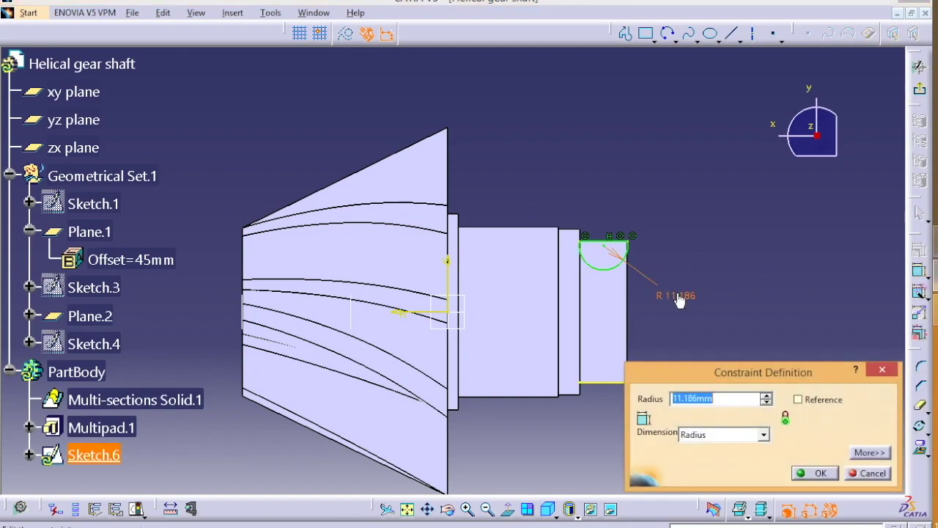
type("10.926")
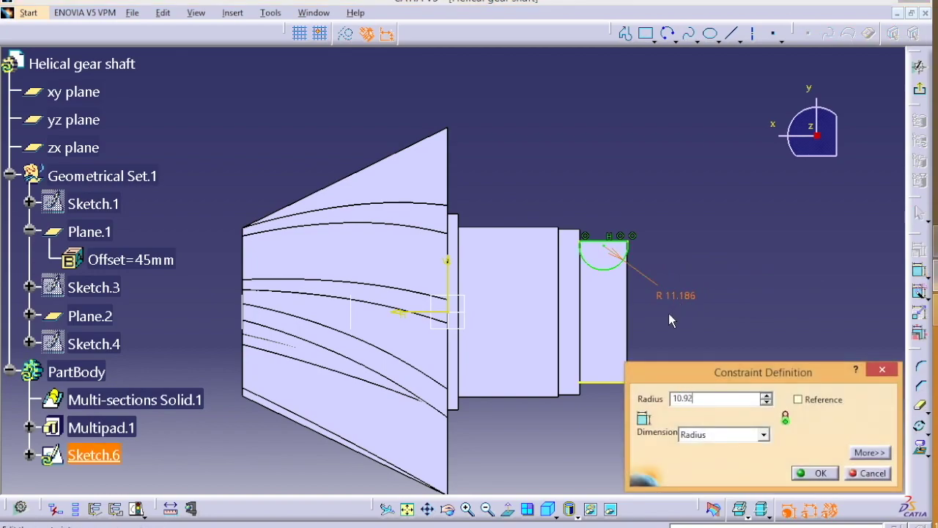
key("Return")
key("ctrl+z")
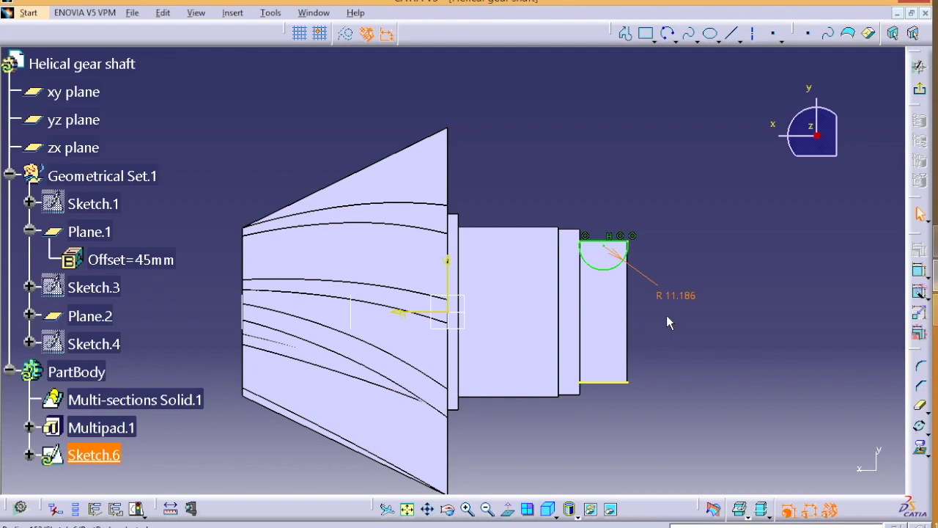
left_click(740, 292)
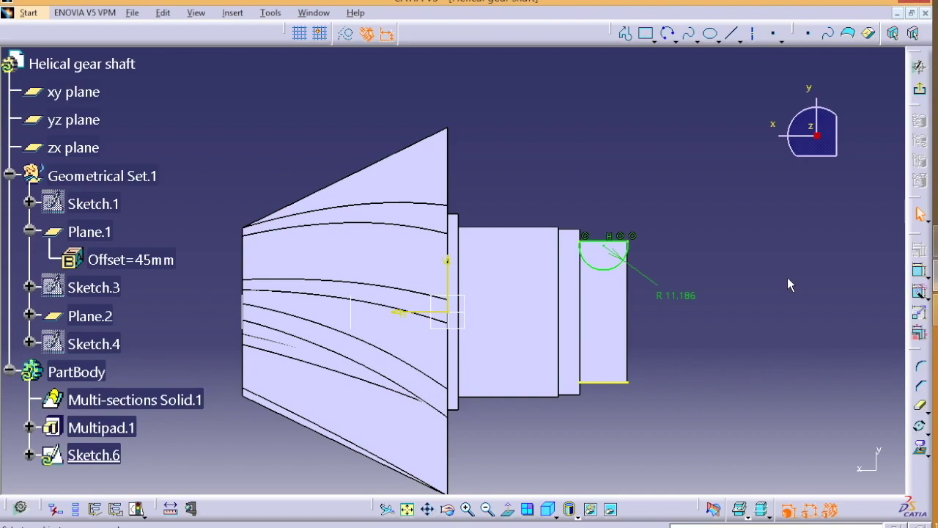
Step: Take the lower projected silhouette edge out of the profile and exit the sketch
left_click(614, 381)
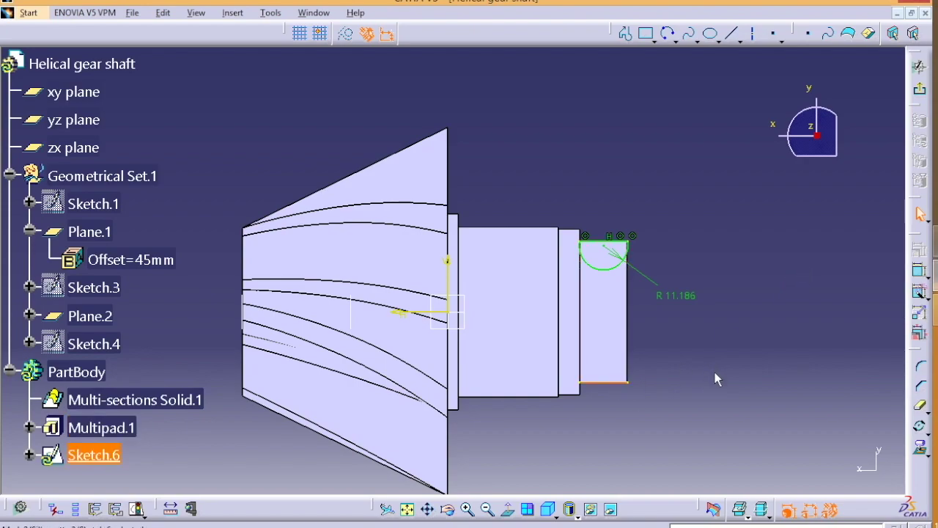
left_click(718, 377)
left_click(919, 86)
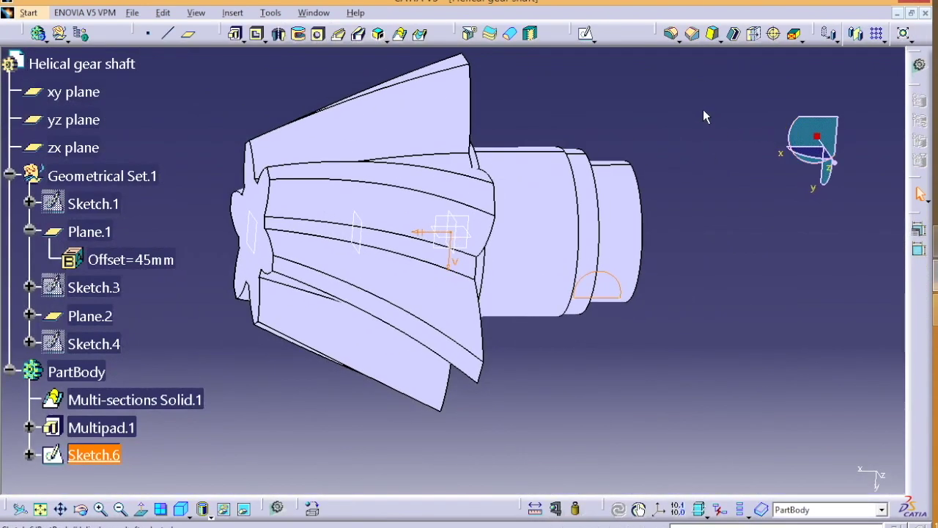
Step: Cut a 360-degree Groove into the smallest shaft section from the semicircular sketch, using the shaft's cylindrical axis
middle_click_drag(703, 109, 703, 133)
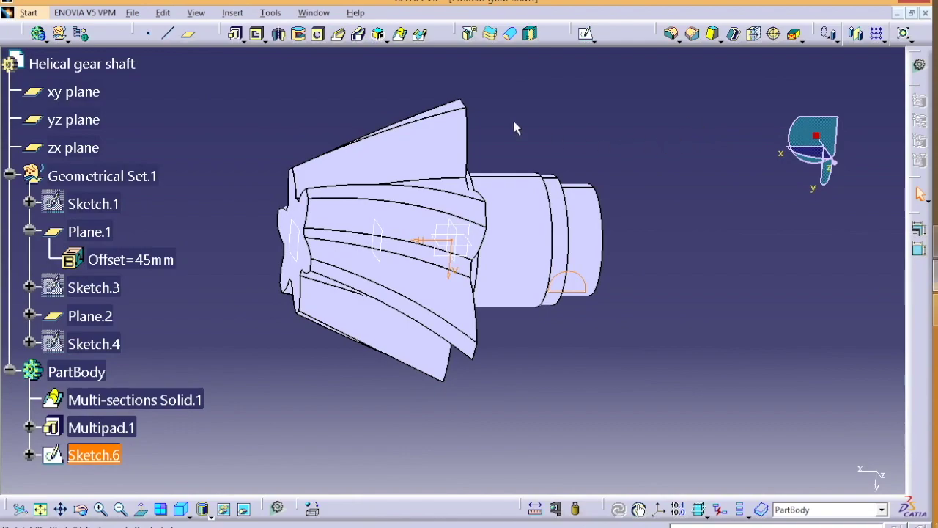
left_click(300, 35)
left_click(603, 241)
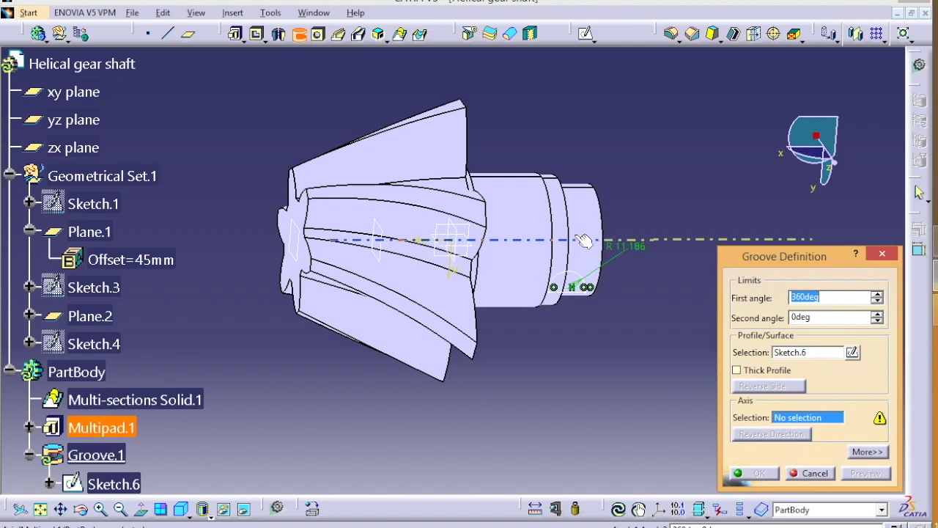
left_click(863, 473)
left_click(768, 472)
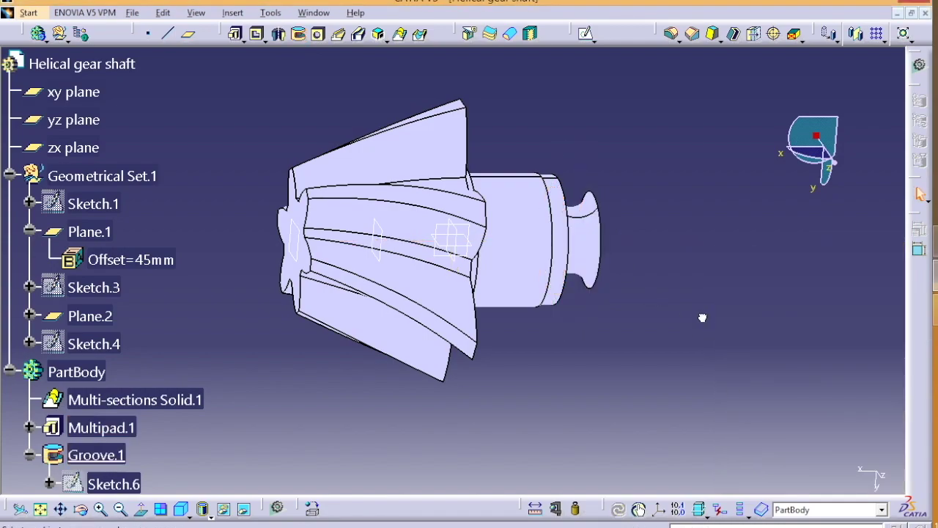
middle_click_drag(702, 318, 747, 313)
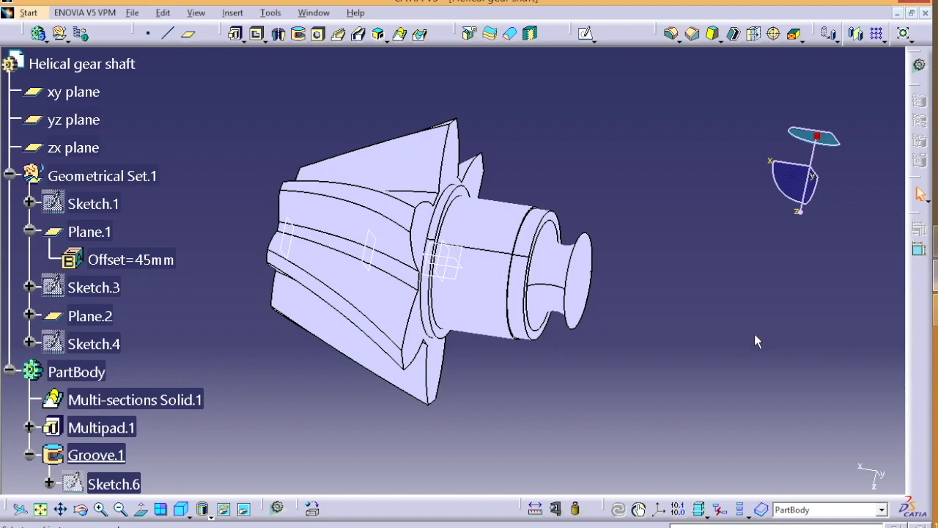
Step: Open a sketch on the yz plane and view it face-on from the grooved end of the shaft
middle_click_drag(255, 174, 155, 176)
left_click(83, 120)
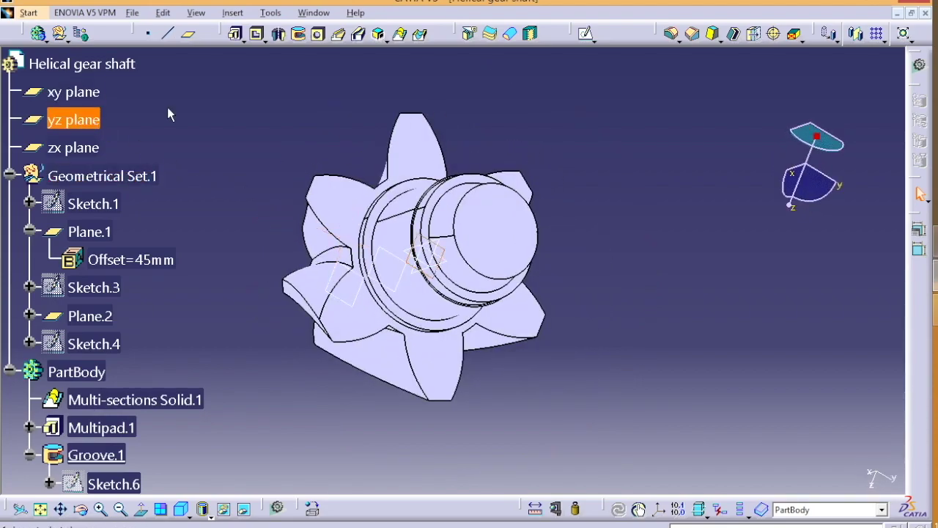
left_click(586, 34)
left_click(507, 509)
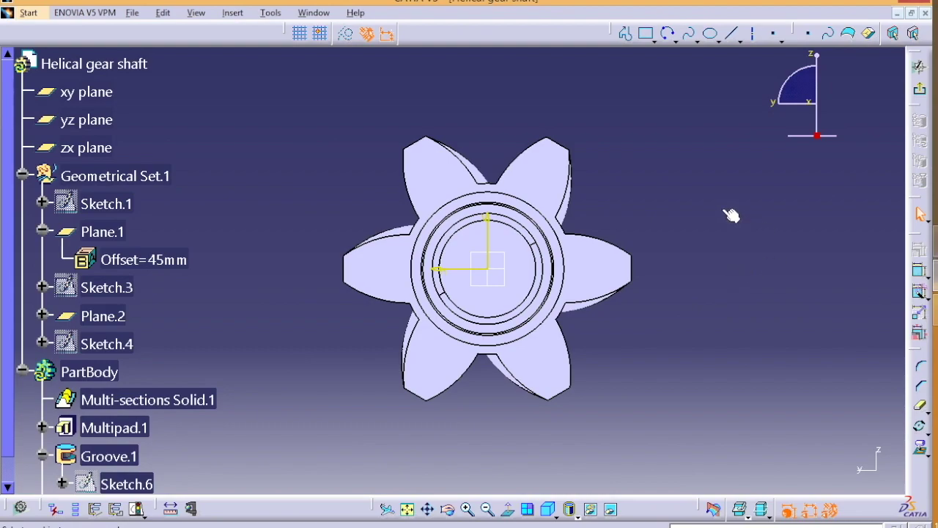
middle_click_drag(732, 210, 737, 186)
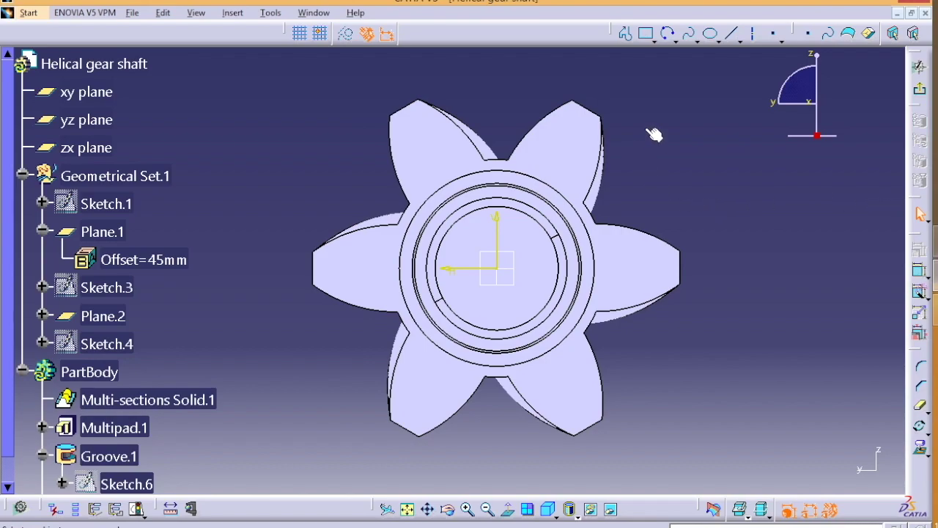
Step: Draw a short vertical line just beyond the tip of the right-hand gear tooth and set its length to 10 mm
left_click(731, 34)
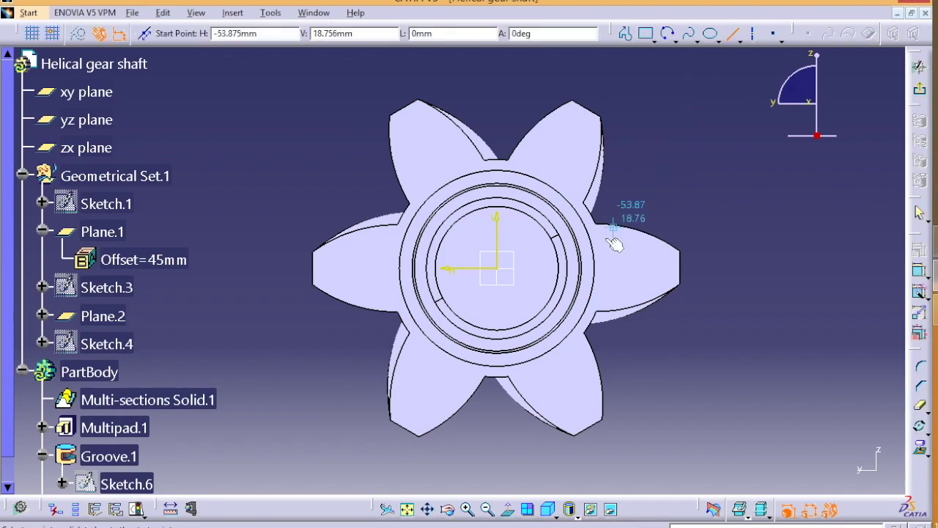
left_click(703, 285)
left_click(919, 270)
left_click(749, 268)
double_click(748, 268)
type("1")
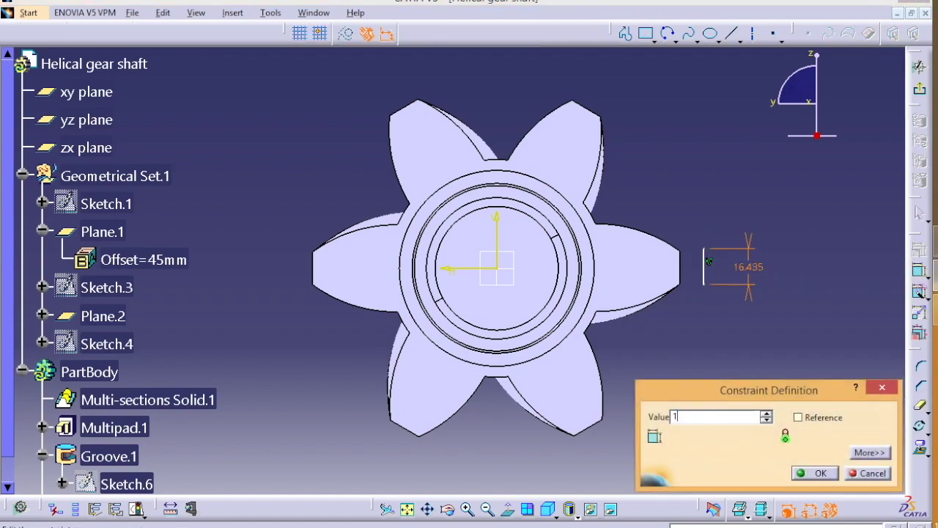
type("0")
key("Return")
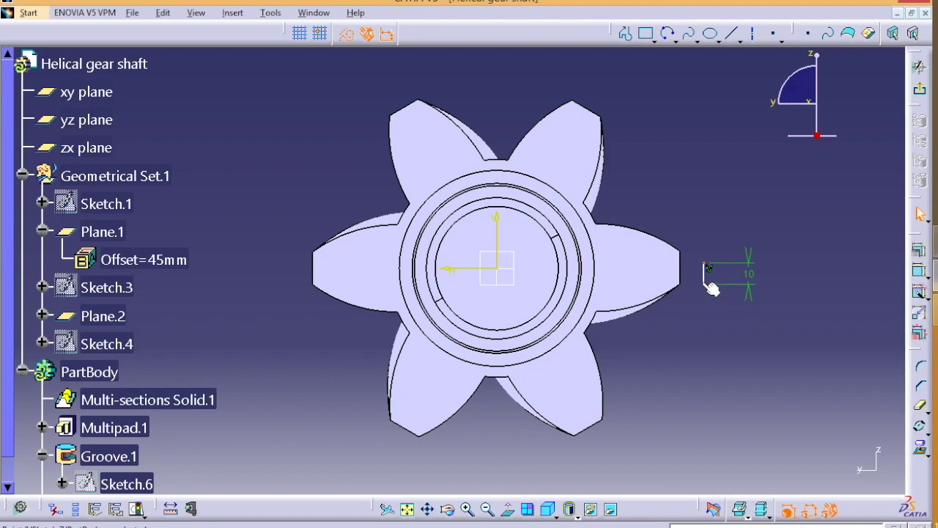
Step: Constrain the vertical line's two endpoints to be symmetric about the horizontal sketch axis
left_click(480, 269)
left_click(921, 250)
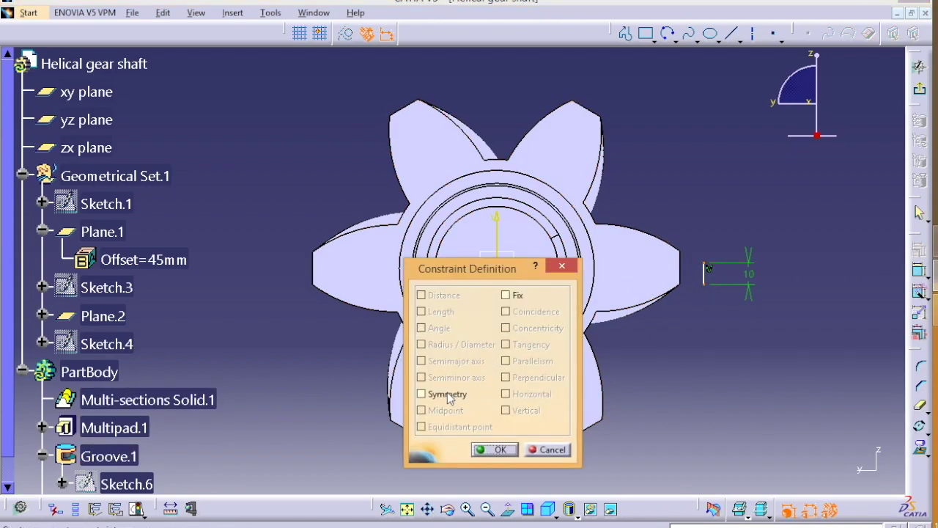
left_click(418, 392)
left_click(504, 448)
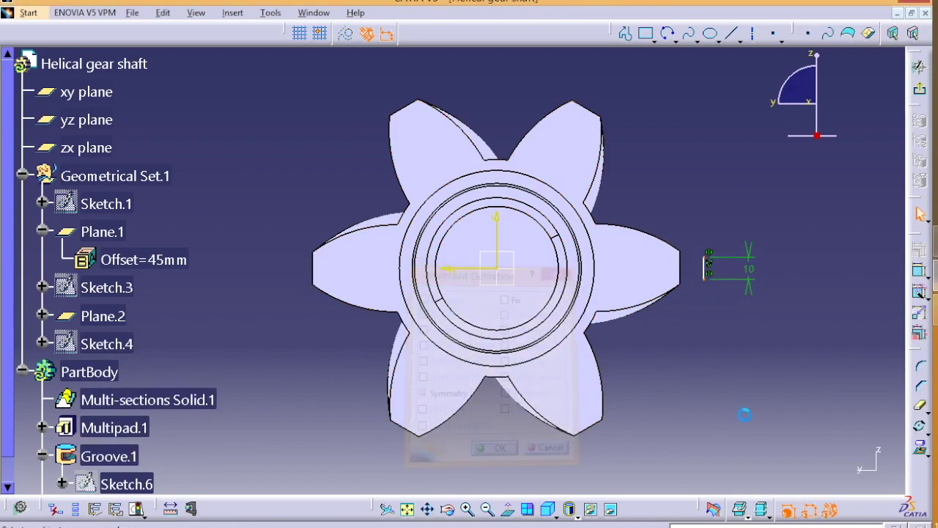
Step: Dimension the vertical line from the vertical sketch axis and set the distance to 43 mm
left_click(705, 270)
left_click(919, 270)
left_click(497, 226)
left_click(642, 374)
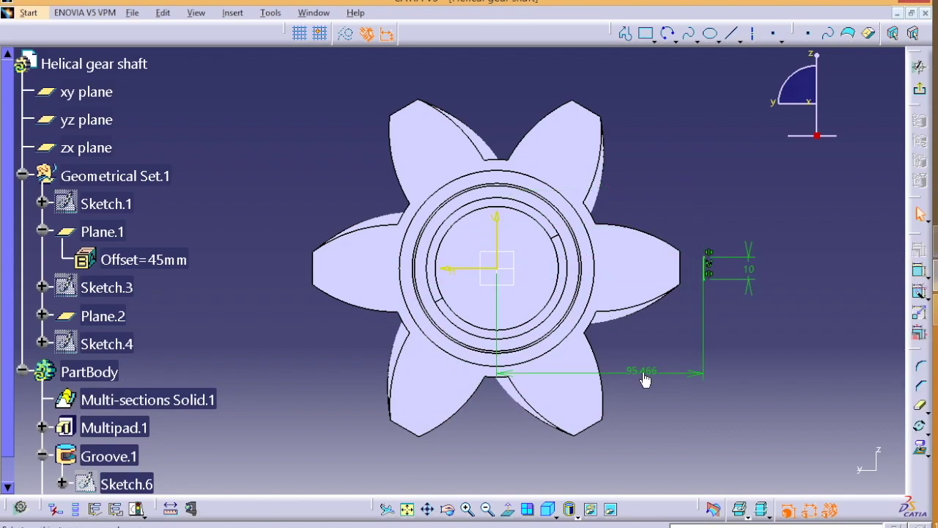
double_click(644, 378)
type("43")
key("Return")
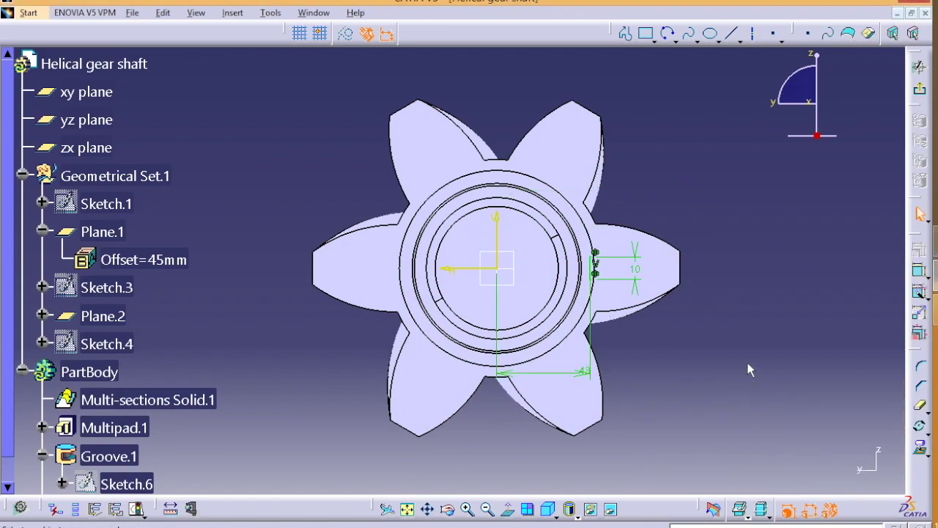
Step: Draw a circle centred on the sketch origin and set its diameter to 76 mm
middle_click_drag(749, 370, 749, 328, "ctrl")
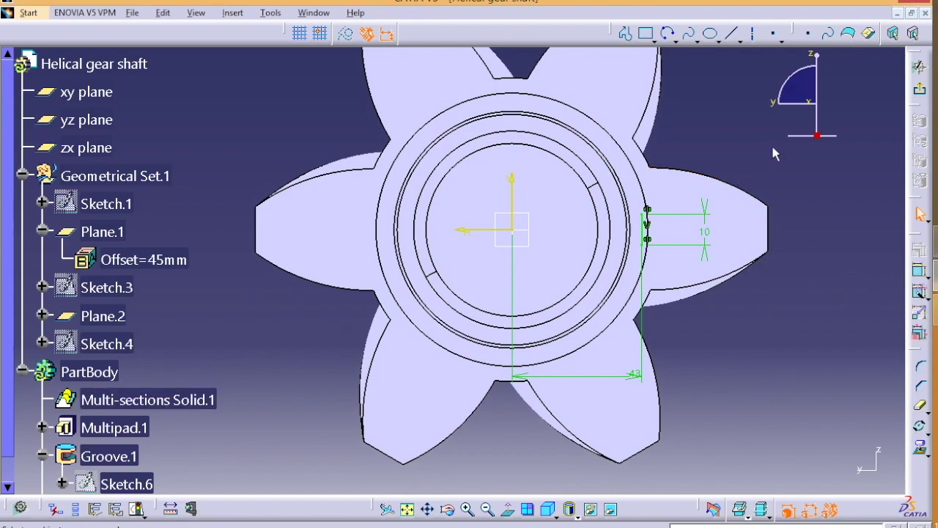
left_click(674, 40)
left_click(689, 58)
left_click(513, 230)
left_click(559, 184)
left_click(919, 270)
left_click(564, 202)
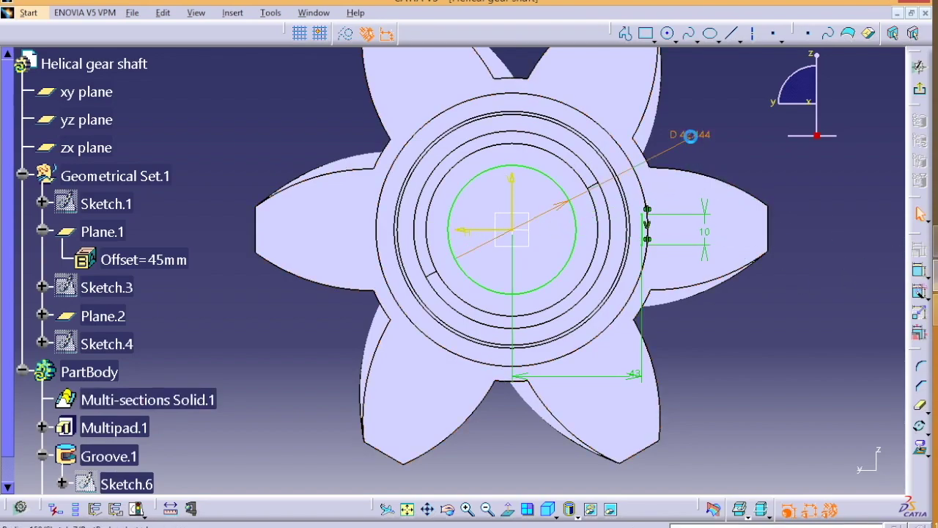
double_click(689, 135)
type("76")
key("Return")
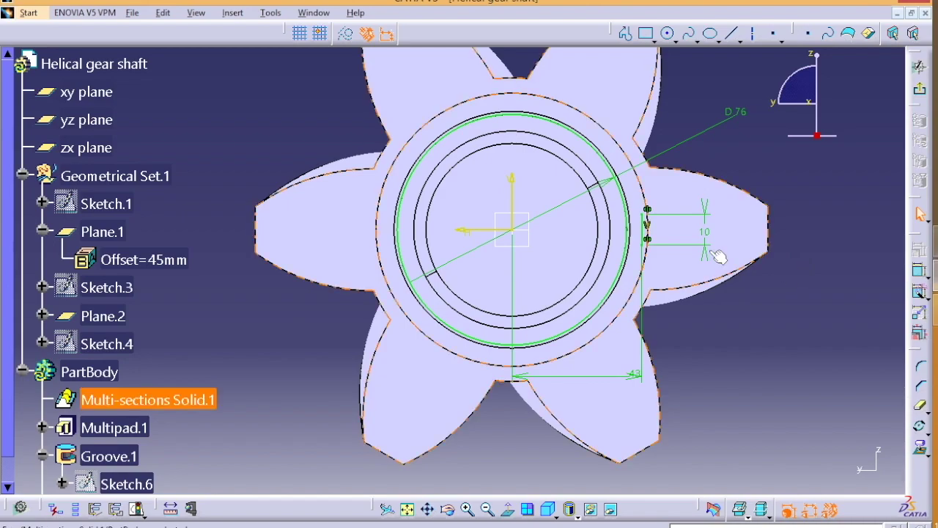
Step: Draw a horizontal line from the upper end of the 10 mm vertical line to the 76 mm circle
left_click(731, 33)
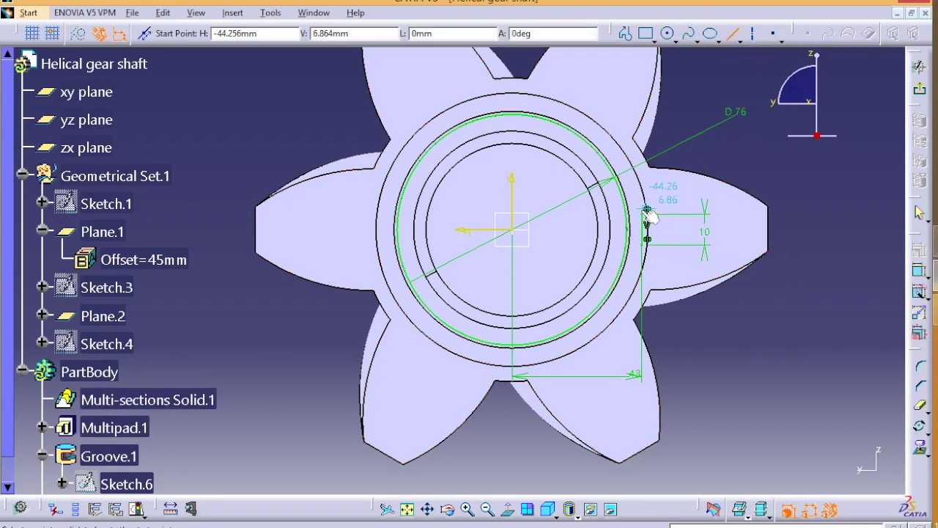
middle_click_drag(747, 224, 385, 211, "ctrl")
left_click(583, 198)
left_click(548, 194)
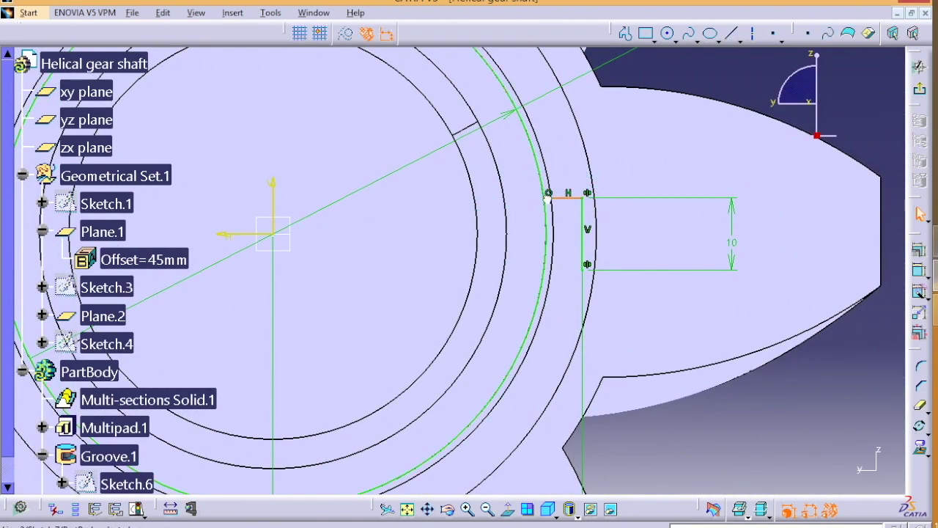
Step: Mirror the short horizontal line about the horizontal sketch axis
left_click(927, 432)
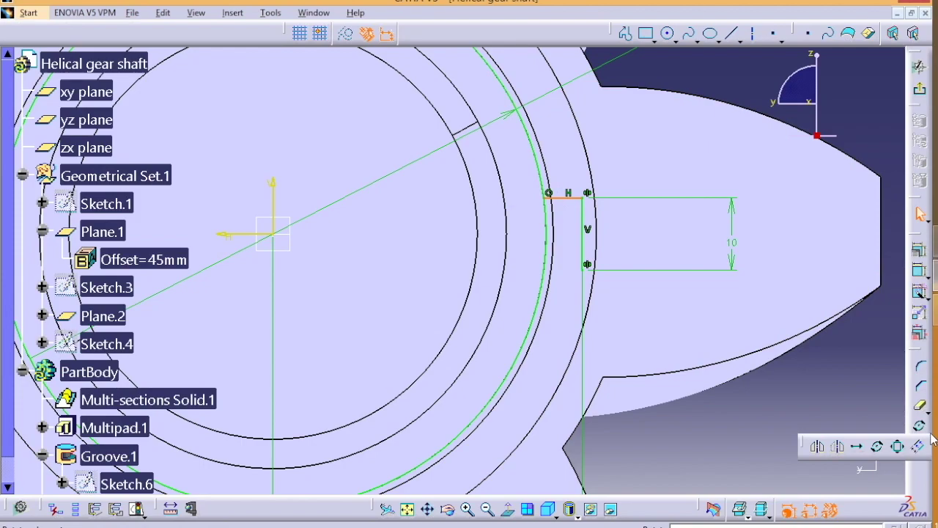
left_click(820, 446)
left_click(234, 235)
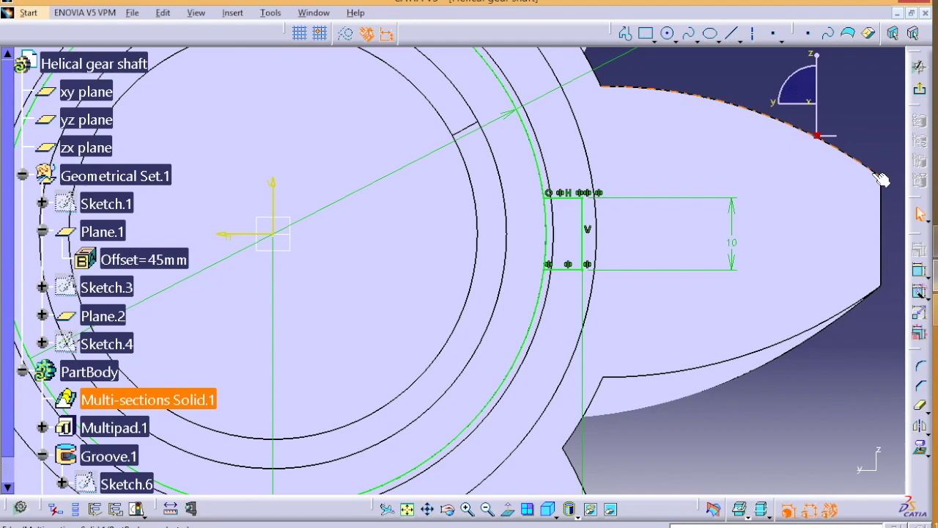
Step: Rotate copies of the small tooth profile about the sketch origin, with 12 instances at an angle of 360/13 degrees
middle_click_drag(882, 179, 868, 315)
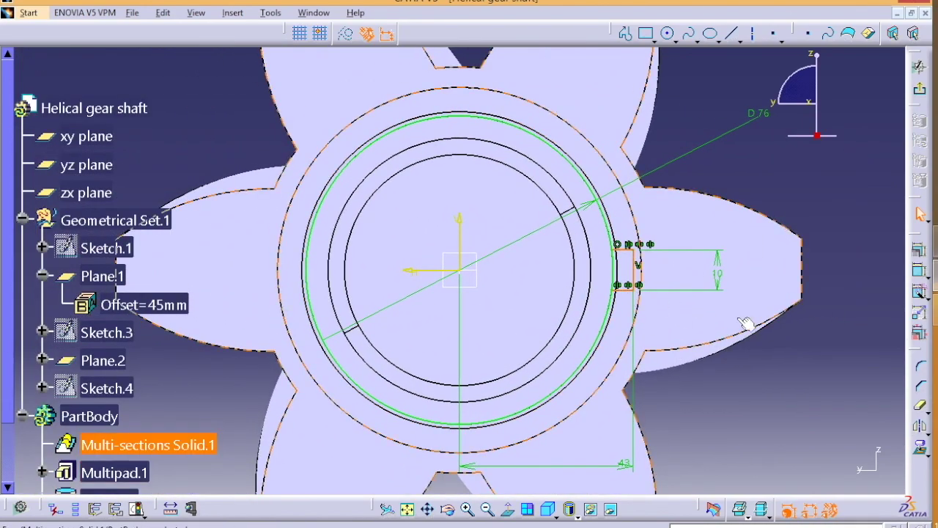
left_click(929, 434)
left_click(880, 444)
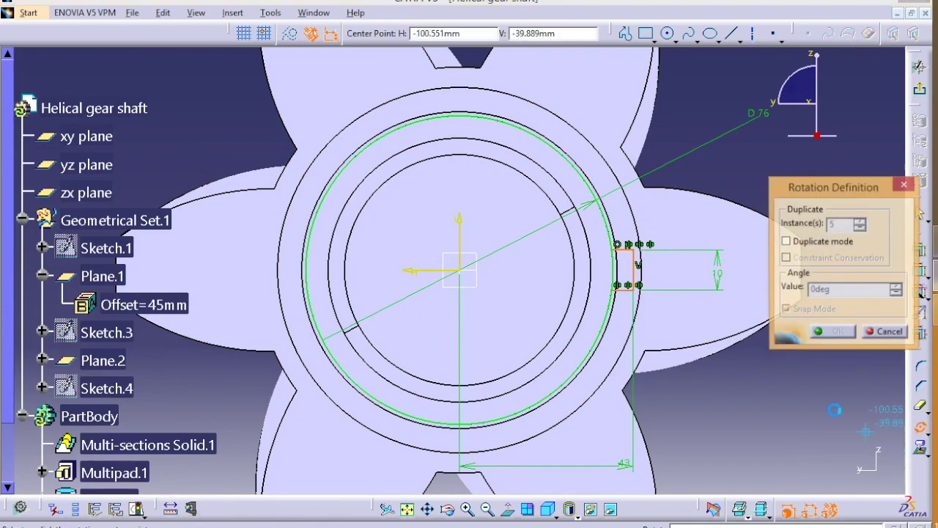
left_click(459, 270)
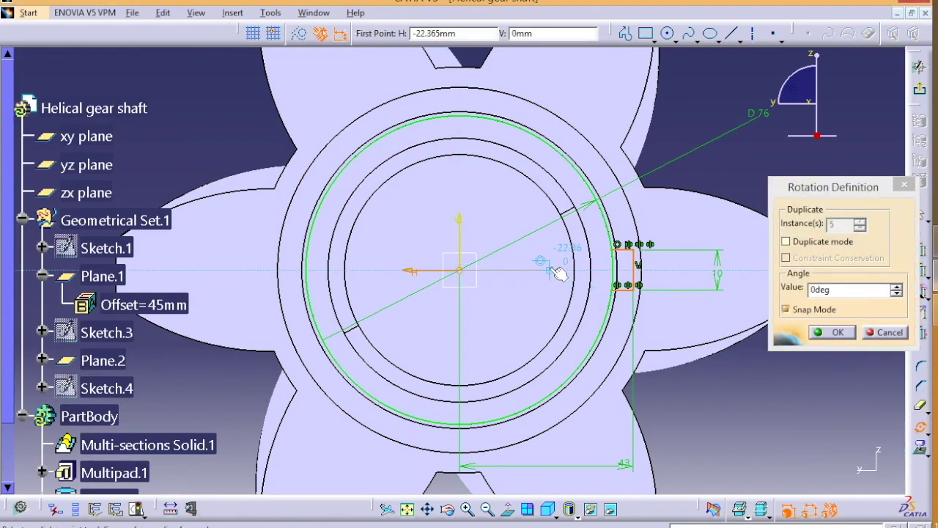
left_click(517, 150)
left_click(806, 242)
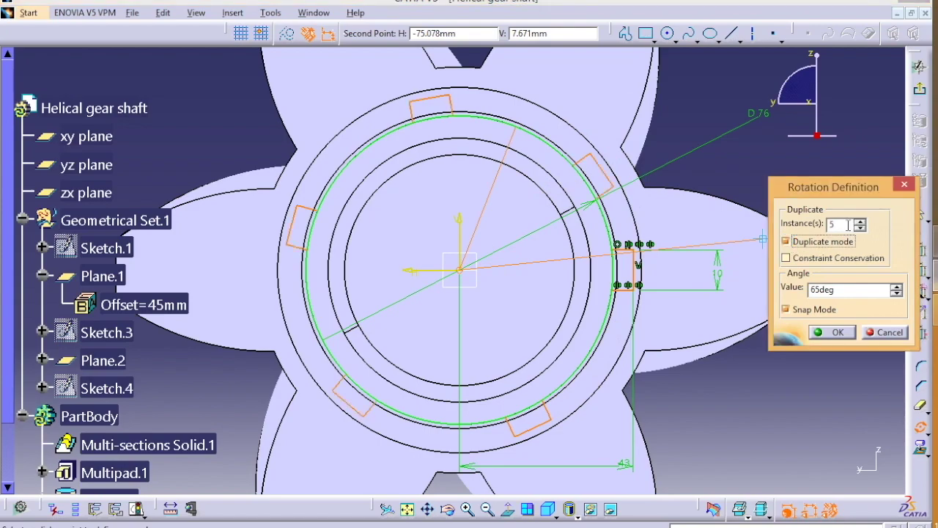
left_click_drag(849, 225, 797, 226)
left_click_drag(850, 290, 779, 292)
type("360/13")
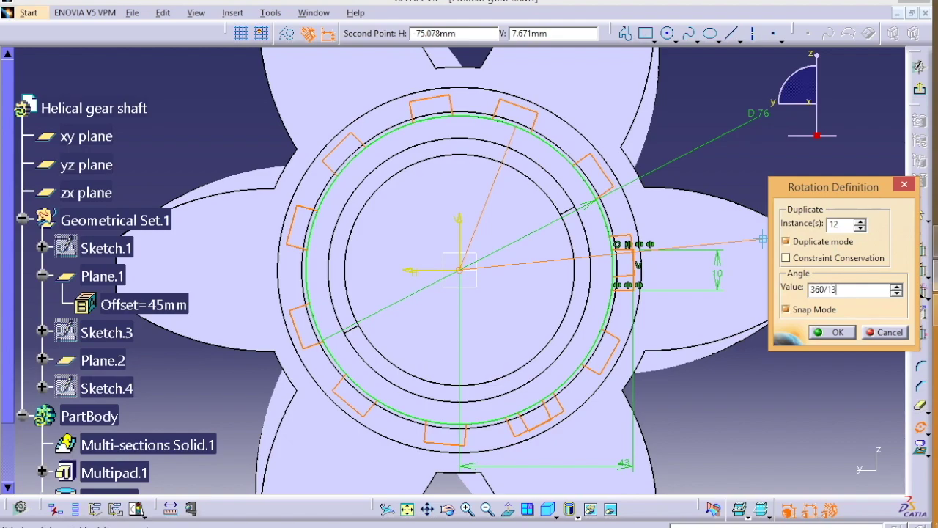
key("Return")
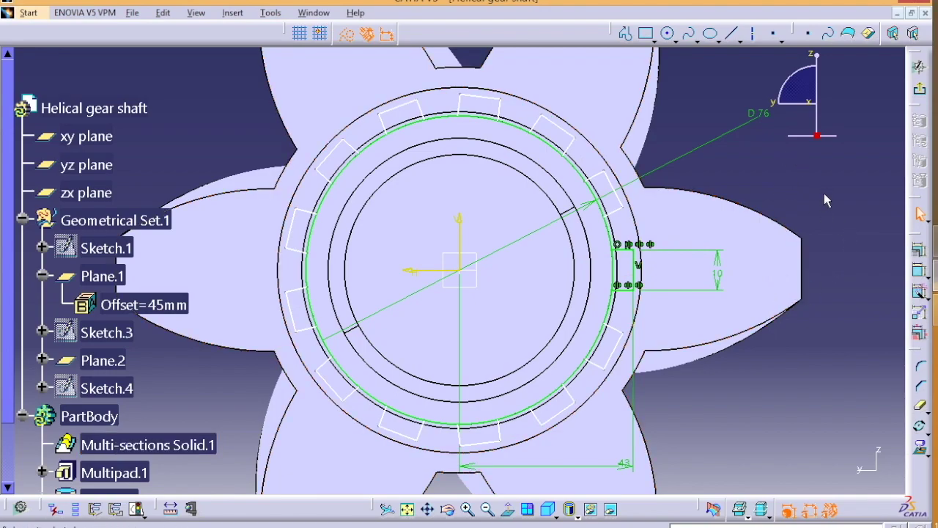
Step: Apply Fix constraints to the two copied tooth profiles at the upper right of the 76 mm circle
left_click(620, 210)
left_click(506, 295)
left_click(495, 449)
left_click_drag(586, 103, 519, 165)
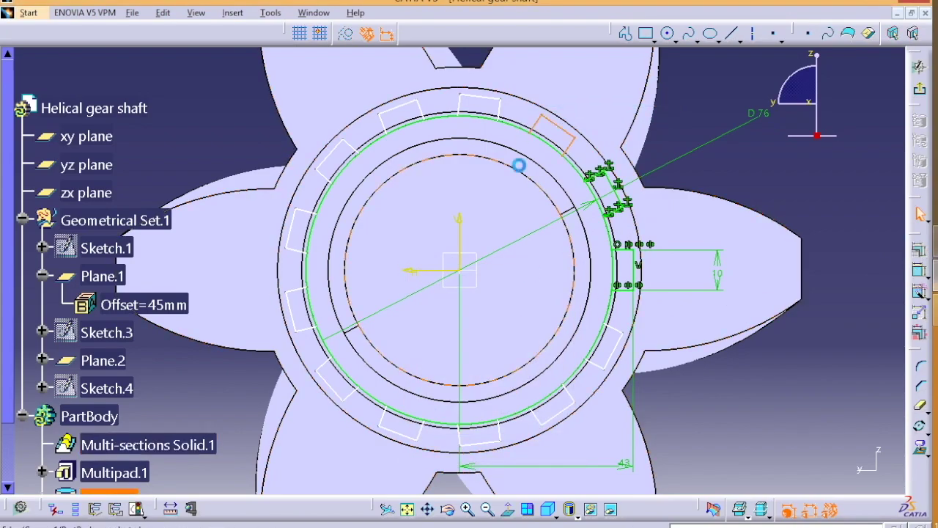
left_click(919, 250)
left_click(505, 294)
left_click(495, 450)
Step: Apply Fix constraints to the two copied tooth profiles at the top of the 76 mm circle
left_click_drag(236, 115, 511, 69)
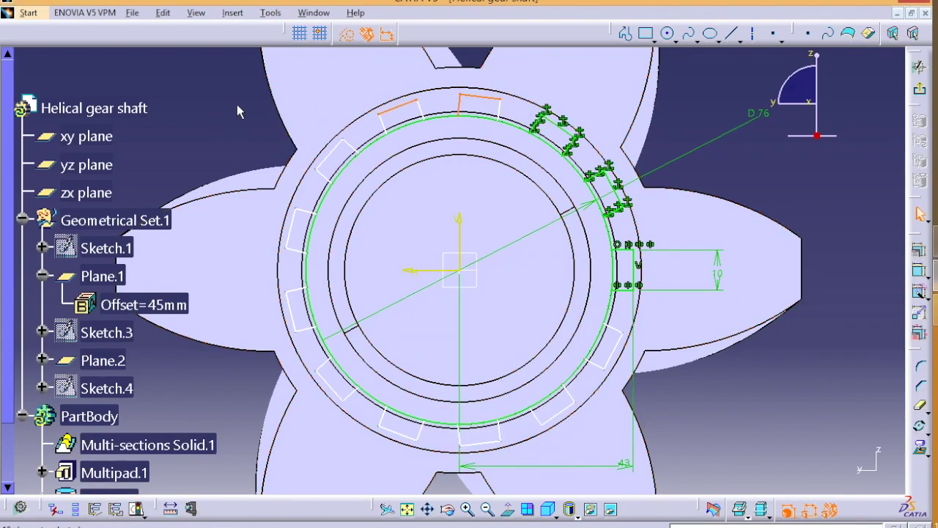
left_click_drag(232, 161, 511, 64)
left_click(918, 251)
left_click(506, 294)
left_click(500, 449)
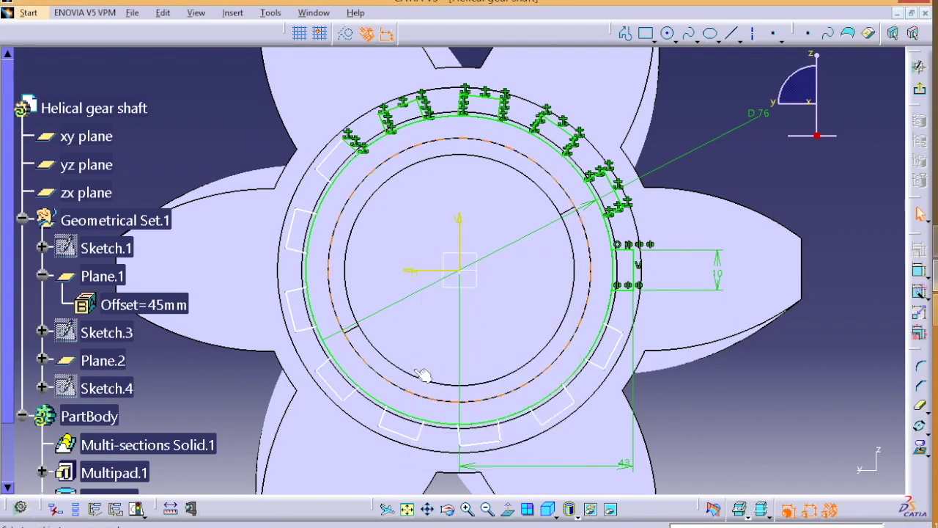
Step: Apply Fix constraints to the unconstrained lines of the upper-left tooth copy on the 76 mm circle
left_click_drag(227, 108, 349, 335)
left_click(917, 250)
left_click(554, 445)
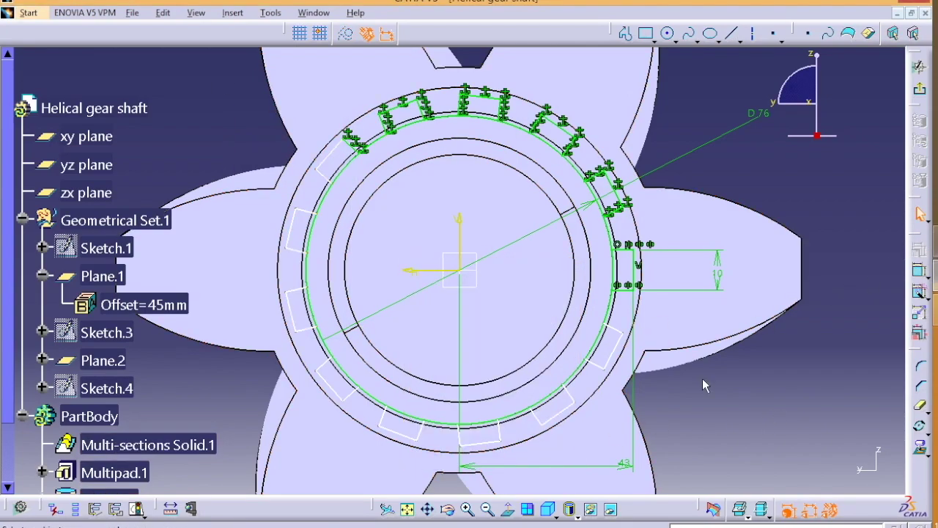
left_click(325, 187)
left_click(917, 251)
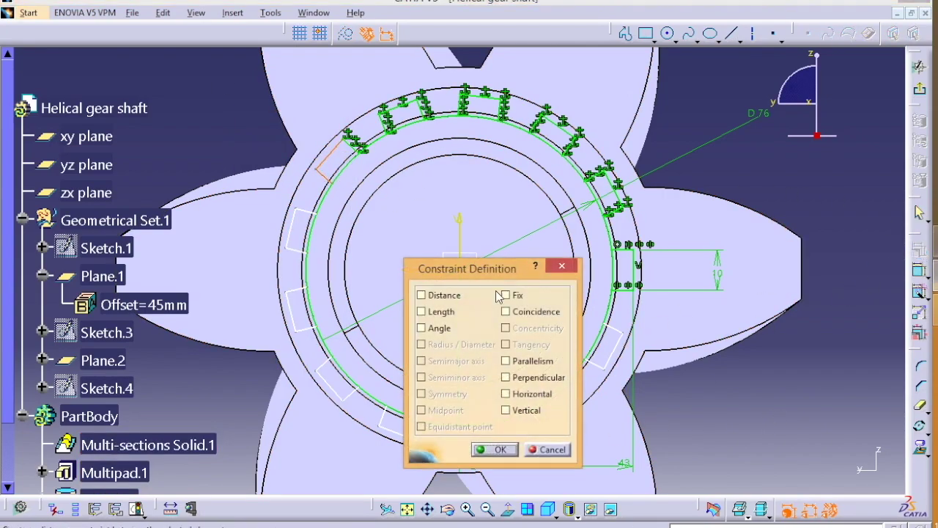
left_click(505, 295)
left_click(500, 449)
Step: Apply Fix constraints to the two tooth copies on the left side of the 76 mm circle
left_click_drag(219, 121, 276, 238)
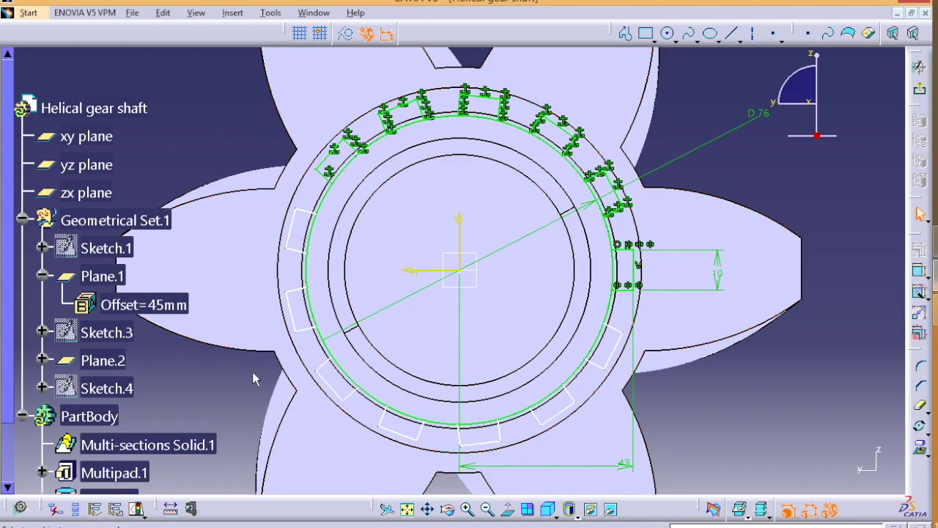
left_click_drag(236, 378, 343, 203)
left_click_drag(232, 352, 334, 201)
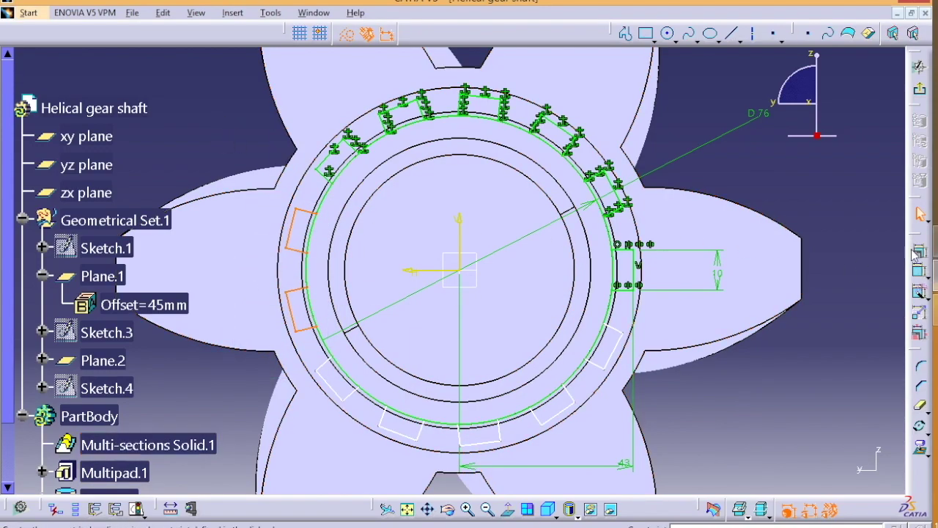
left_click(917, 250)
left_click(504, 298)
left_click(497, 449)
Step: Apply Fix constraints to the remaining tooth copies along the lower part of the 76 mm circle
mouse_move(264, 355)
left_mouse_down()
mouse_move(417, 434)
mouse_move(579, 456)
left_mouse_up()
left_click(918, 251)
left_click(505, 298)
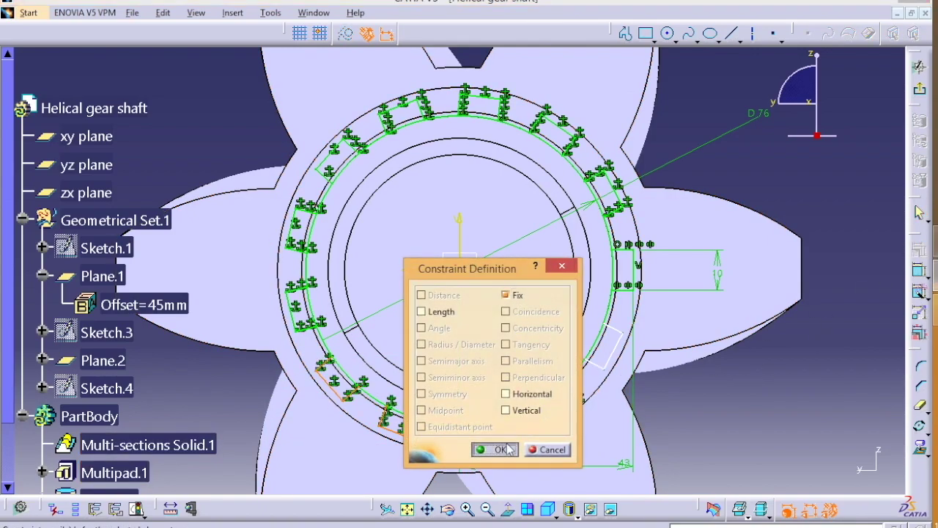
left_click(498, 449)
left_click_drag(724, 381, 582, 306)
left_click(918, 251)
left_click(505, 297)
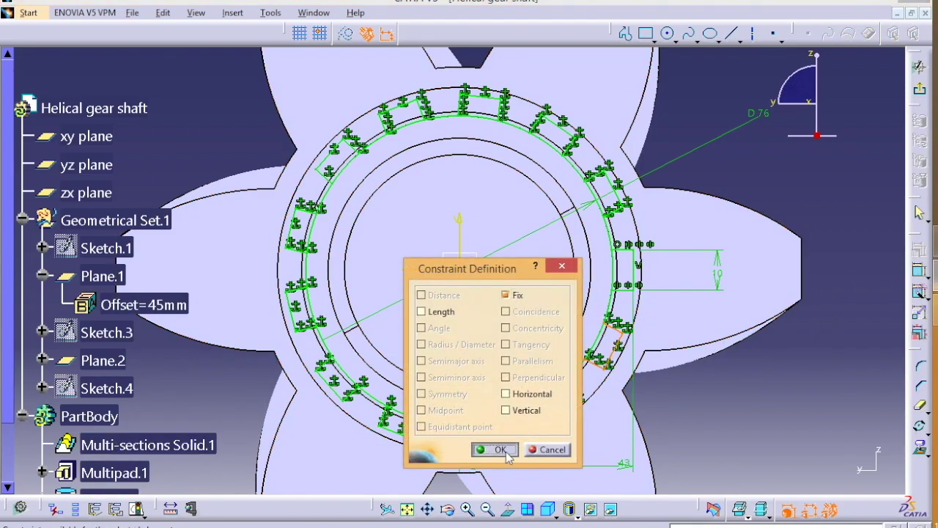
left_click(497, 449)
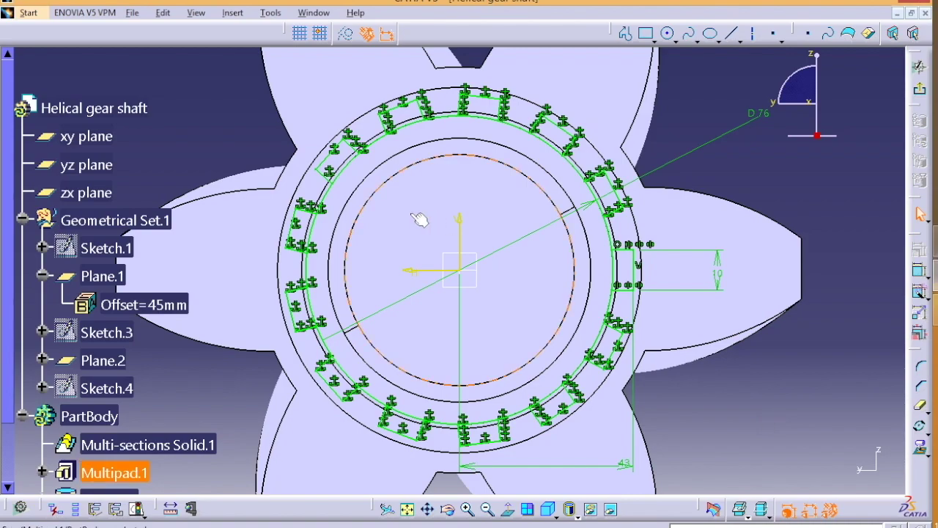
Step: Check the spline section in the reference drawing and exit the tooth profile sketch
left_click(936, 307)
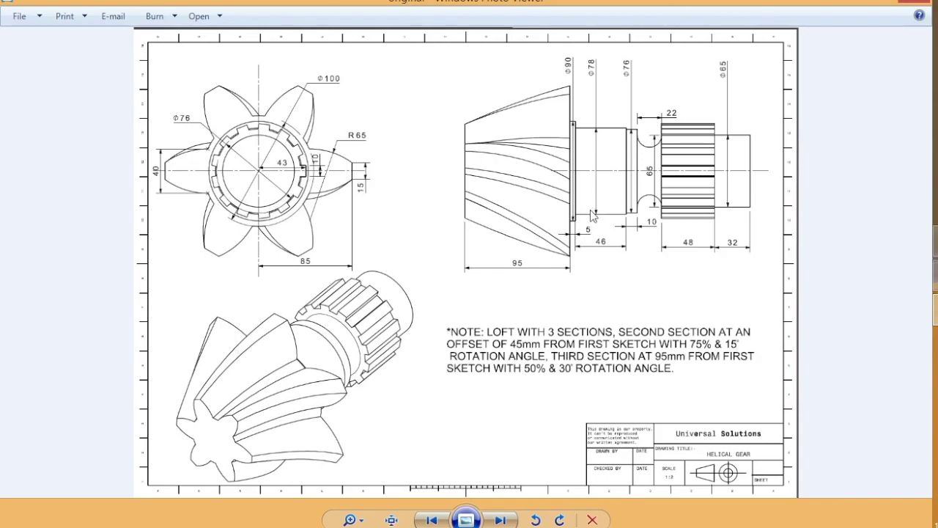
left_click(936, 308)
left_click(921, 92)
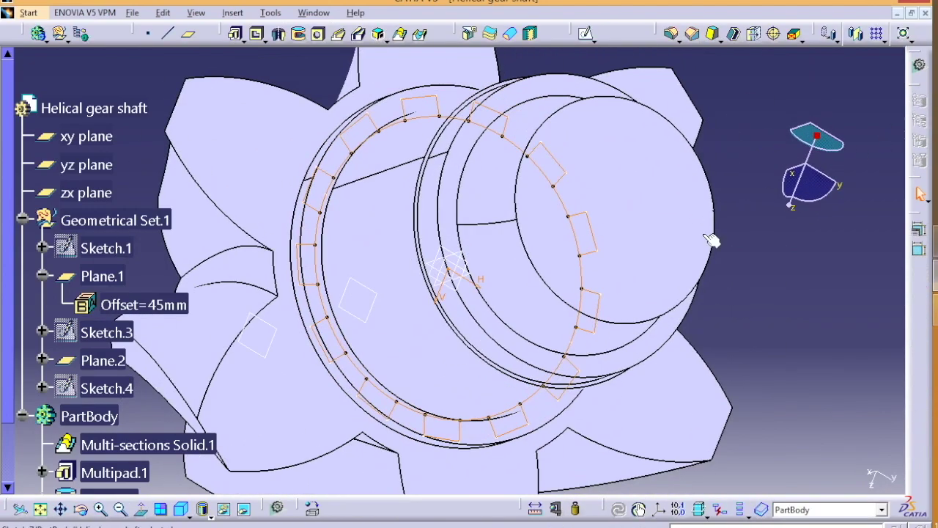
left_click(244, 41)
left_click(149, 170)
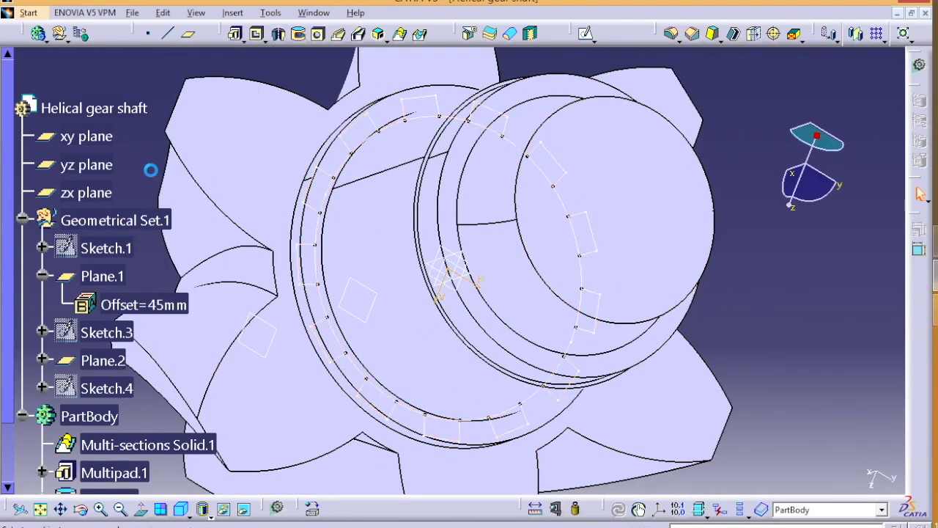
Step: Reopen Sketch.7 and trim away the arcs of the 76 mm circle that lie inside the tooth profiles
scroll(149, 176, "down", 3)
double_click(103, 424)
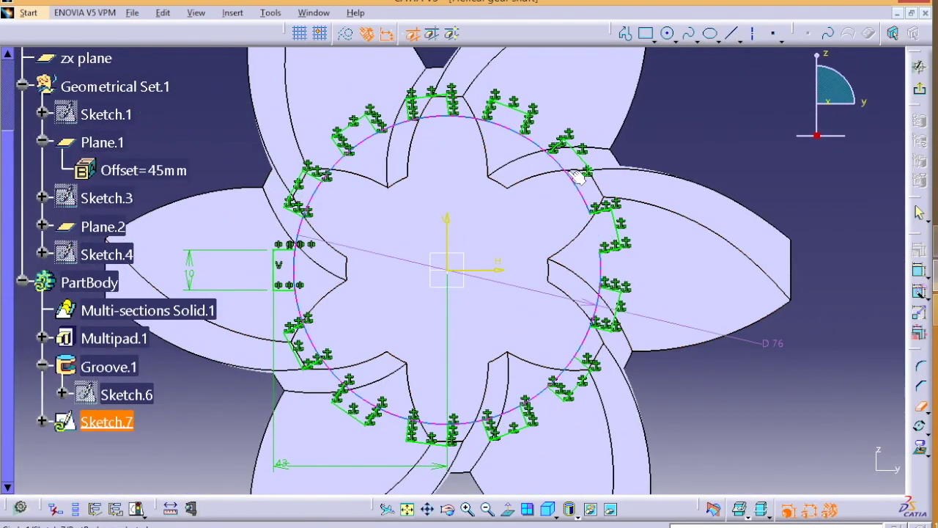
left_click(508, 128)
left_click(430, 117)
left_click(371, 135)
left_click(312, 195)
left_click(295, 263)
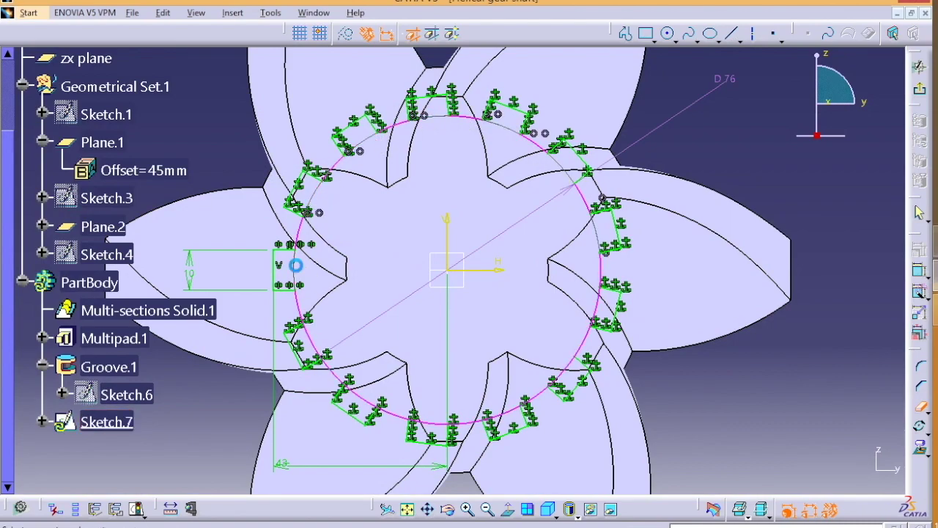
left_click(308, 336)
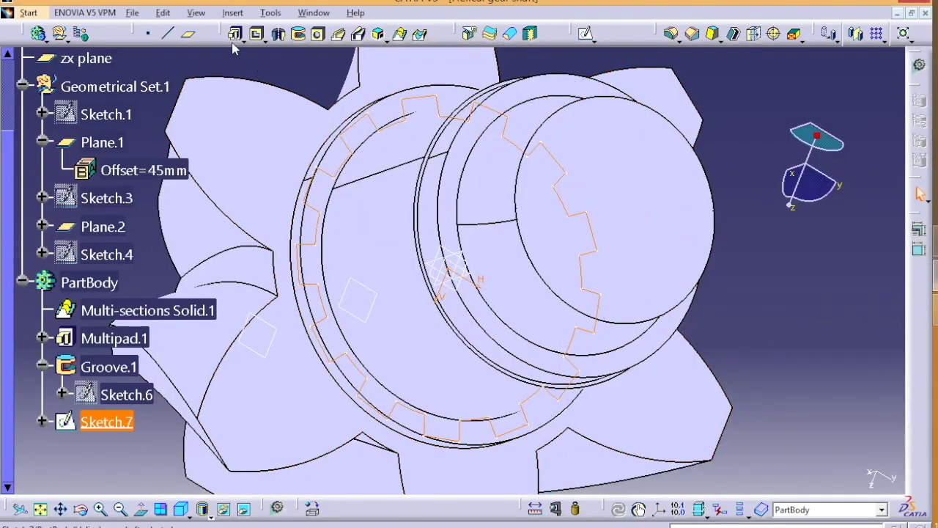
Step: Pad the trimmed spline profile of Sketch.7 by 48 mm, reversing the extrusion direction
left_click(242, 38)
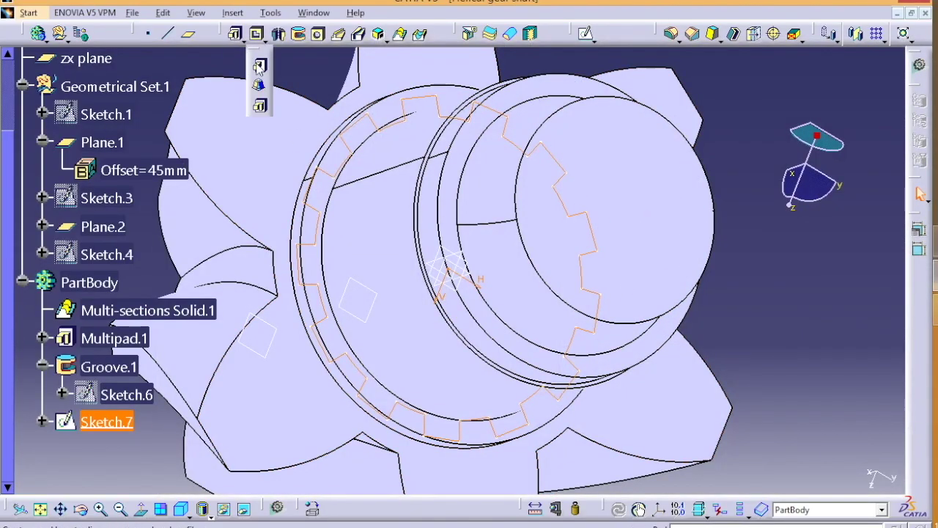
left_click(258, 61)
type("48")
left_click(860, 476)
left_click(785, 425)
left_click(759, 473)
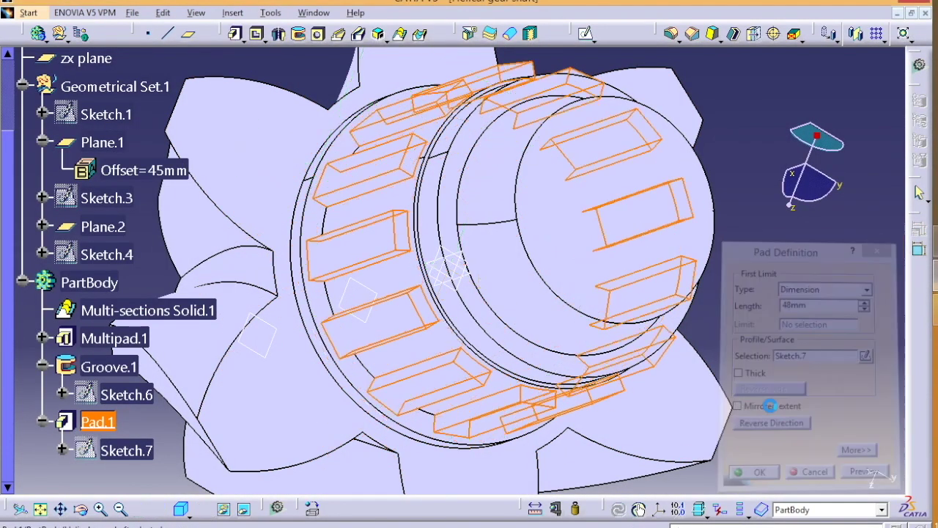
Step: Sketch a circle centred on the origin with a 65 mm diameter on the shaft's end face and exit the sketch
mouse_move(682, 352)
middle_mouse_down()
mouse_move(552, 329)
mouse_move(385, 242)
mouse_move(649, 242)
middle_mouse_up()
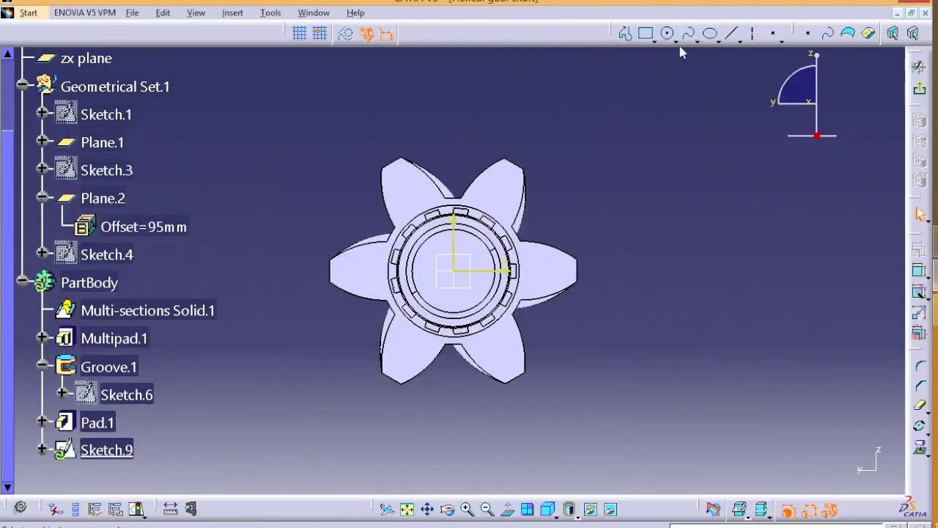
left_click(668, 33)
left_click(459, 273)
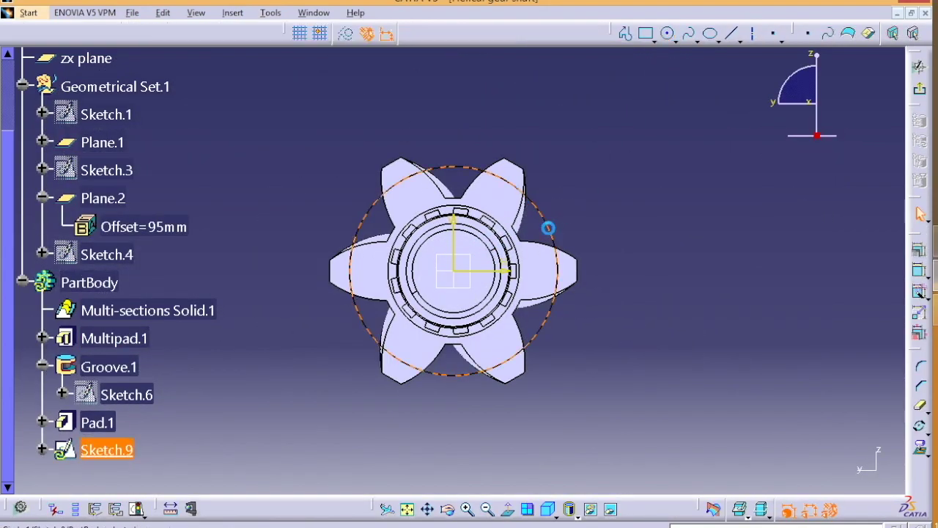
left_click(548, 226)
double_click(573, 198)
type("80")
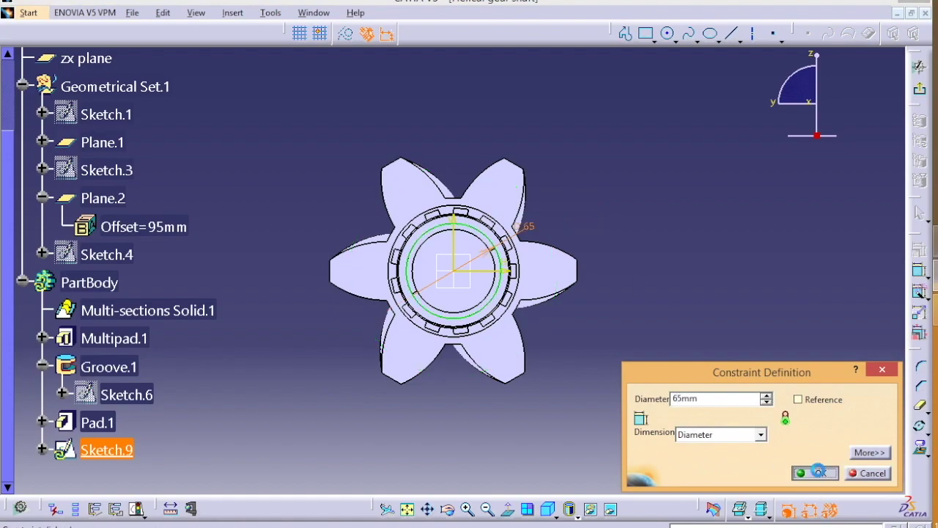
left_click(814, 471)
left_click(918, 88)
Step: Check the end lengths in the reference drawing and pad the 65 mm circle by 48+32 mm
middle_click_drag(889, 149, 656, 292)
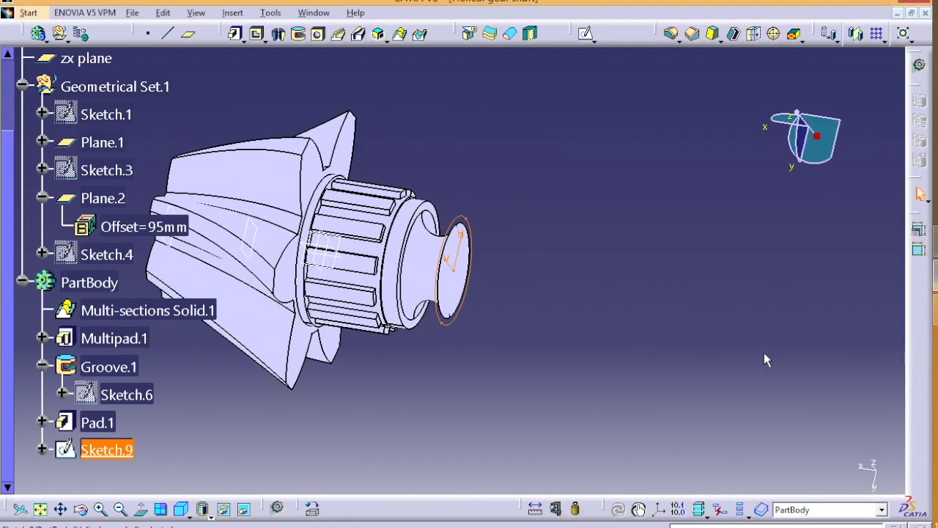
left_click(936, 309)
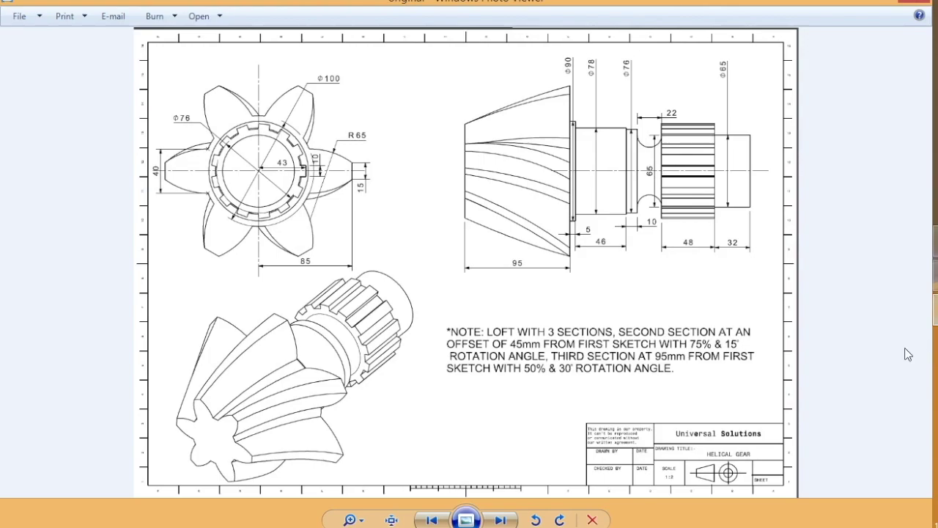
mouse_move(936, 309)
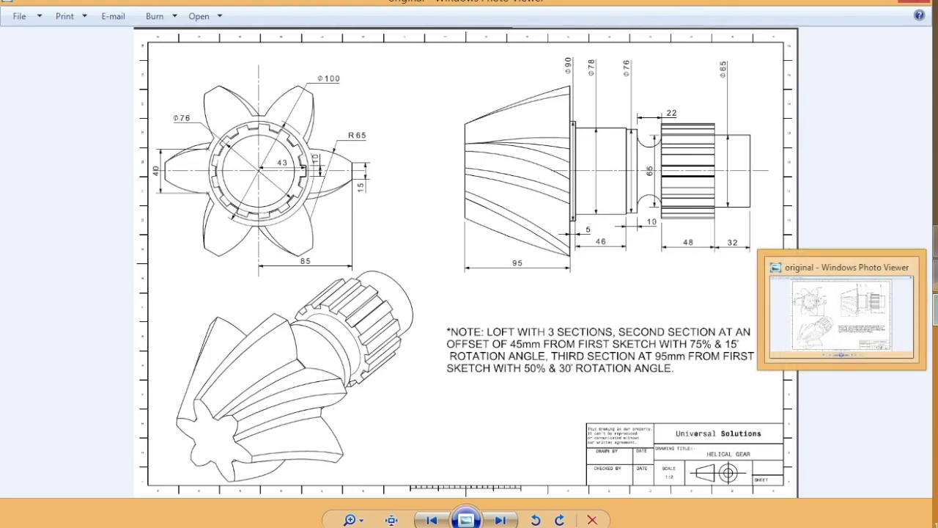
left_click(935, 307)
left_click(236, 34)
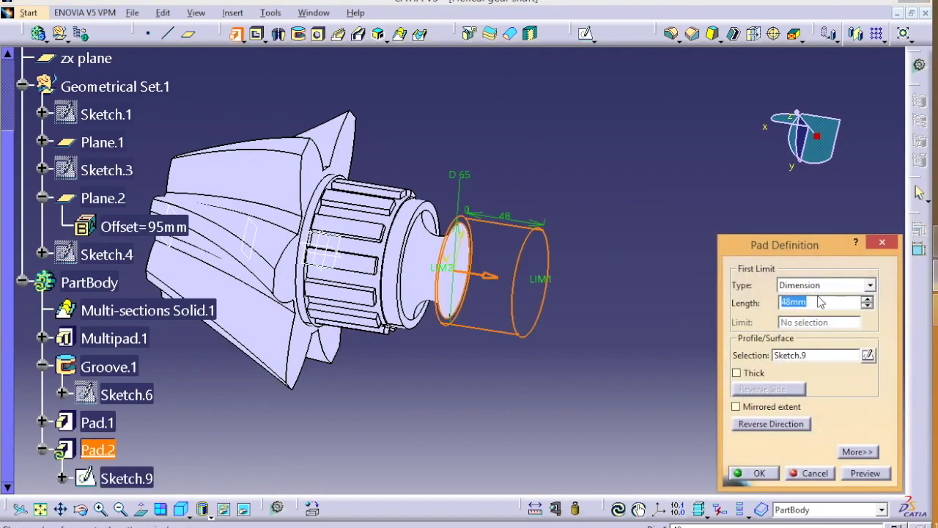
left_click(820, 302)
type("+")
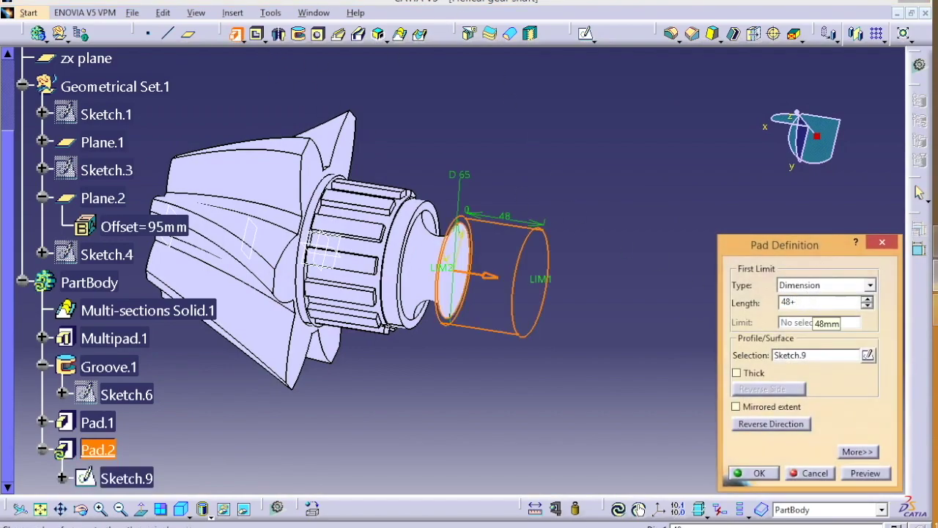
type("32")
key("Return")
left_click(778, 317)
Step: Edit the spline pad of Sketch.7 to a first limit of 48+83 mm and a second limit of -83 mm
mouse_move(434, 375)
middle_mouse_down()
mouse_move(578, 335)
mouse_move(486, 357)
mouse_move(475, 345)
mouse_move(515, 341)
mouse_move(442, 350)
mouse_move(425, 377)
middle_mouse_up()
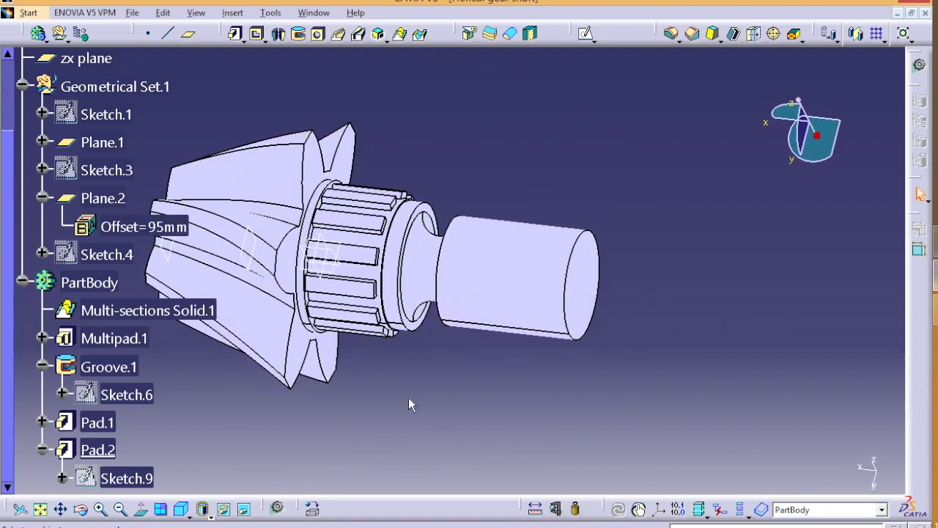
left_click(96, 422)
double_click(97, 422)
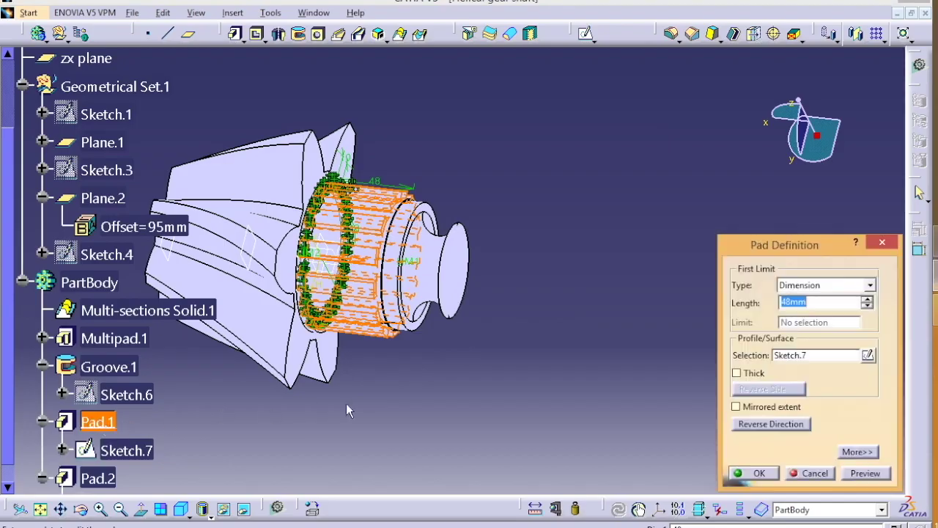
left_click(933, 308)
left_click(934, 308)
left_click_drag(820, 301, 791, 302)
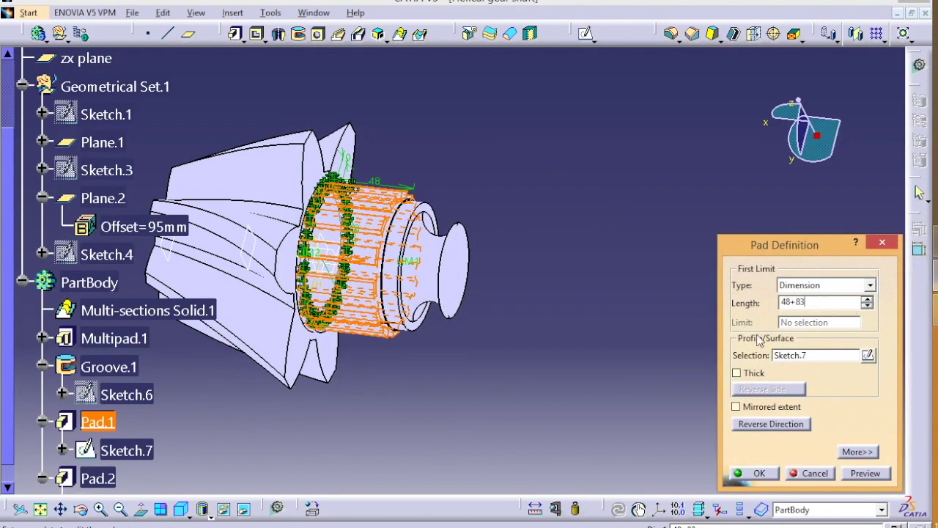
left_click(864, 475)
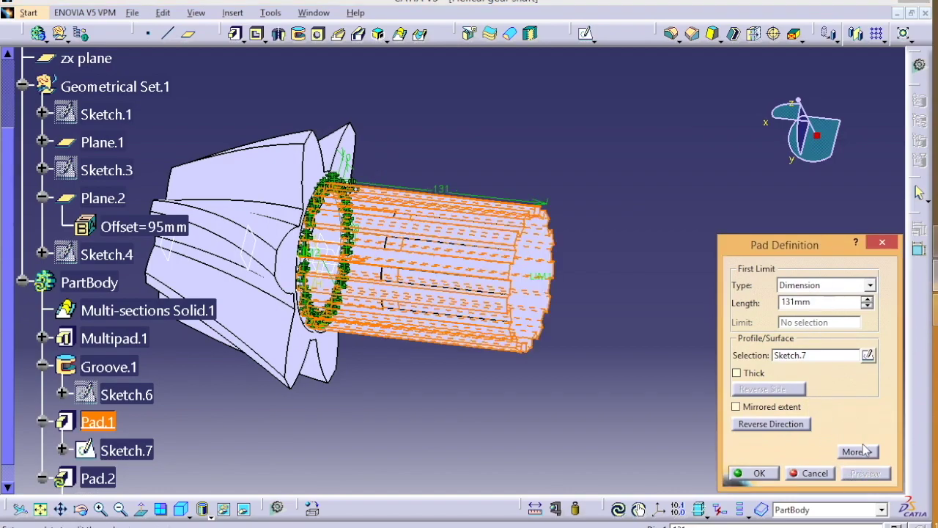
left_click(865, 449)
double_click(776, 307)
type("-83")
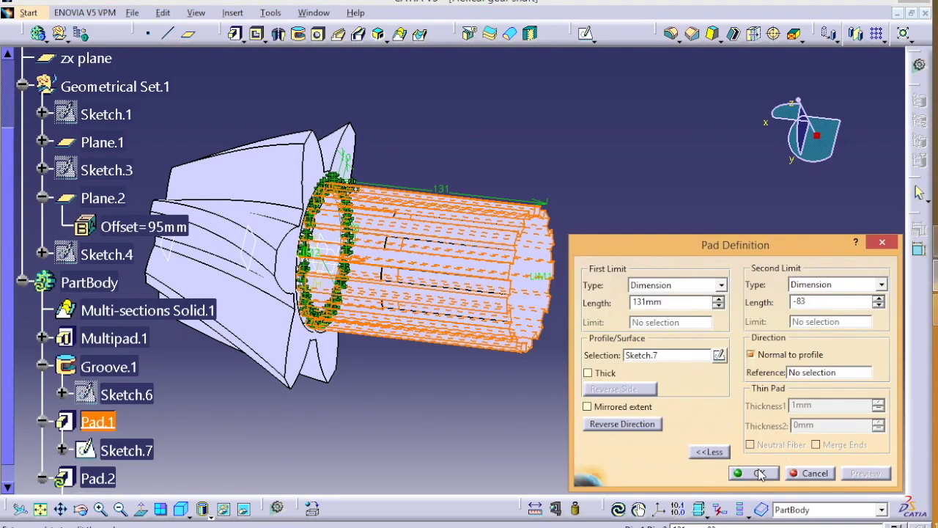
left_click(759, 475)
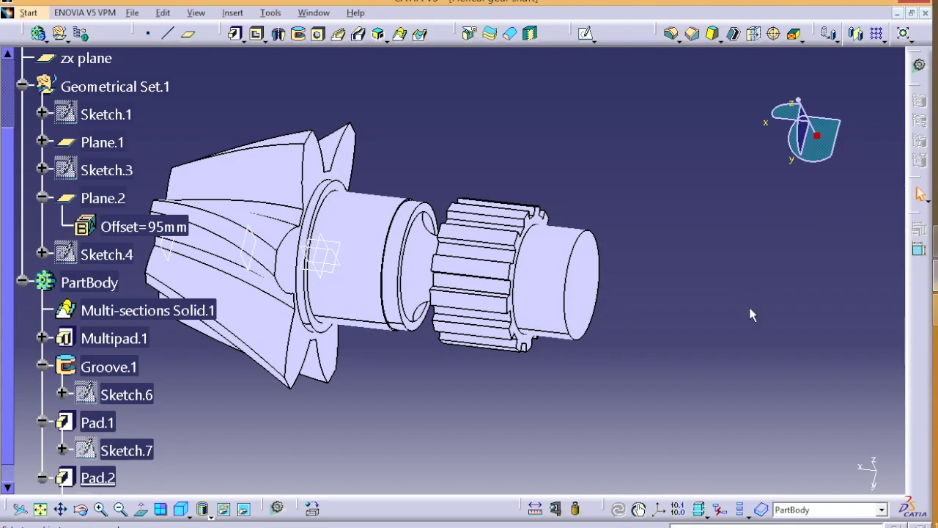
Step: Check the model against the reference drawing and hide Plane.1, Plane.2 and the three origin planes
middle_click_drag(750, 314, 634, 217)
left_click(936, 308)
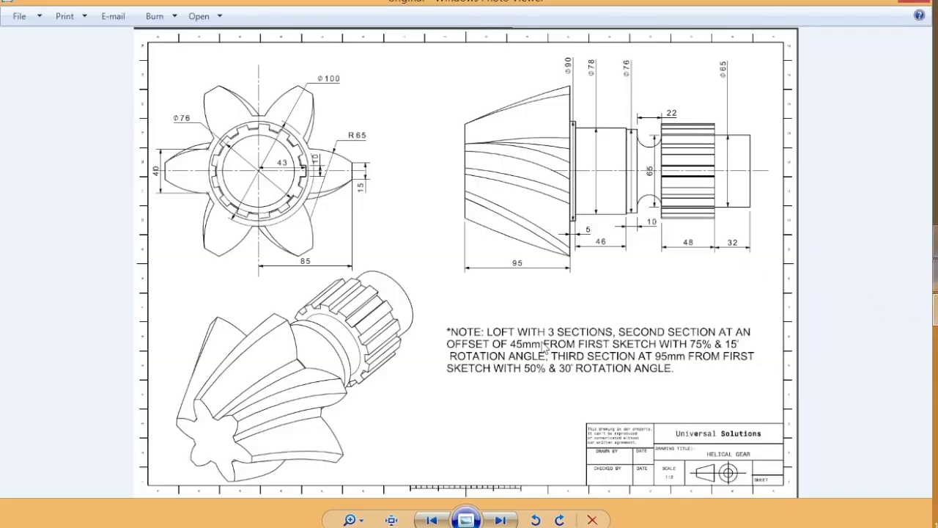
key("alt+Tab")
middle_click_drag(310, 183, 513, 293)
right_click(427, 206)
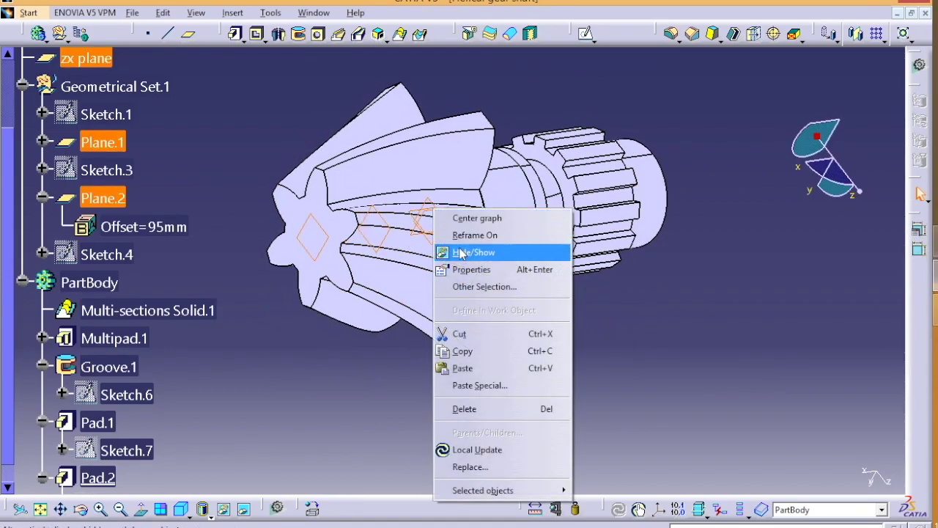
left_click(471, 249)
middle_click_drag(708, 266, 647, 358)
Step: Compare the finished shaft with the isometric view in the reference drawing from a similar angle
key("alt+Tab")
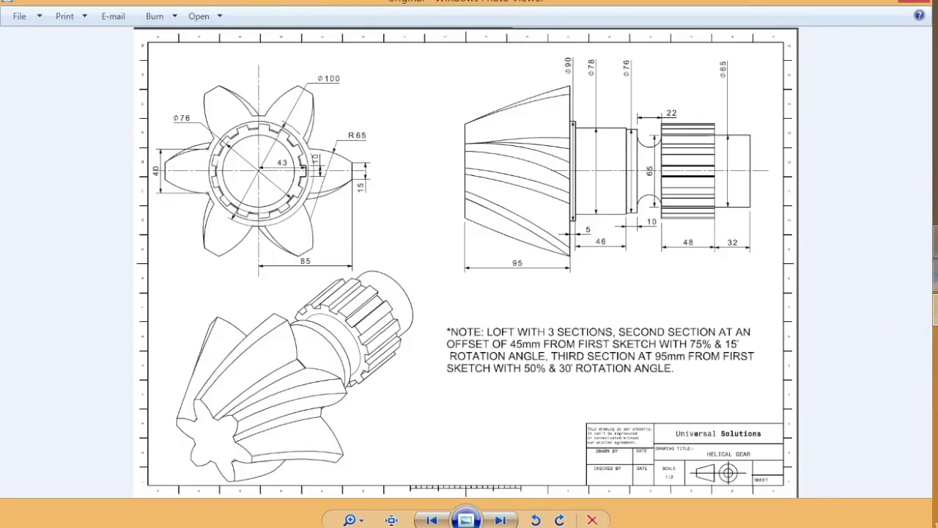
key("alt+Tab")
key("alt+Tab")
left_click(935, 308)
middle_click_drag(525, 318, 420, 249)
middle_click_drag(689, 274, 574, 333)
Step: Customize the view's render style to use Material shading with all edges shown
left_click(204, 510)
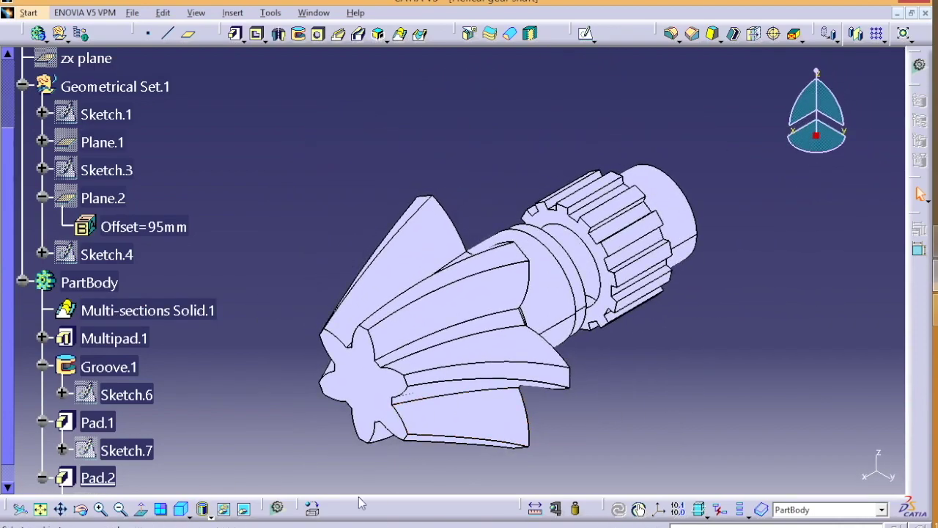
left_click(313, 508)
left_click(88, 281)
left_click(694, 115)
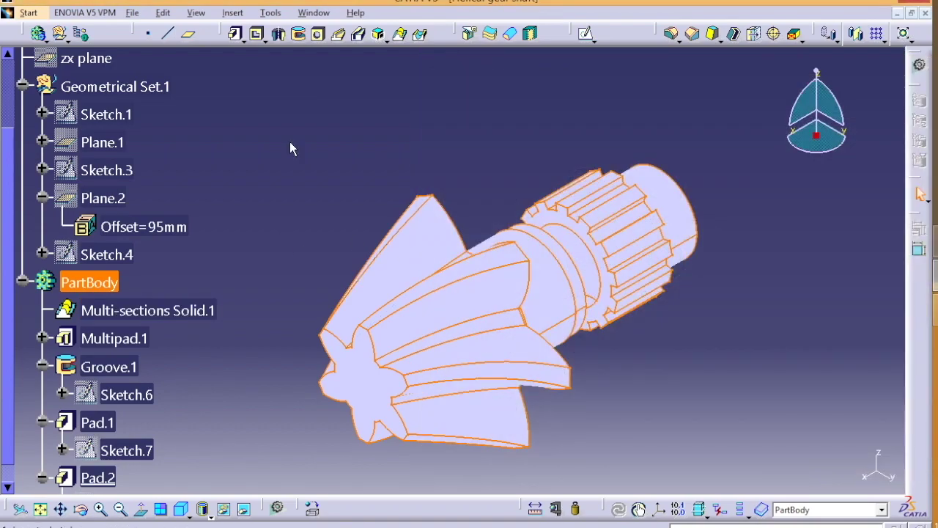
left_click(195, 12)
mouse_move(146, 353)
left_click(262, 456)
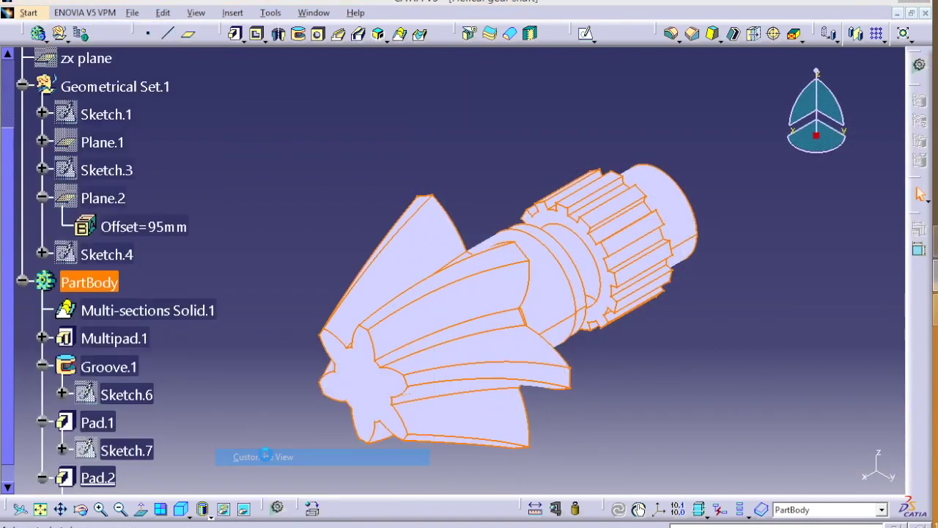
left_click(765, 330)
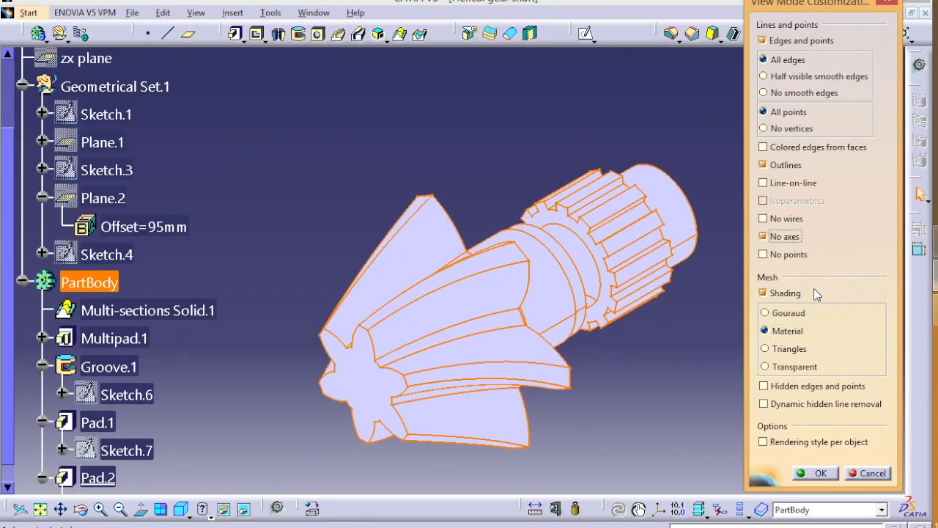
left_click(815, 473)
Step: Apply the Copper material from the metal library to PartBody
left_click(196, 13)
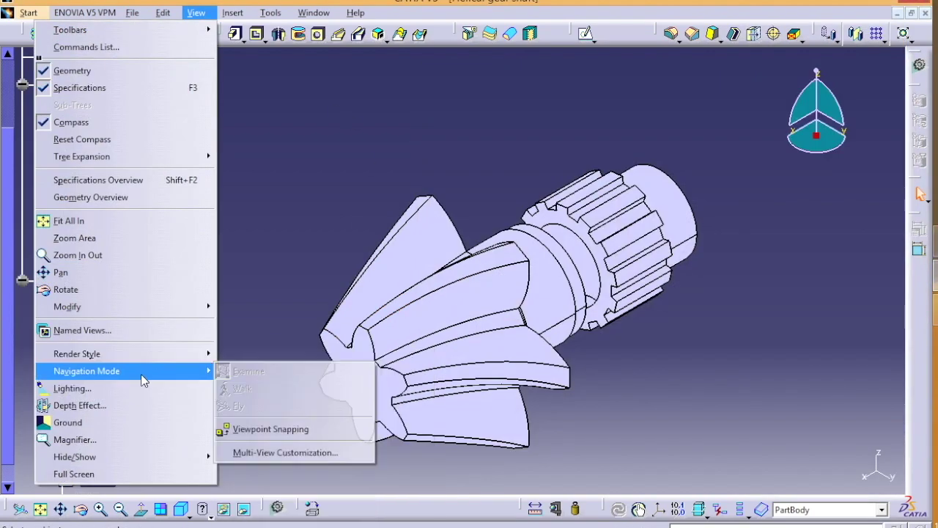
left_click(231, 418)
left_click(277, 507)
left_click(554, 116)
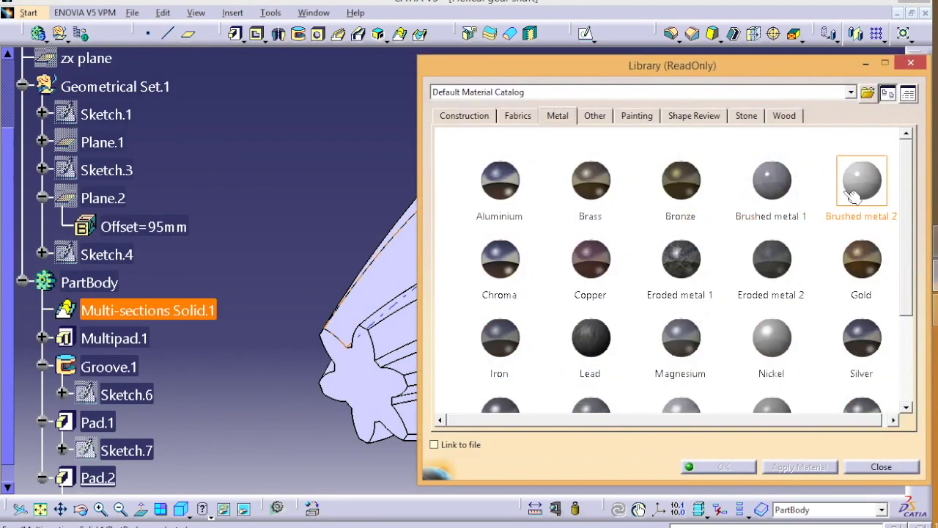
left_click(852, 197)
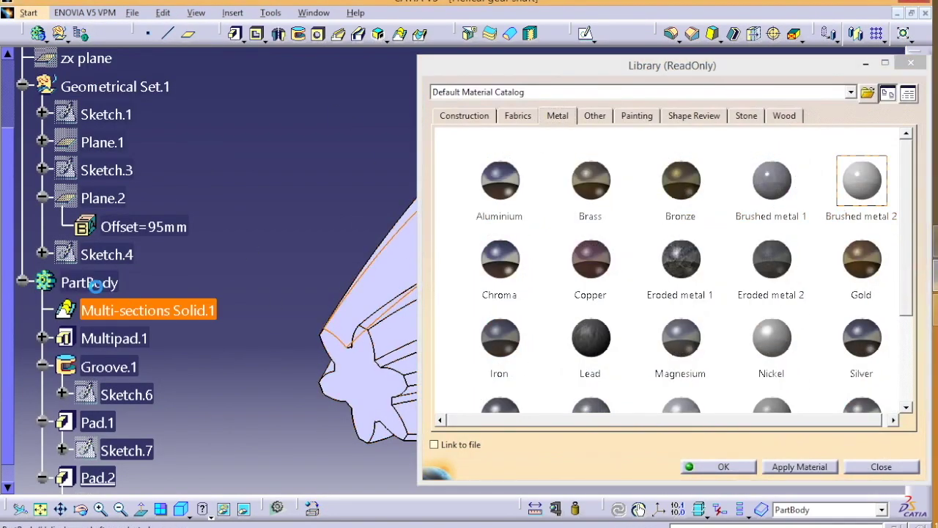
left_click(94, 283)
left_click(800, 466)
left_click(721, 467)
middle_click_drag(701, 310, 641, 362)
Step: Light the model with two light sources, ambient at 1.00 and a reduced specular level, and hide the ground grid
right_click(105, 309)
left_click(170, 131)
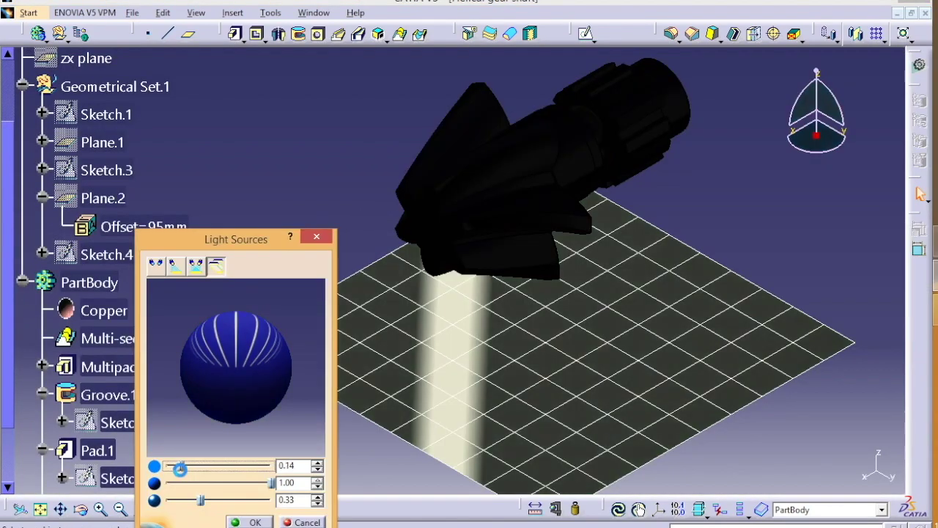
mouse_move(285, 317)
left_mouse_down()
mouse_move(174, 372)
mouse_move(286, 413)
mouse_move(290, 360)
left_mouse_up()
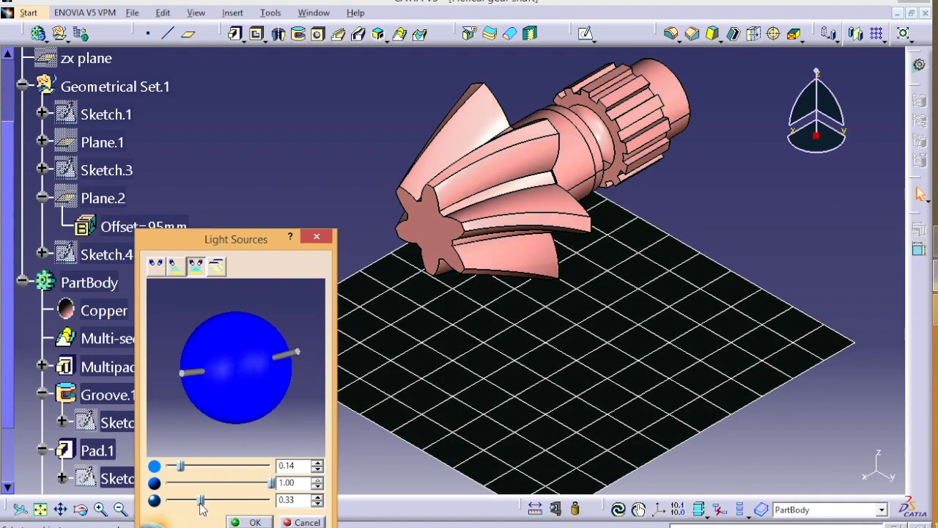
left_click_drag(181, 465, 273, 465)
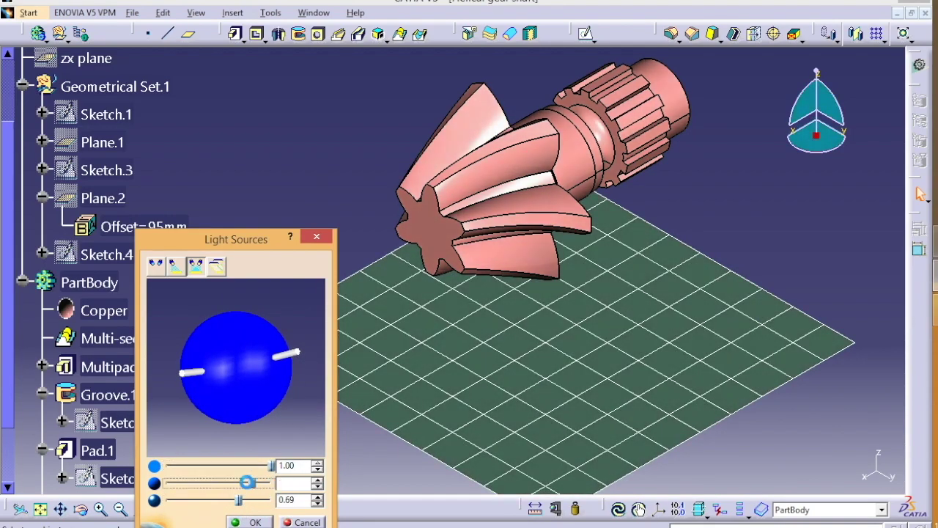
left_click_drag(241, 500, 192, 501)
left_click(252, 521)
left_click(195, 13)
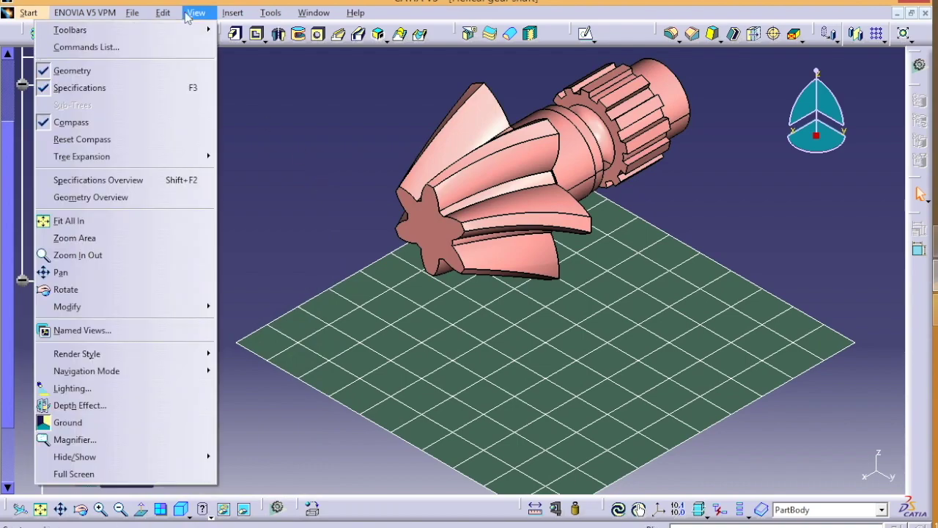
left_click(163, 423)
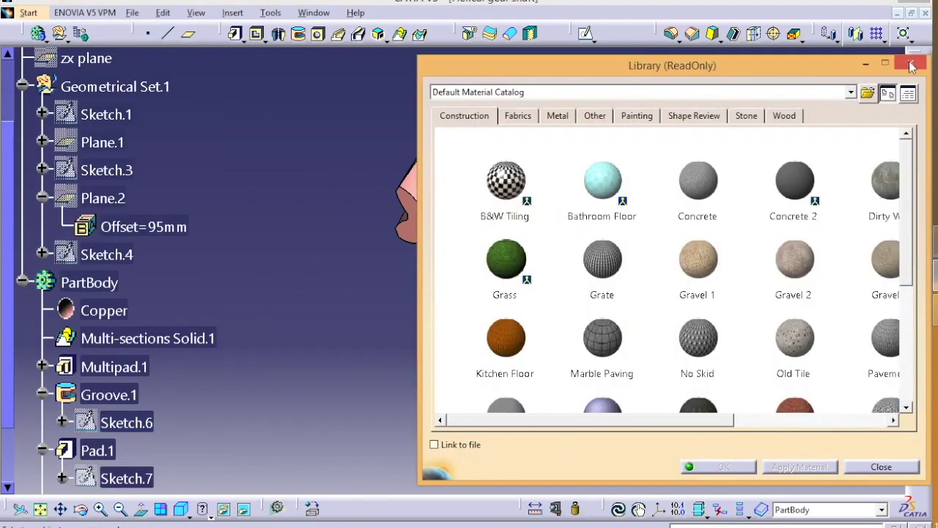
left_click(913, 67)
left_click(211, 517)
left_click(224, 507)
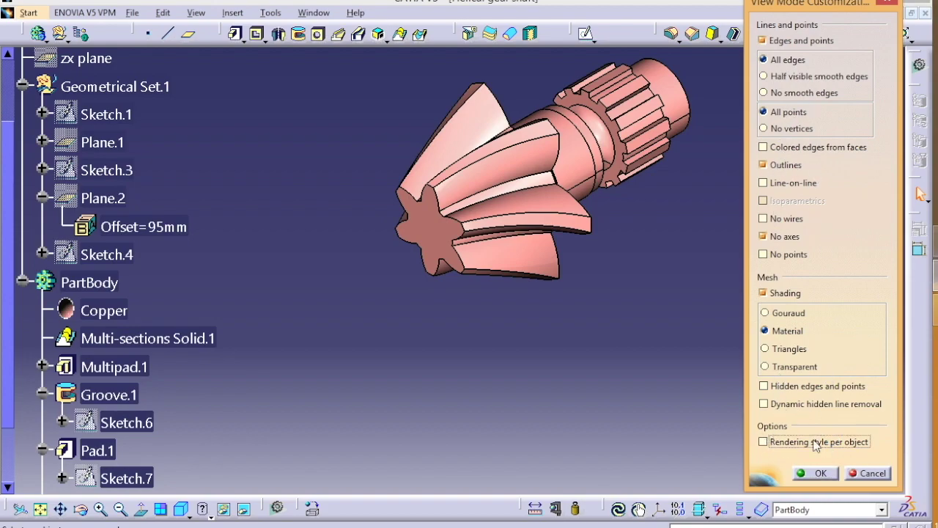
left_click(859, 475)
Step: Change the first lighting colour in the Copper material's rendering properties to the muted brownish red from the CATIA Basic Colors
middle_click_drag(696, 242, 671, 264)
scroll(731, 132, "up", 2)
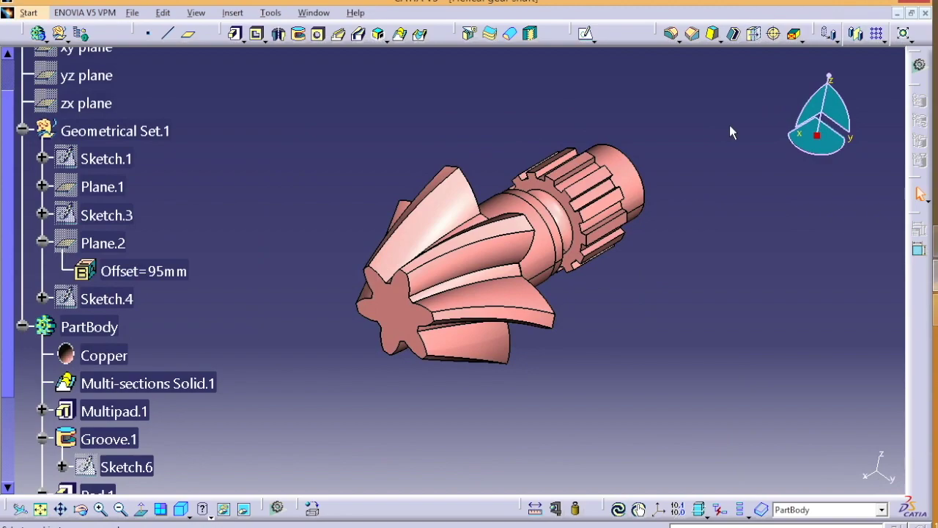
right_click(103, 357)
left_click(132, 179)
left_click(846, 247)
mouse_move(788, 323)
left_mouse_down()
mouse_move(793, 269)
mouse_move(794, 333)
left_mouse_up()
left_click(661, 250)
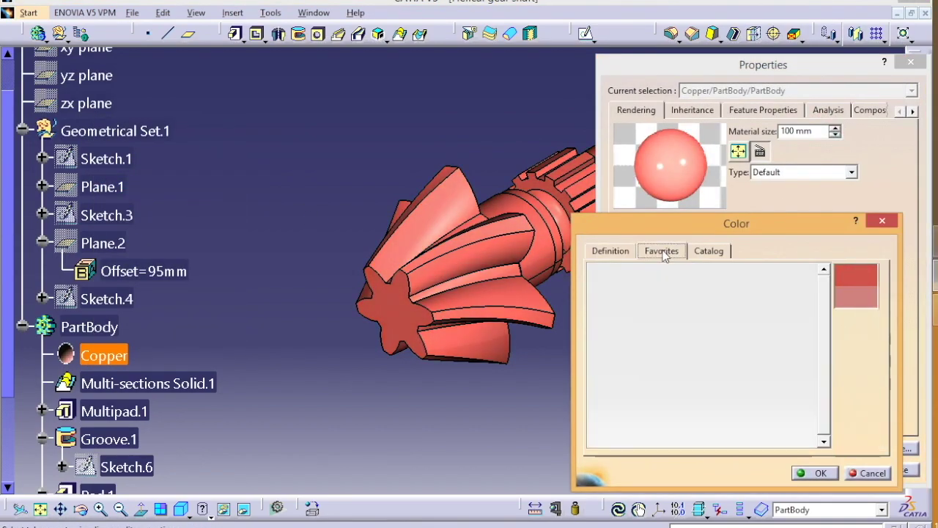
left_click(708, 250)
left_click(737, 292)
left_click(601, 397)
left_click(595, 428)
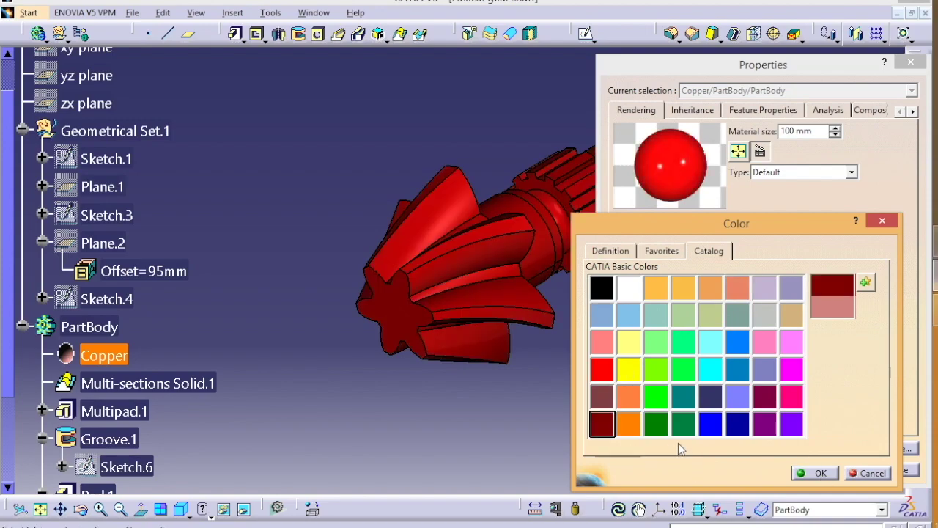
left_click(602, 397)
left_click(819, 473)
Step: Set the Copper material's second and third lighting colours to the same muted brownish red and apply the properties
left_click(846, 287)
left_click(601, 398)
left_click(819, 474)
left_click(845, 327)
left_click(601, 397)
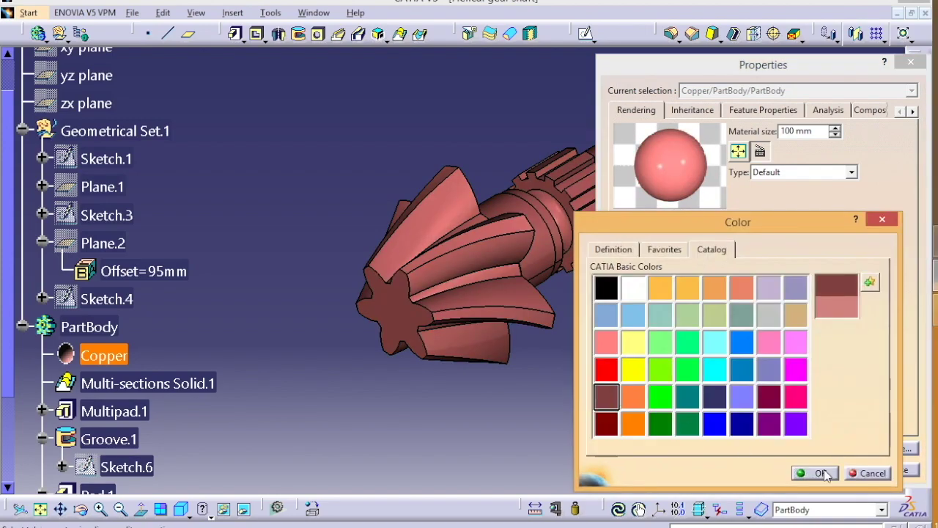
left_click(823, 473)
left_click(850, 470)
left_click(801, 470)
middle_click_drag(636, 246, 642, 211)
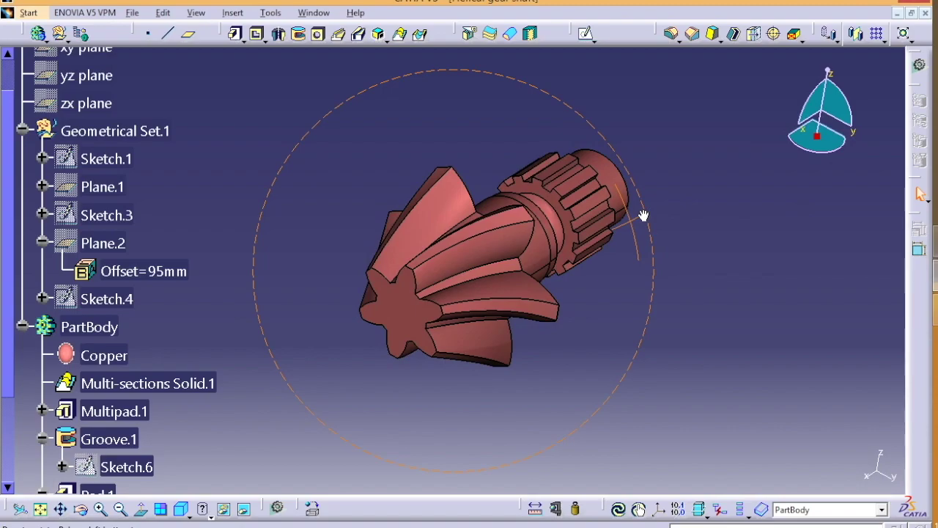